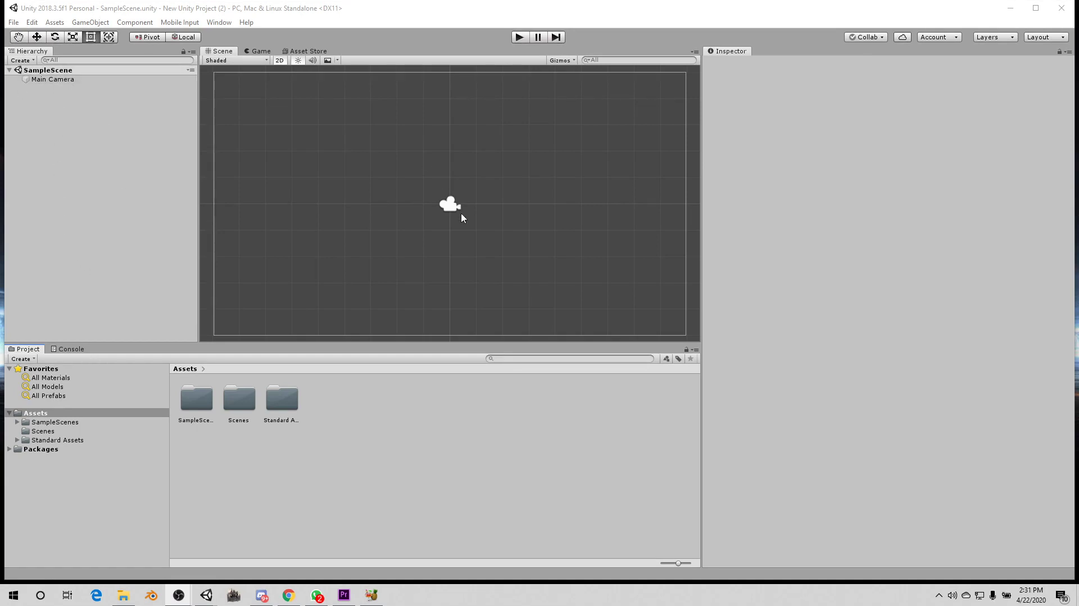
Add a Terrain object to SampleScene through GameObject > 3D Object > Terrain
{"action": "scroll", "coordinate": [460, 216], "scroll_direction": "down", "scroll_amount": 1}
{"action": "scroll", "coordinate": [462, 215], "scroll_direction": "down", "scroll_amount": 1}
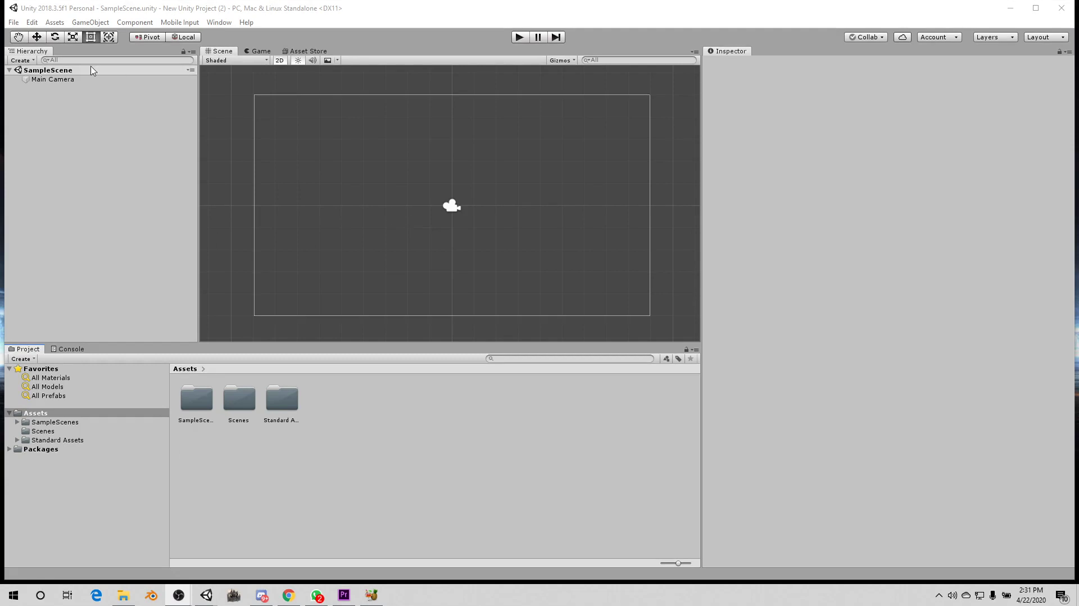
{"action": "left_click", "coordinate": [100, 25]}
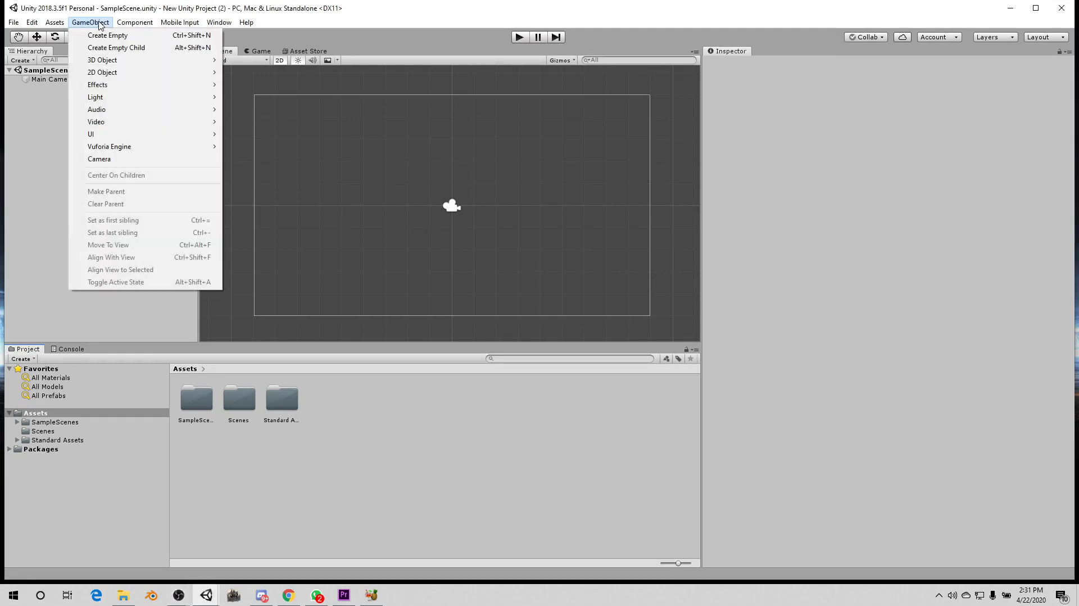
{"action": "mouse_move", "coordinate": [129, 148]}
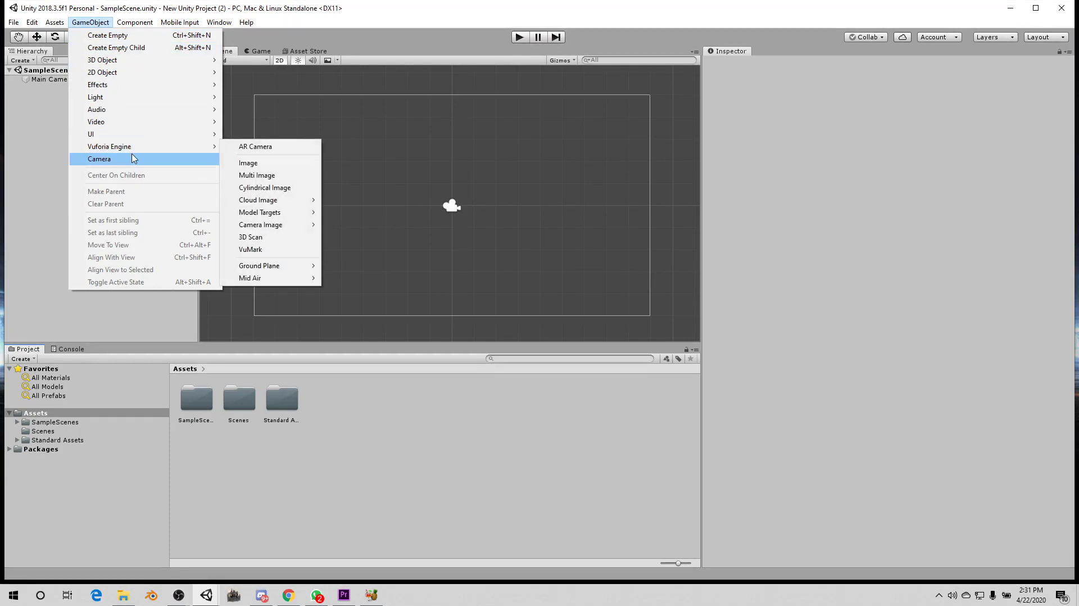
{"action": "mouse_move", "coordinate": [135, 65]}
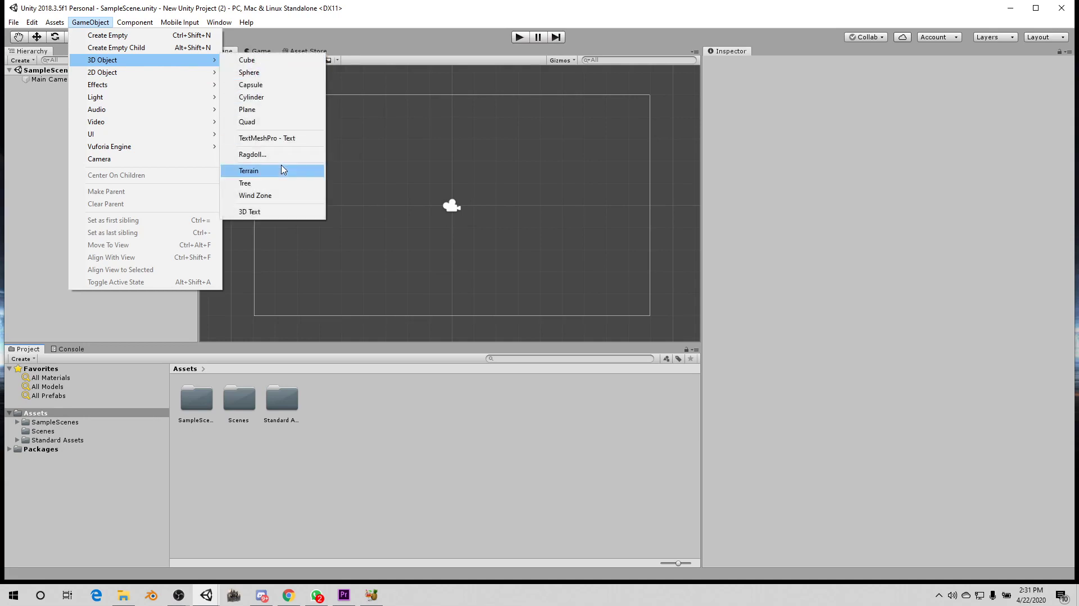
{"action": "left_click", "coordinate": [284, 170]}
{"action": "scroll", "coordinate": [471, 231], "scroll_direction": "down", "scroll_amount": 2}
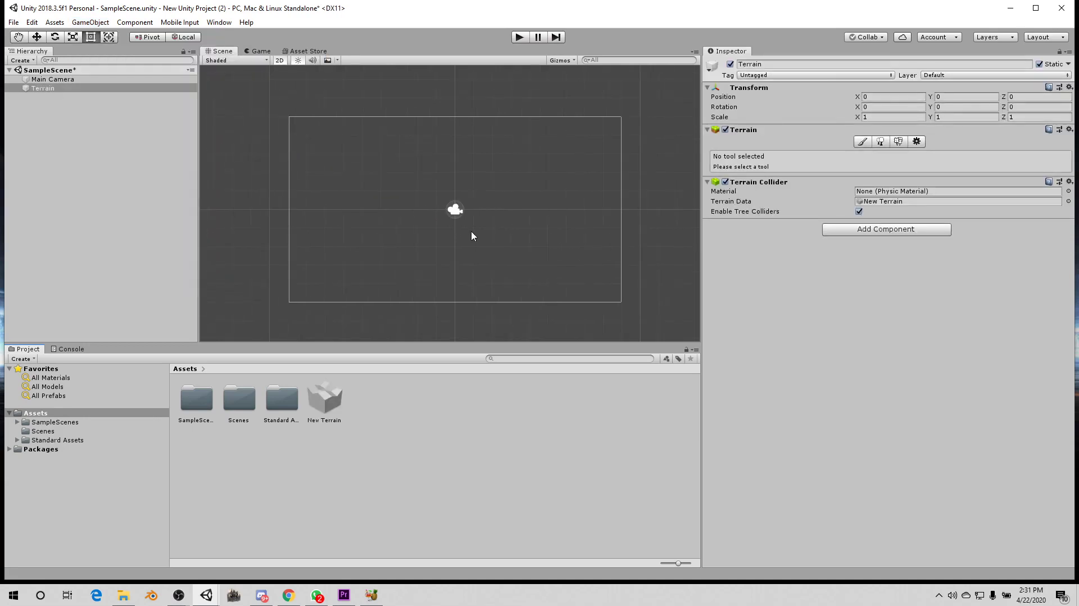
{"action": "scroll", "coordinate": [471, 231], "scroll_direction": "down", "scroll_amount": 3}
{"action": "mouse_move", "coordinate": [471, 231]}
{"action": "middle_mouse_down"}
{"action": "mouse_move", "coordinate": [312, 236]}
{"action": "mouse_move", "coordinate": [410, 240]}
{"action": "middle_mouse_up"}
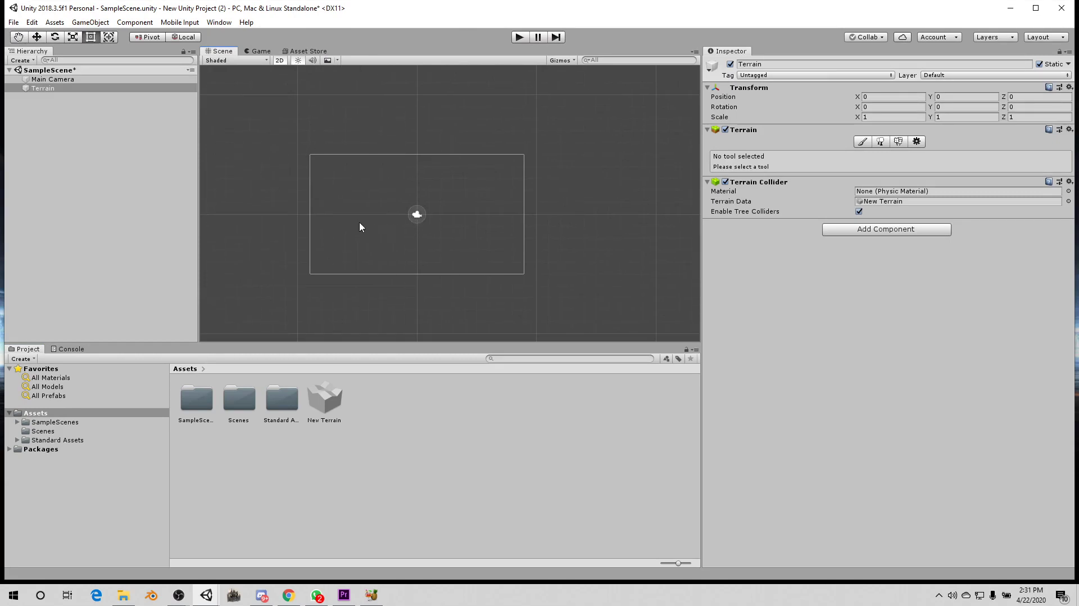
Rename the Terrain to 'f', then undo so it keeps the name Terrain
{"action": "left_click", "coordinate": [25, 88]}
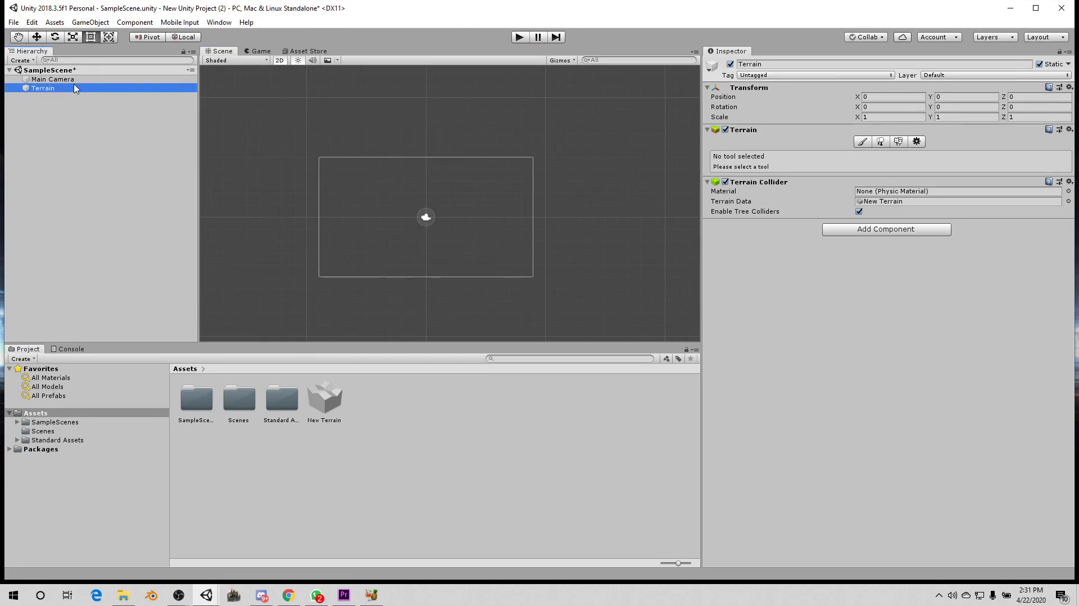
{"action": "key", "text": "F2"}
{"action": "type", "text": "f"}
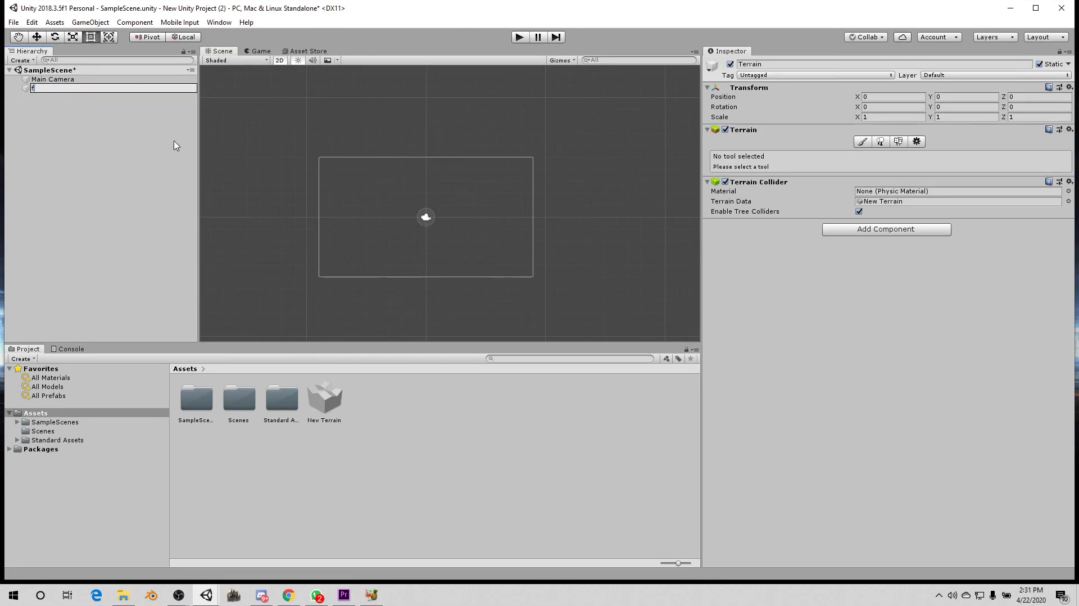
{"action": "left_click", "coordinate": [138, 142]}
{"action": "left_click", "coordinate": [67, 88]}
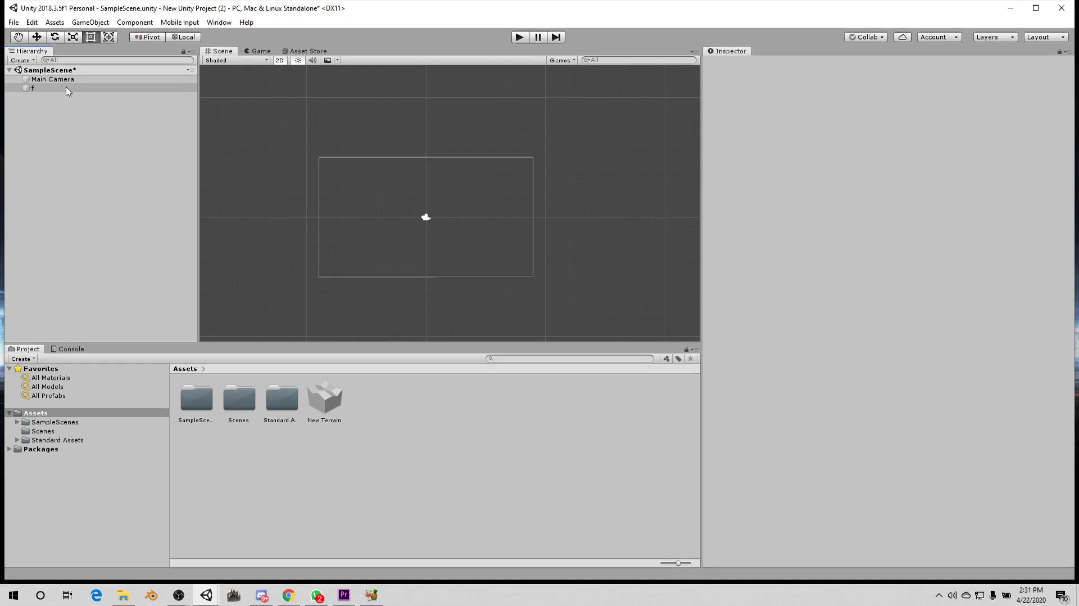
{"action": "left_click", "coordinate": [362, 250]}
{"action": "key", "text": "ctrl+z"}
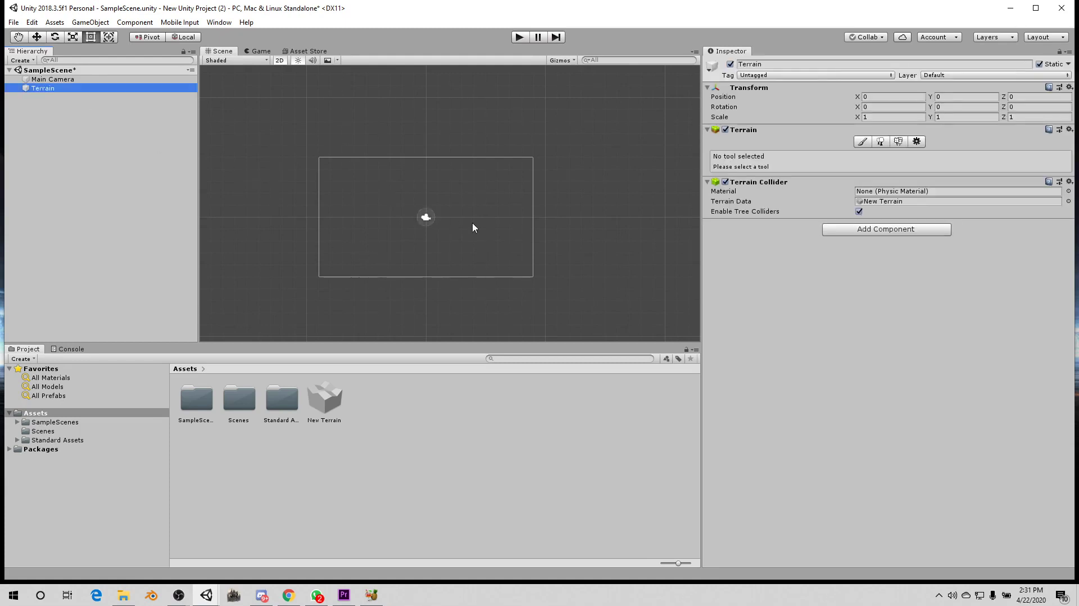
Turn off 2D mode and orbit and pan the Scene view to see the flat terrain in perspective
{"action": "left_click", "coordinate": [515, 229]}
{"action": "scroll", "coordinate": [470, 217], "scroll_direction": "up", "scroll_amount": 3}
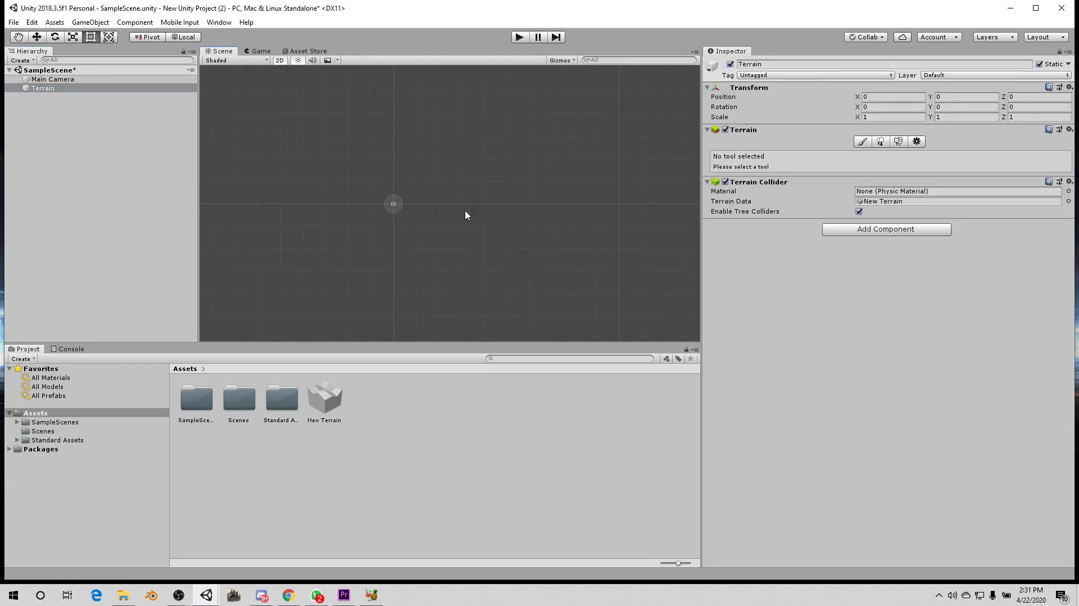
{"action": "scroll", "coordinate": [465, 211], "scroll_direction": "down", "scroll_amount": 1}
{"action": "left_click", "coordinate": [279, 61]}
{"action": "scroll", "coordinate": [457, 171], "scroll_direction": "up", "scroll_amount": 5}
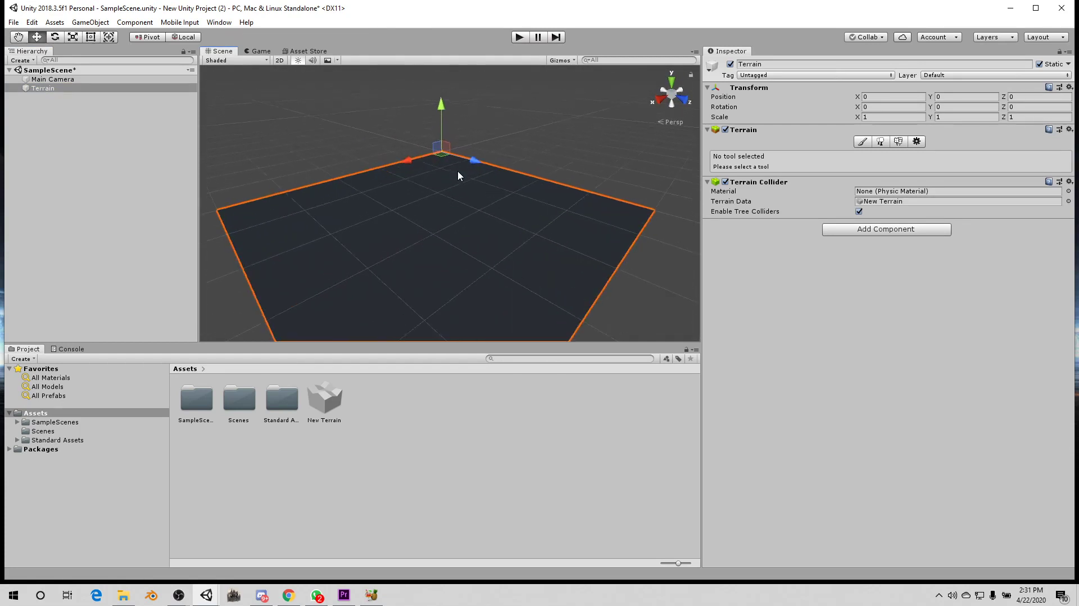
{"action": "left_click_drag", "start_coordinate": [280, 172], "coordinate": [636, 175], "text": "alt"}
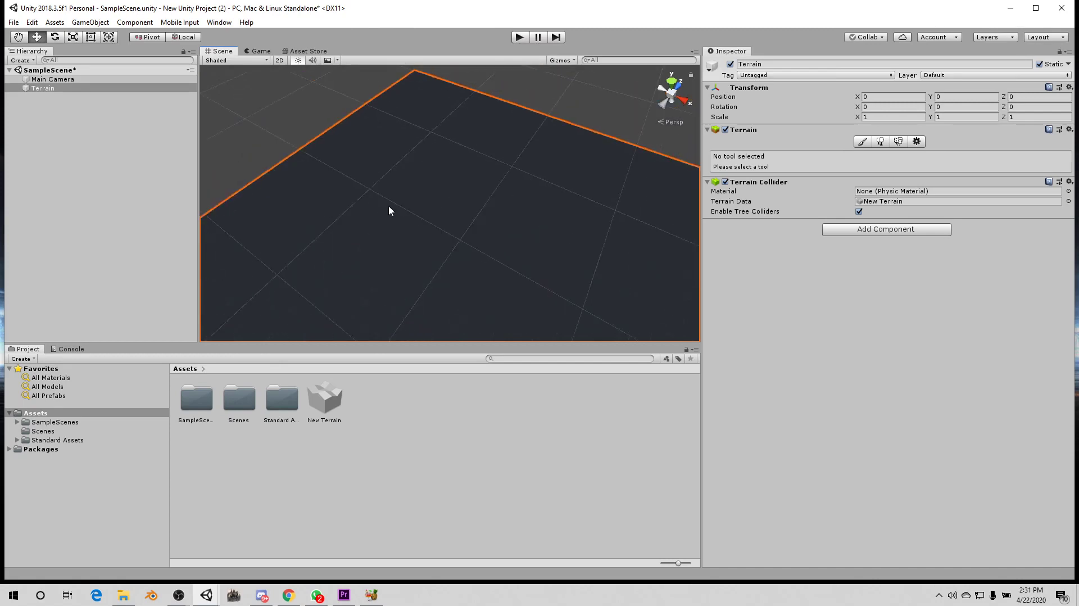
{"action": "mouse_move", "coordinate": [389, 206]}
{"action": "left_mouse_down", "text": "alt"}
{"action": "mouse_move", "coordinate": [510, 145]}
{"action": "mouse_move", "coordinate": [484, 184]}
{"action": "mouse_move", "coordinate": [489, 151]}
{"action": "mouse_move", "coordinate": [441, 210]}
{"action": "mouse_move", "coordinate": [509, 199]}
{"action": "left_mouse_up", "text": "alt"}
{"action": "middle_click_drag", "start_coordinate": [508, 198], "coordinate": [467, 193]}
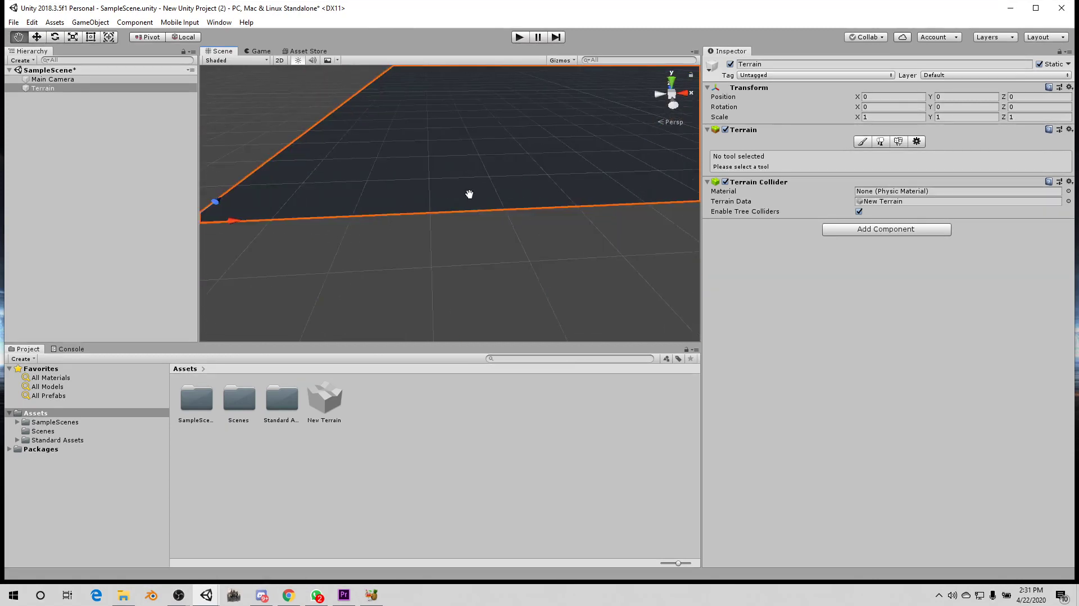
{"action": "scroll", "coordinate": [467, 195], "scroll_direction": "down", "scroll_amount": 2}
{"action": "scroll", "coordinate": [404, 229], "scroll_direction": "up", "scroll_amount": 2}
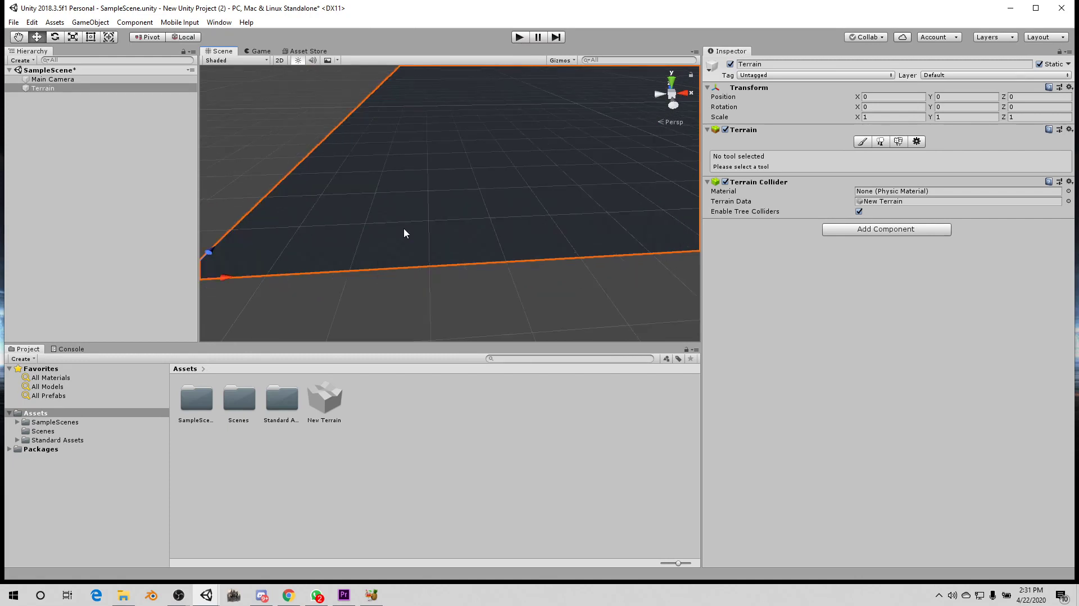
{"action": "left_click", "coordinate": [289, 597]}
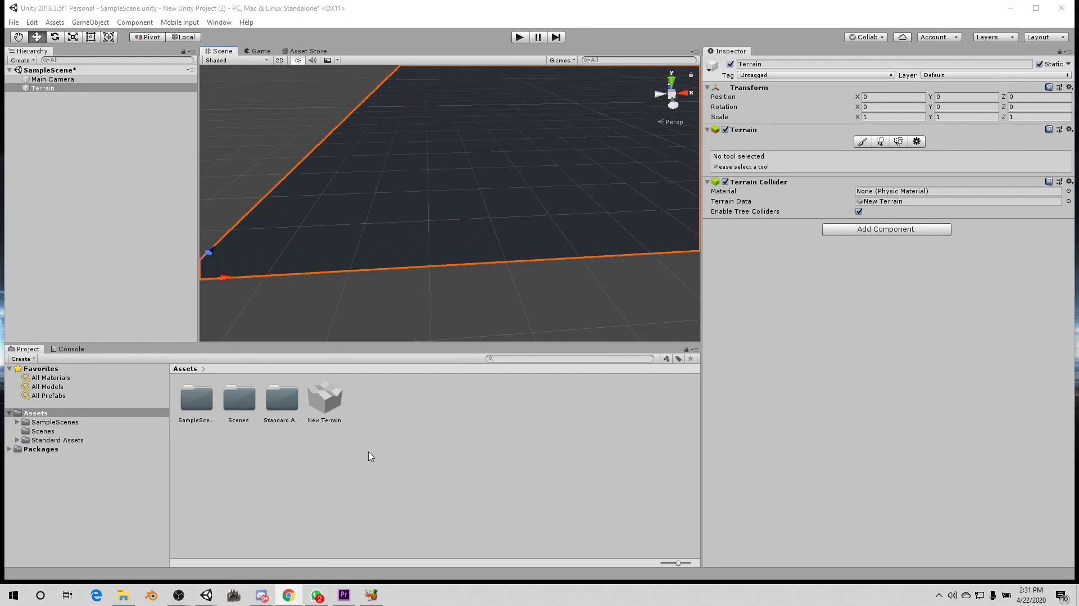
Open a new Chrome window and search Google for 'mixamo'
{"action": "right_click", "coordinate": [285, 595]}
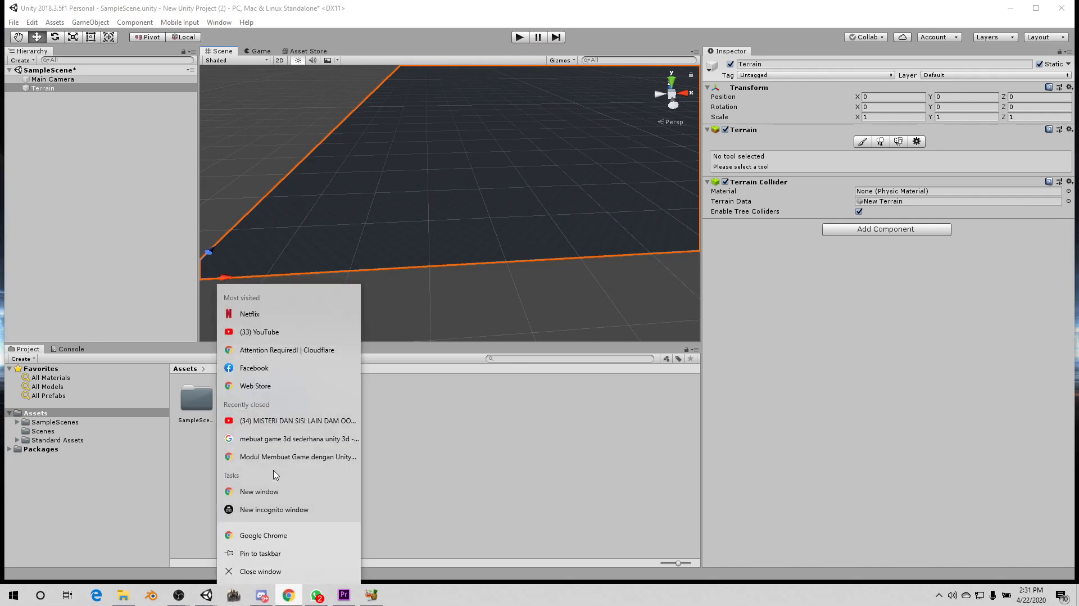
{"action": "left_click", "coordinate": [264, 535]}
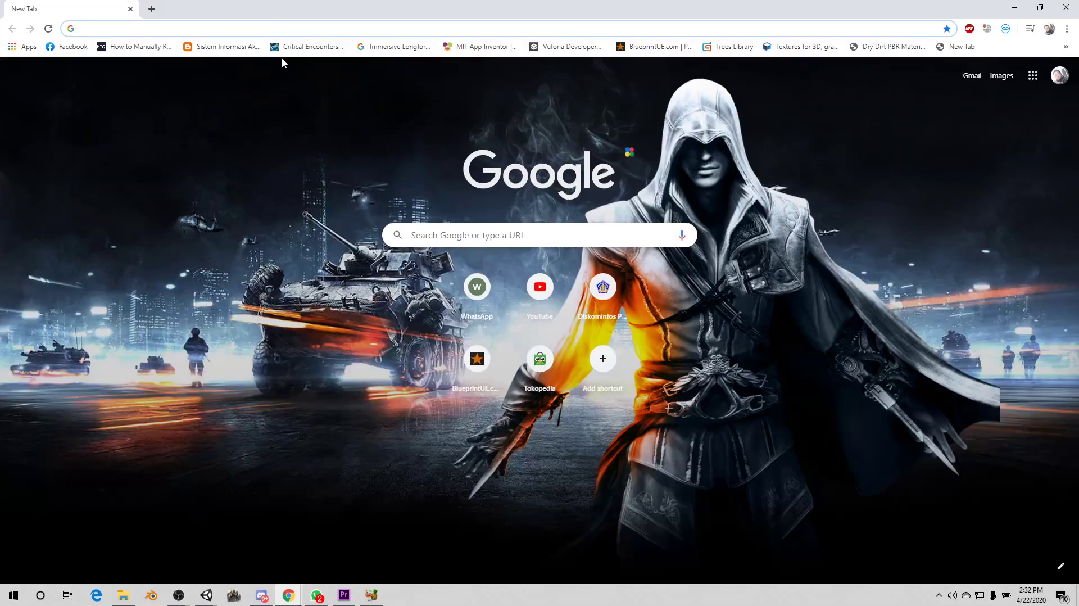
{"action": "left_click", "coordinate": [283, 29]}
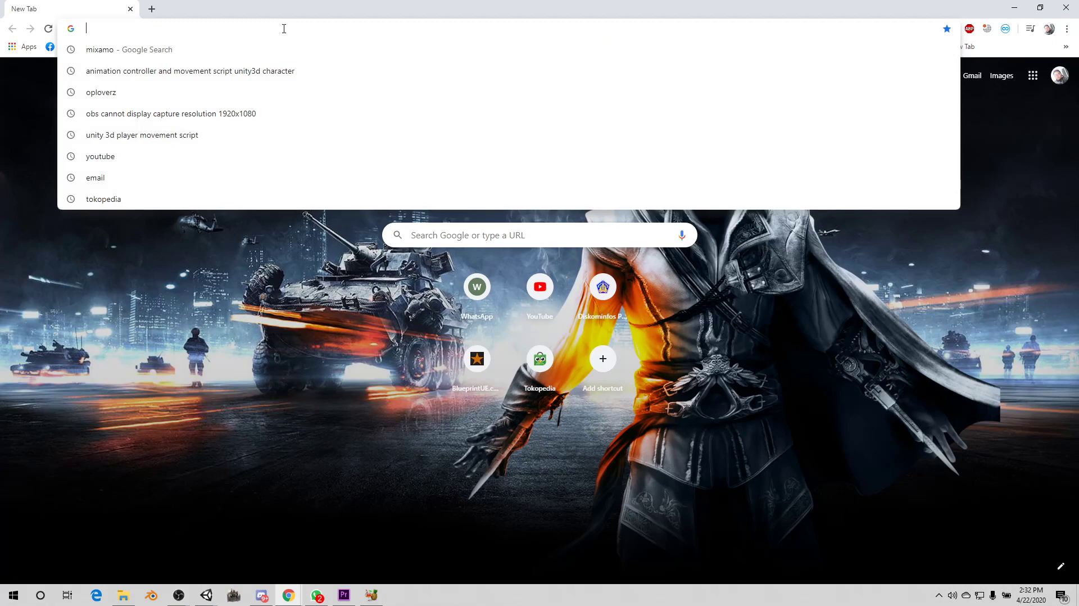
{"action": "type", "text": "mic"}
{"action": "key", "text": "BackSpace"}
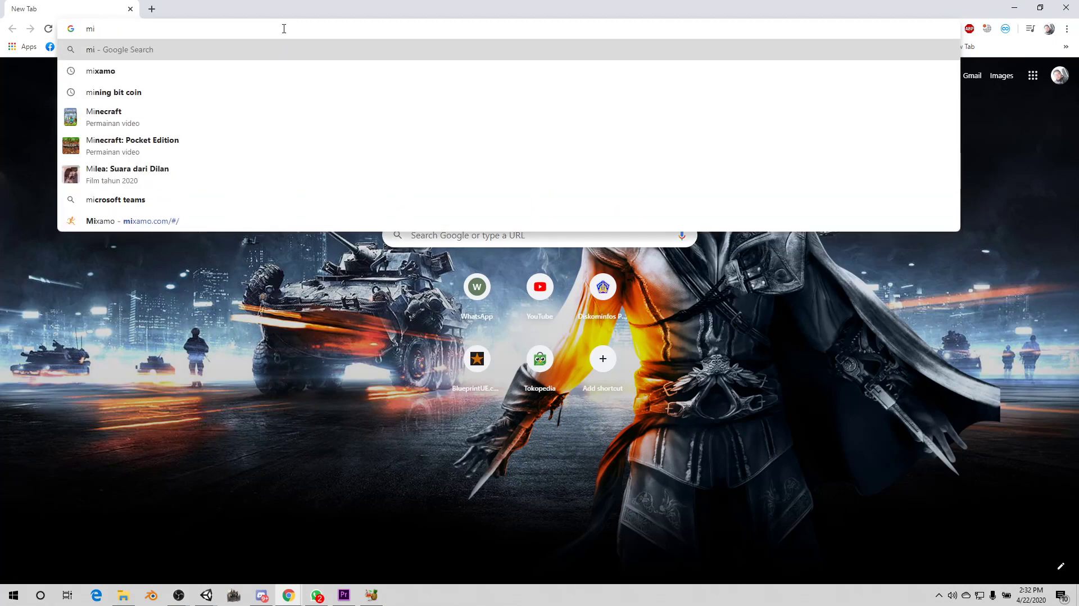
{"action": "type", "text": "xamo"}
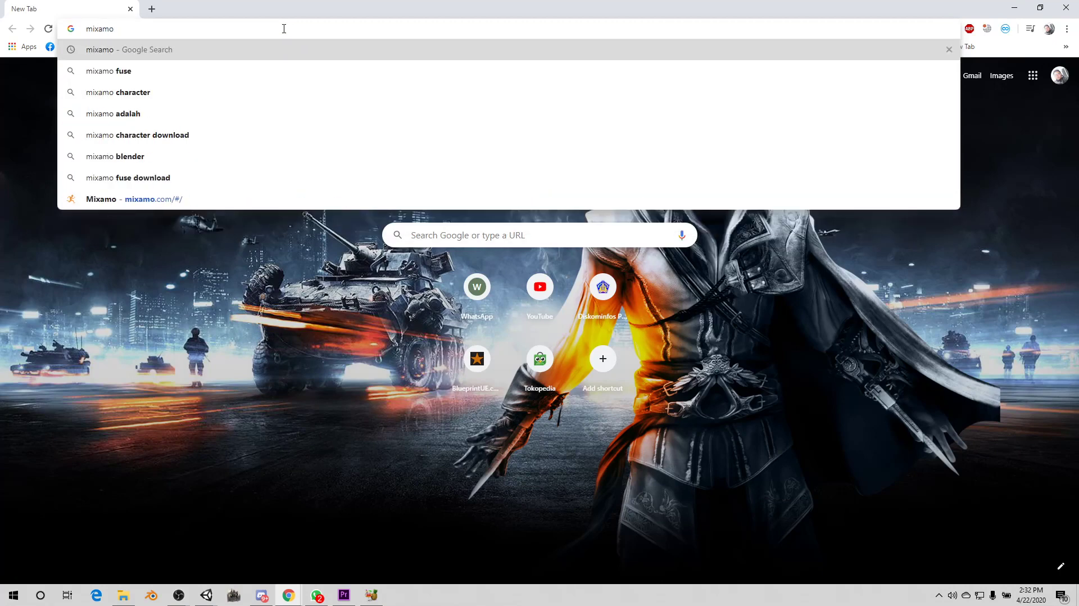
{"action": "key", "text": "Return"}
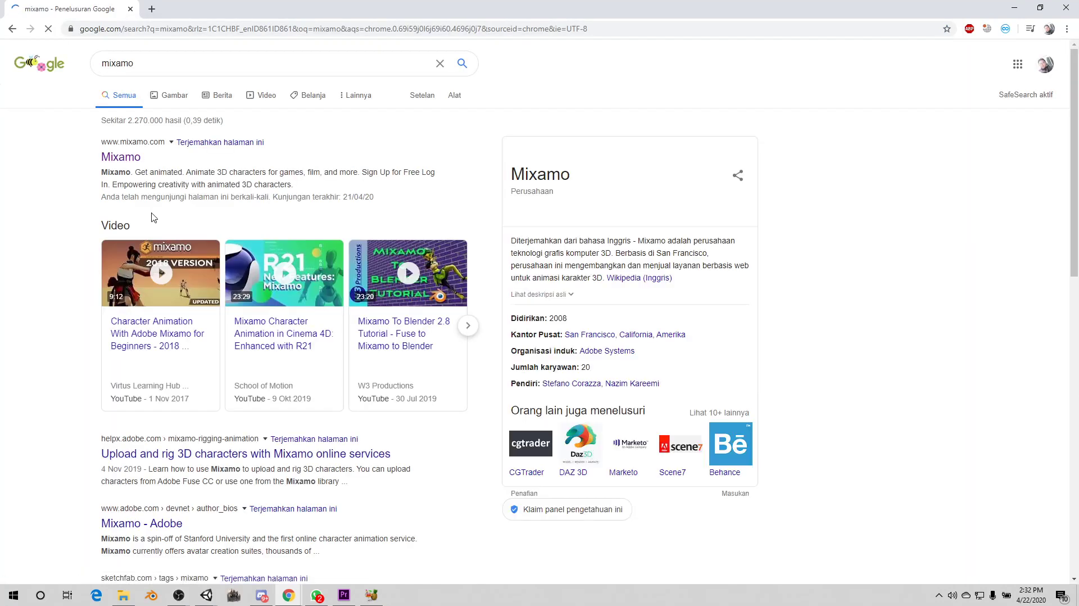
Open the Mixamo site from the results and scroll through its Characters catalog
{"action": "left_click", "coordinate": [139, 163]}
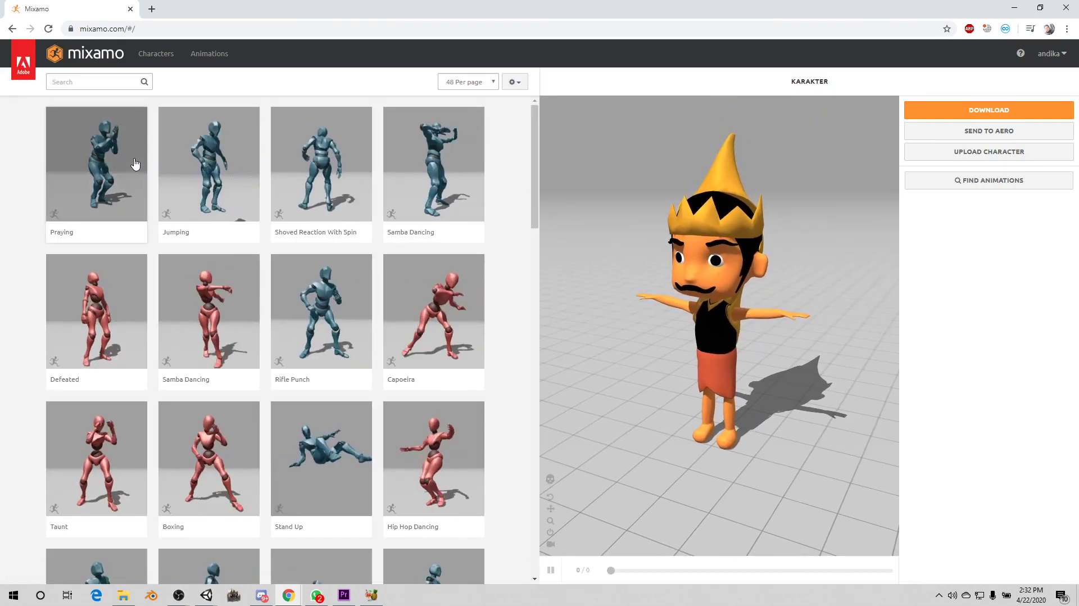
{"action": "left_click", "coordinate": [146, 54]}
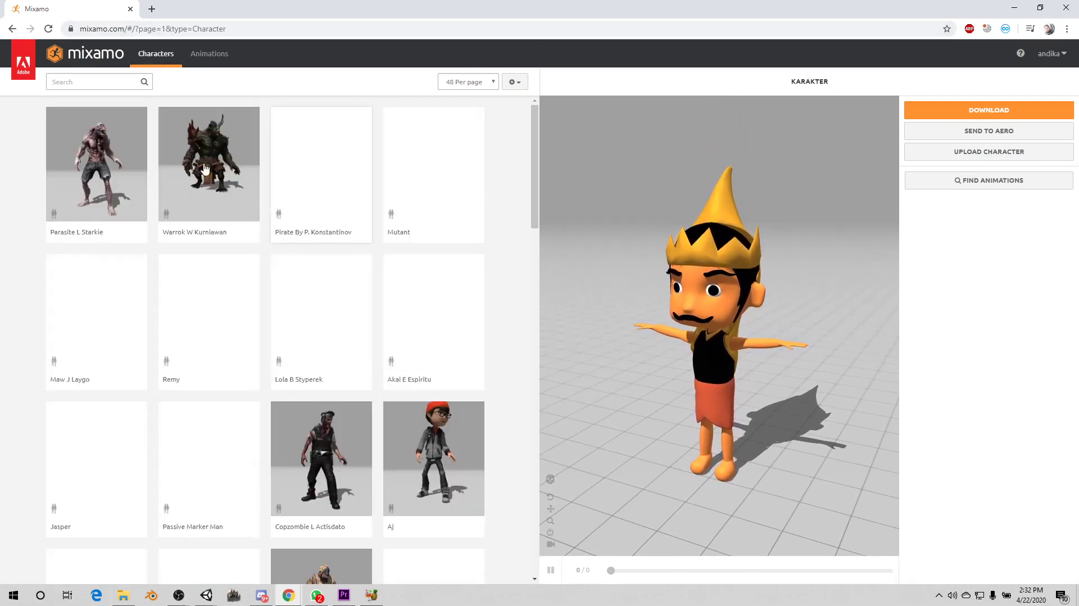
{"action": "scroll", "coordinate": [321, 419], "scroll_direction": "down", "scroll_amount": 2}
{"action": "scroll", "coordinate": [321, 418], "scroll_direction": "down", "scroll_amount": 4}
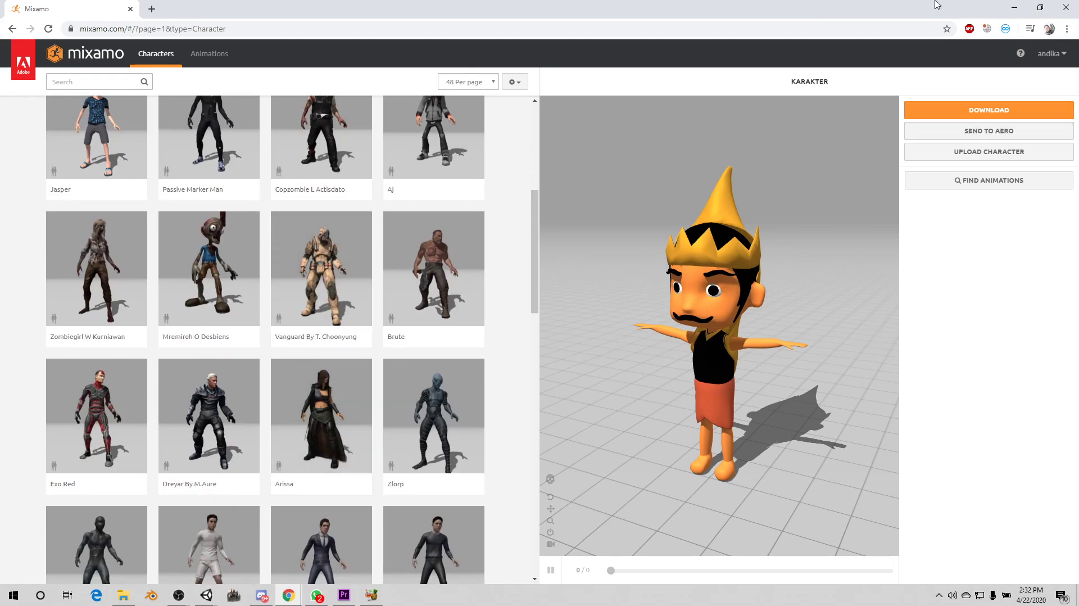
{"action": "left_click", "coordinate": [1018, 11]}
Create a folder named Character directly under Assets and open it
{"action": "scroll", "coordinate": [357, 223], "scroll_direction": "down", "scroll_amount": 2}
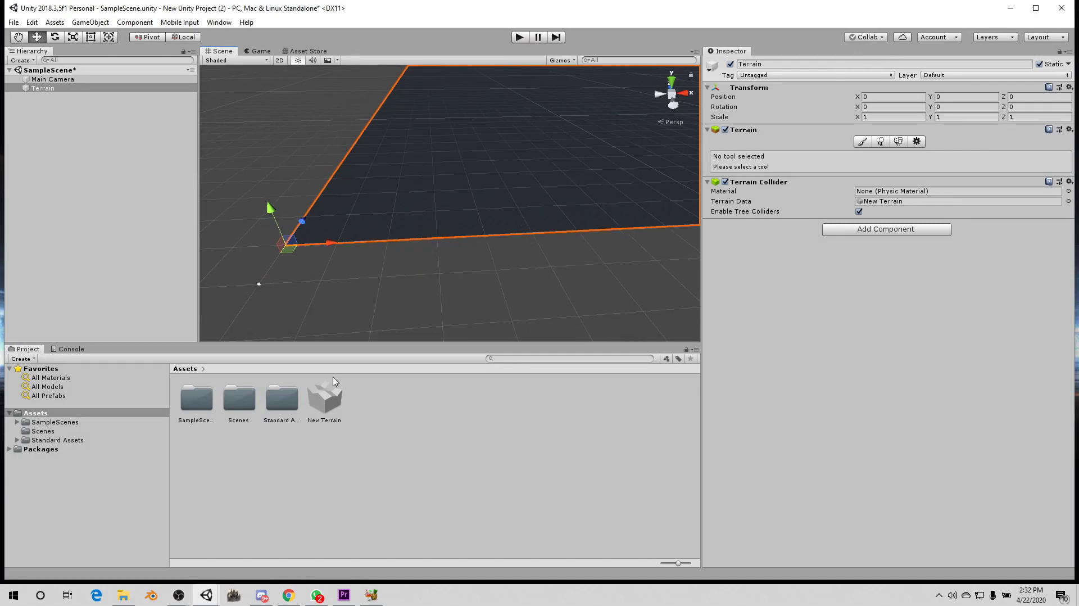
{"action": "double_click", "coordinate": [282, 406]}
{"action": "left_click", "coordinate": [188, 369]}
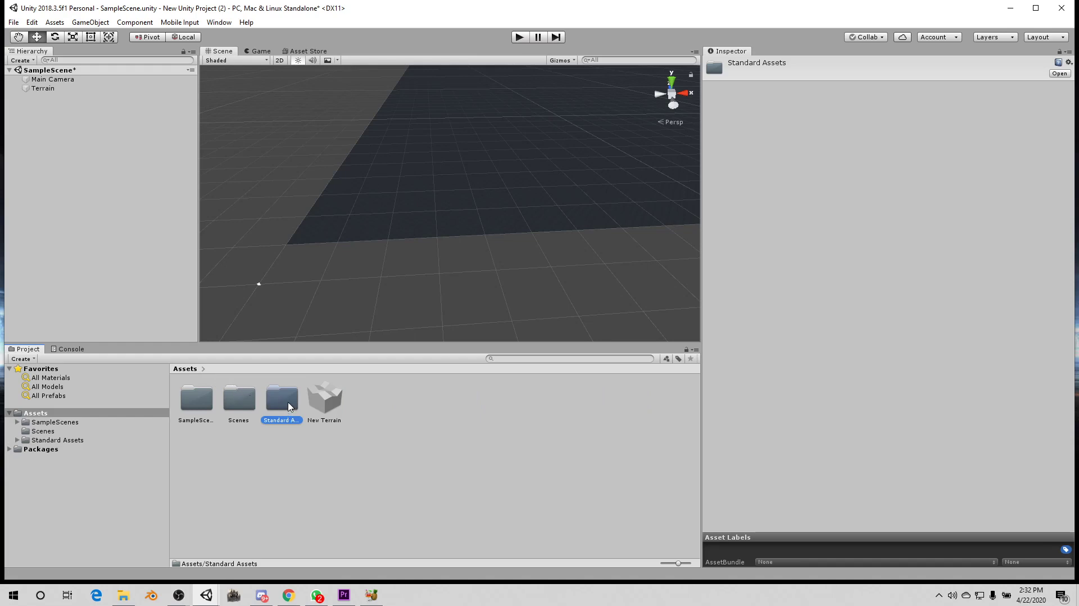
{"action": "right_click", "coordinate": [275, 498]}
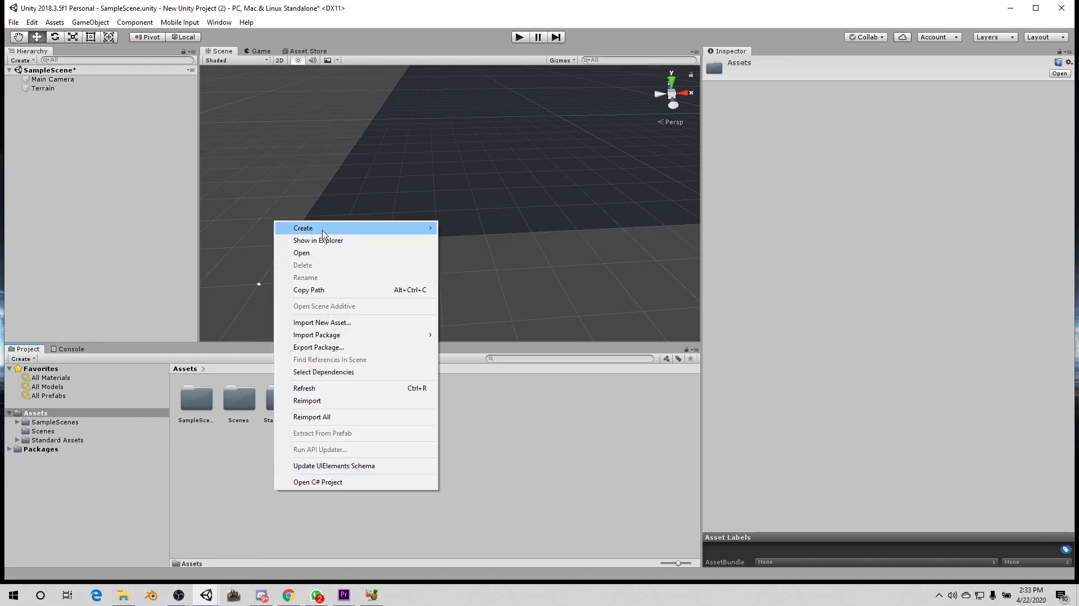
{"action": "mouse_move", "coordinate": [416, 228]}
{"action": "left_click", "coordinate": [487, 185]}
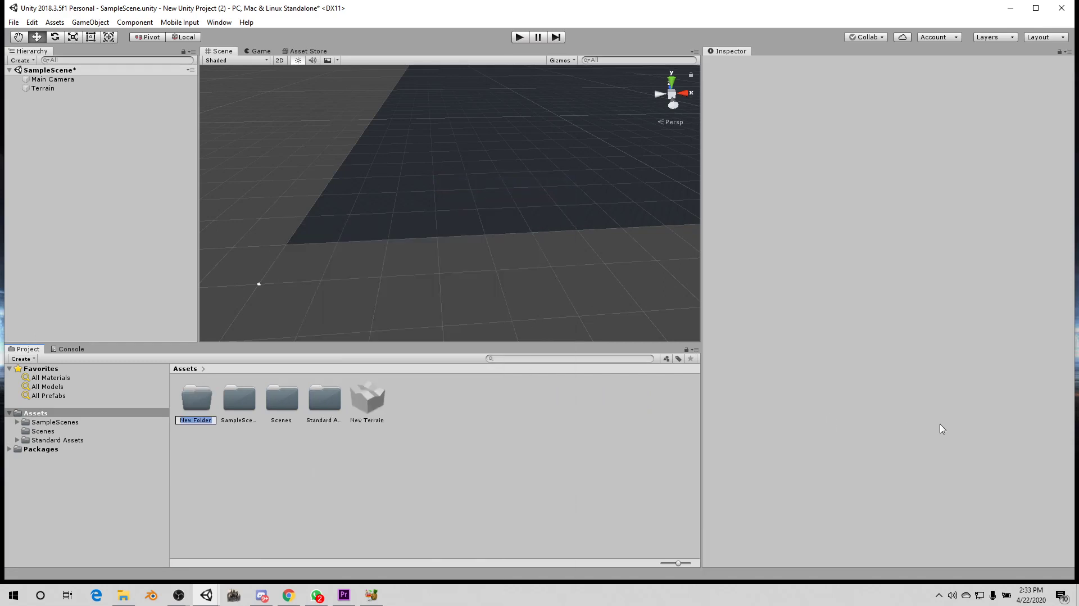
{"action": "type", "text": "Character"}
{"action": "key", "text": "Return"}
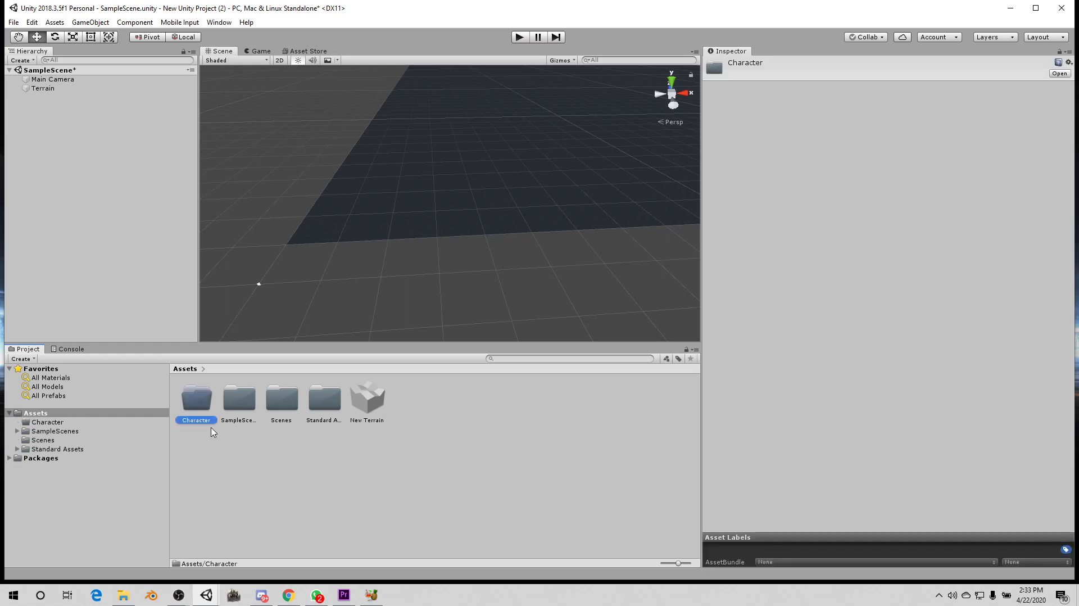
{"action": "double_click", "coordinate": [183, 408]}
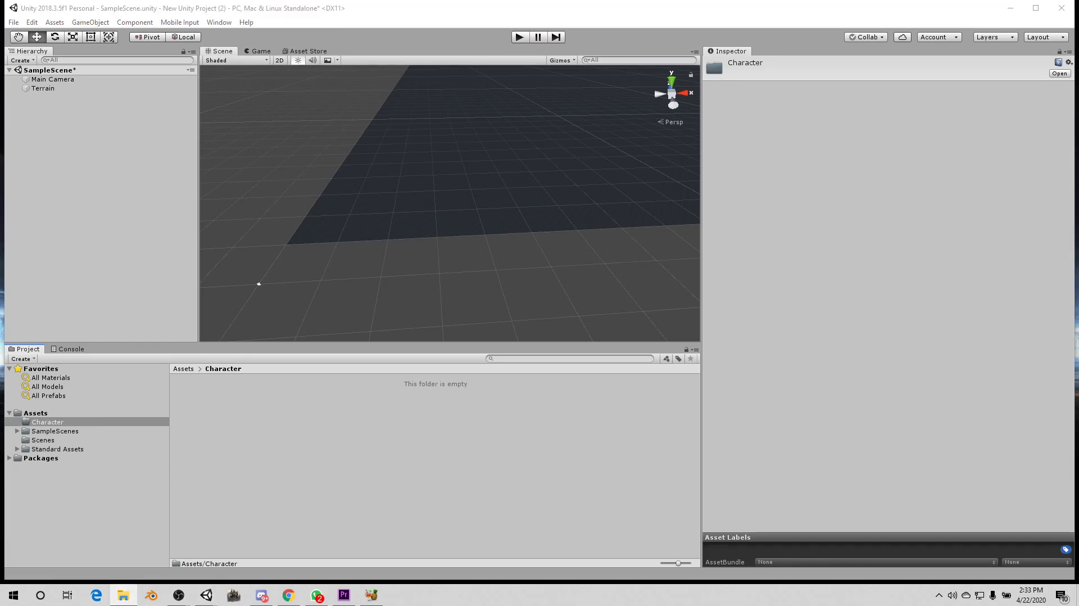
Drag karakter (1) from Downloads into Unity's Character folder and select the imported model
{"action": "left_click", "coordinate": [130, 295]}
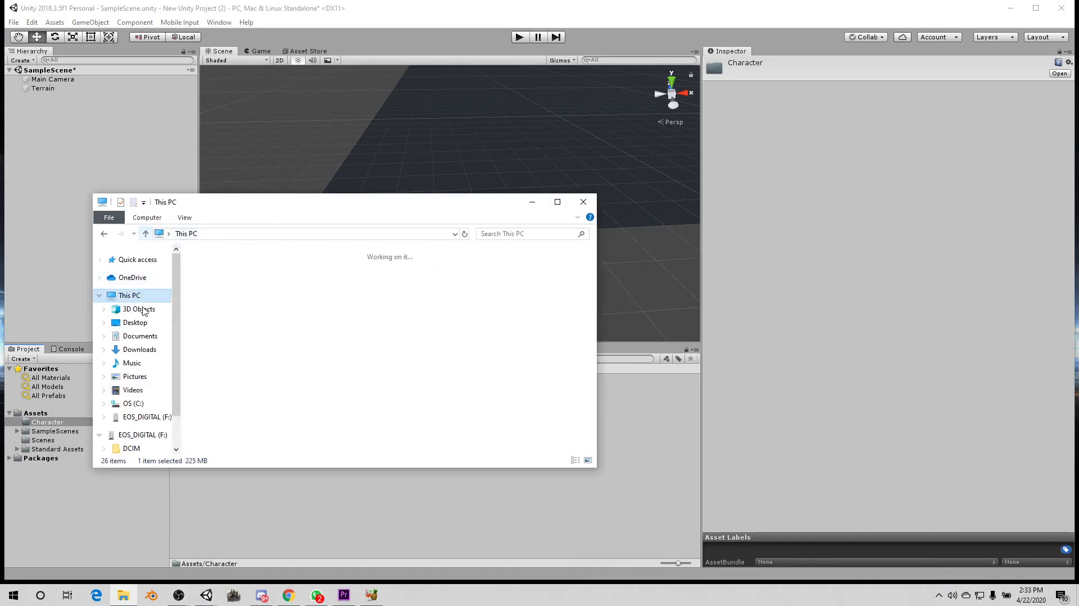
{"action": "left_click", "coordinate": [141, 349]}
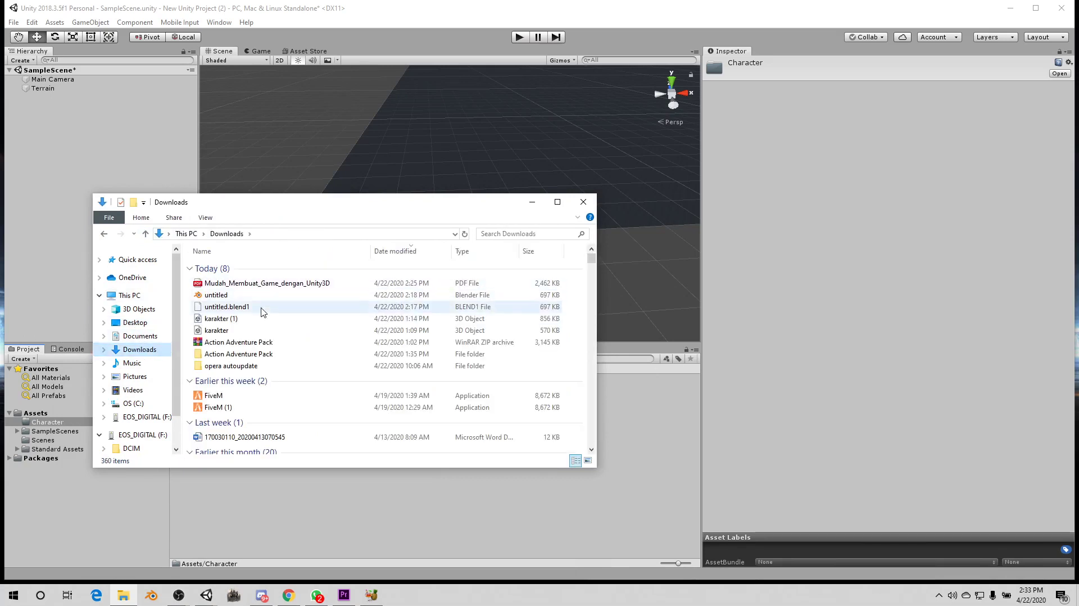
{"action": "left_click", "coordinate": [245, 368]}
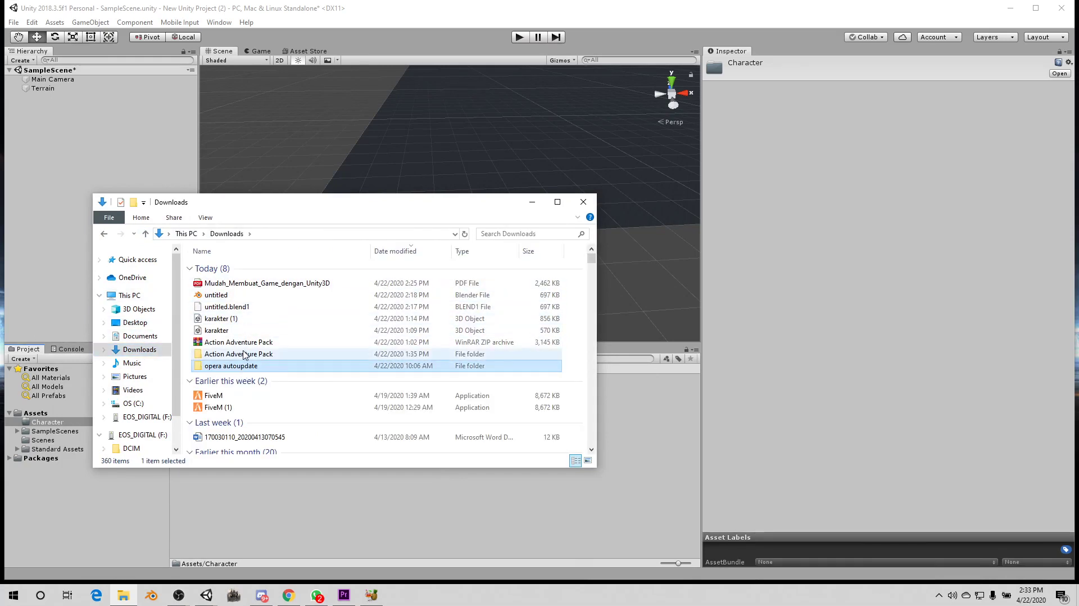
{"action": "left_click_drag", "start_coordinate": [222, 319], "coordinate": [358, 513]}
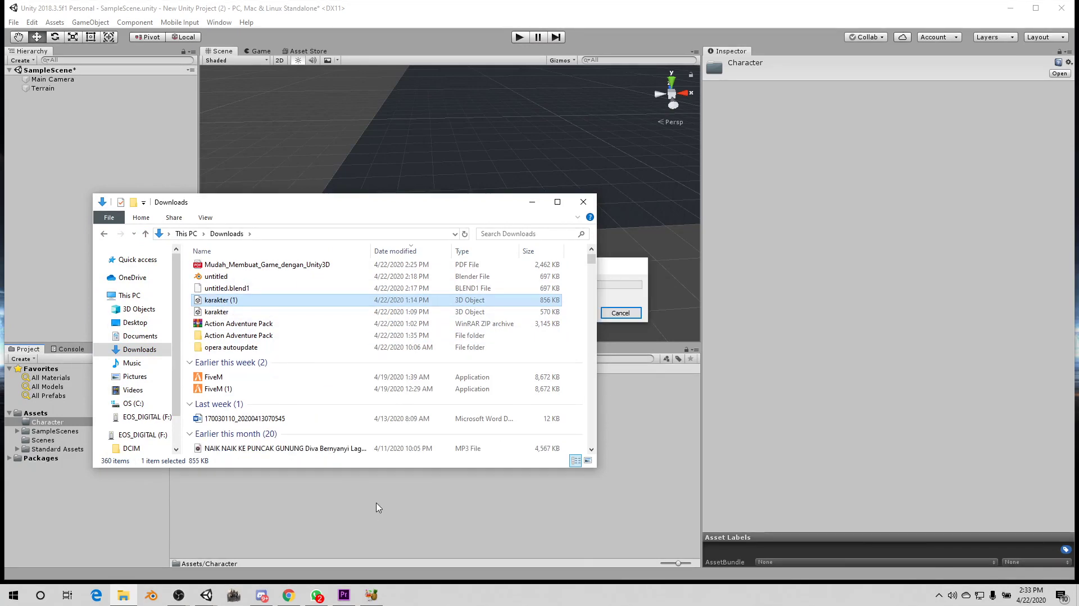
{"action": "left_click", "coordinate": [531, 202]}
{"action": "left_click", "coordinate": [198, 390]}
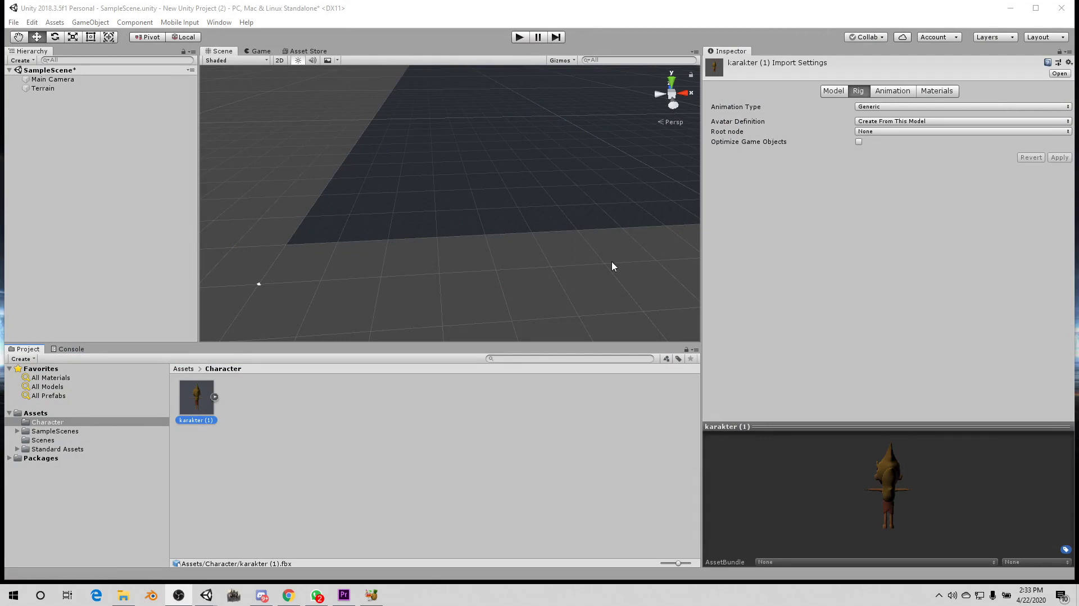
Set the model's Animation Type to Humanoid with Create From This Model avatar, and apply
{"action": "left_click", "coordinate": [880, 106]}
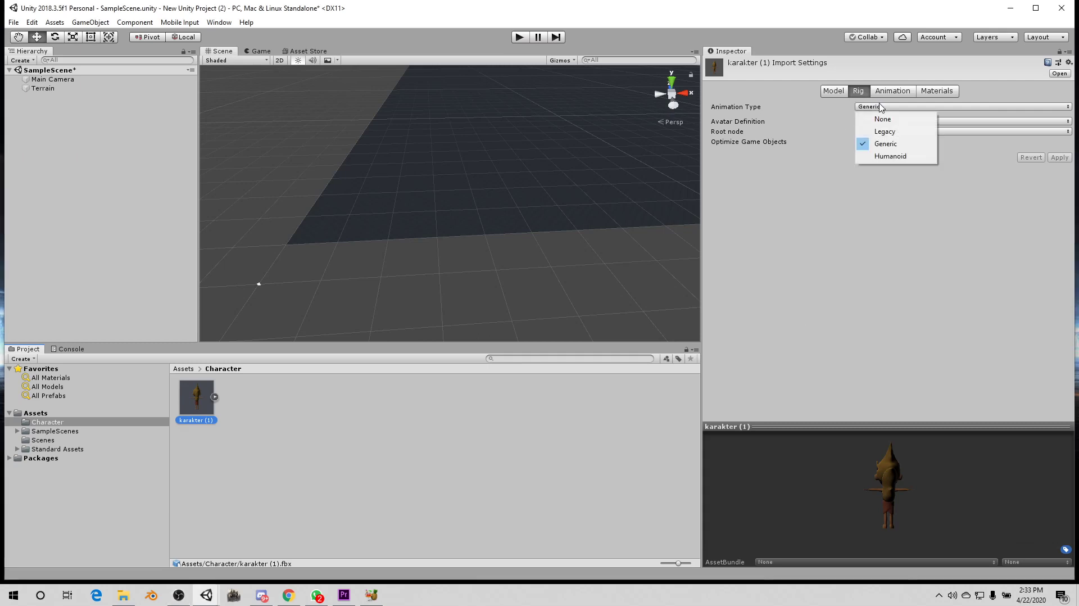
{"action": "left_click", "coordinate": [885, 156]}
{"action": "left_click", "coordinate": [949, 123]}
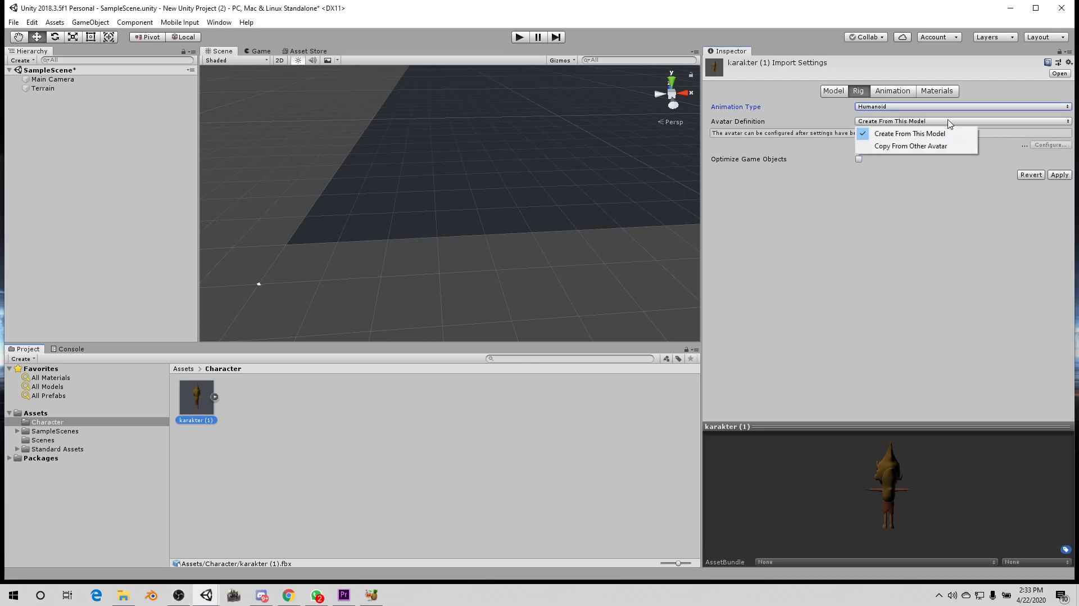
{"action": "left_click", "coordinate": [1067, 179]}
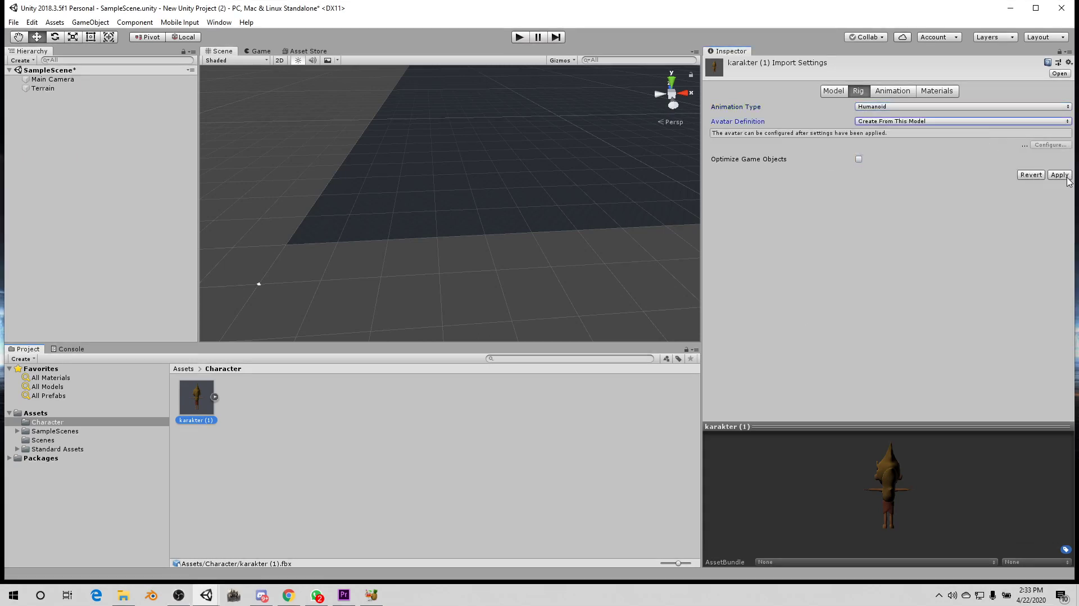
{"action": "left_click", "coordinate": [1066, 176]}
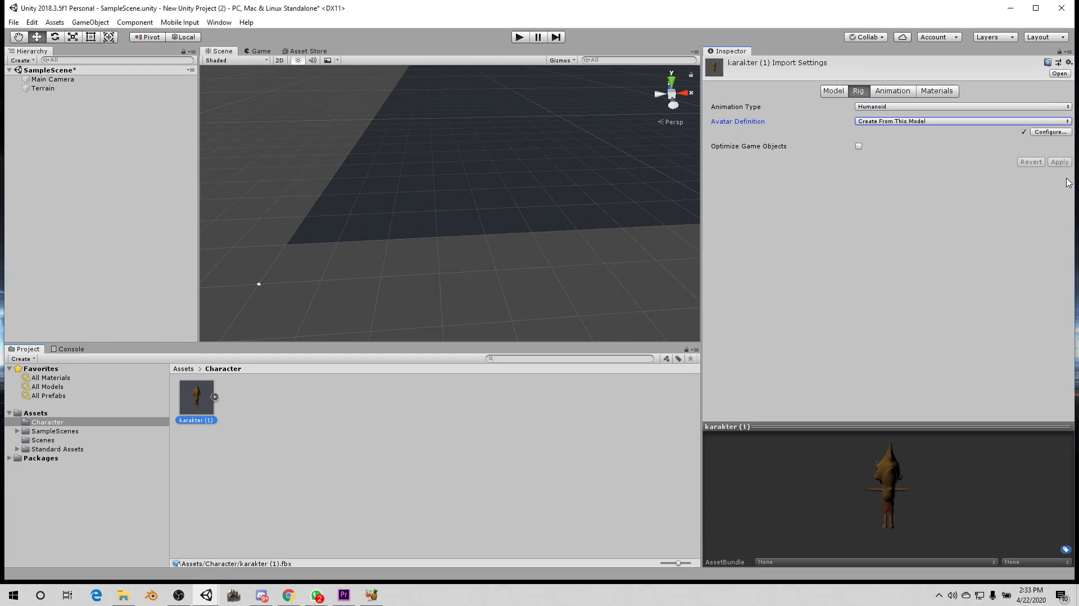
Switch between the Animation and Rig tabs to review the model's import settings
{"action": "left_click", "coordinate": [903, 95]}
{"action": "left_click", "coordinate": [858, 96]}
{"action": "left_click", "coordinate": [889, 96]}
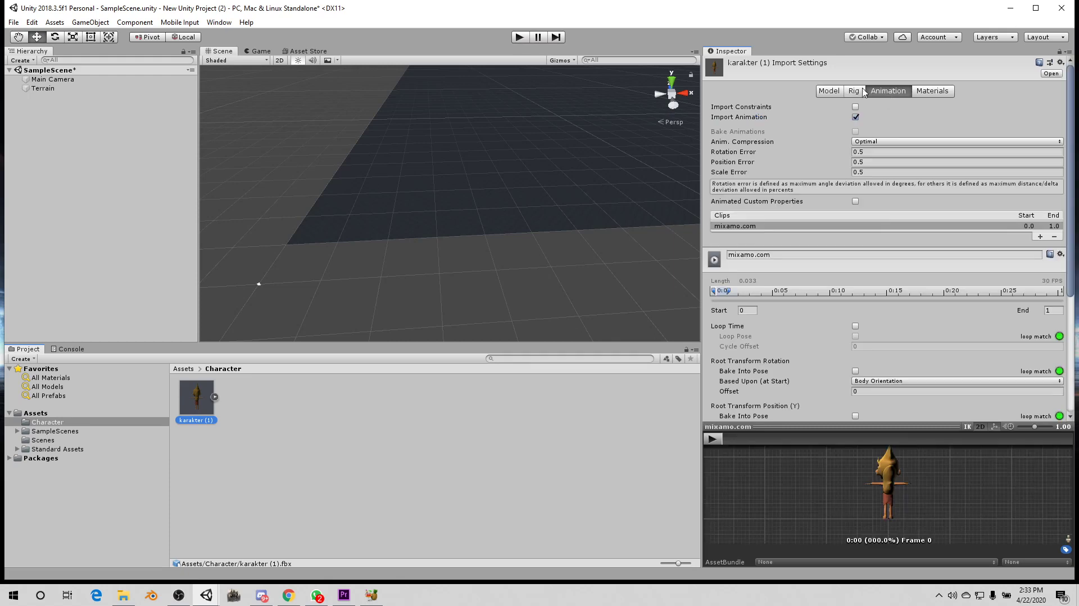
{"action": "left_click", "coordinate": [854, 93]}
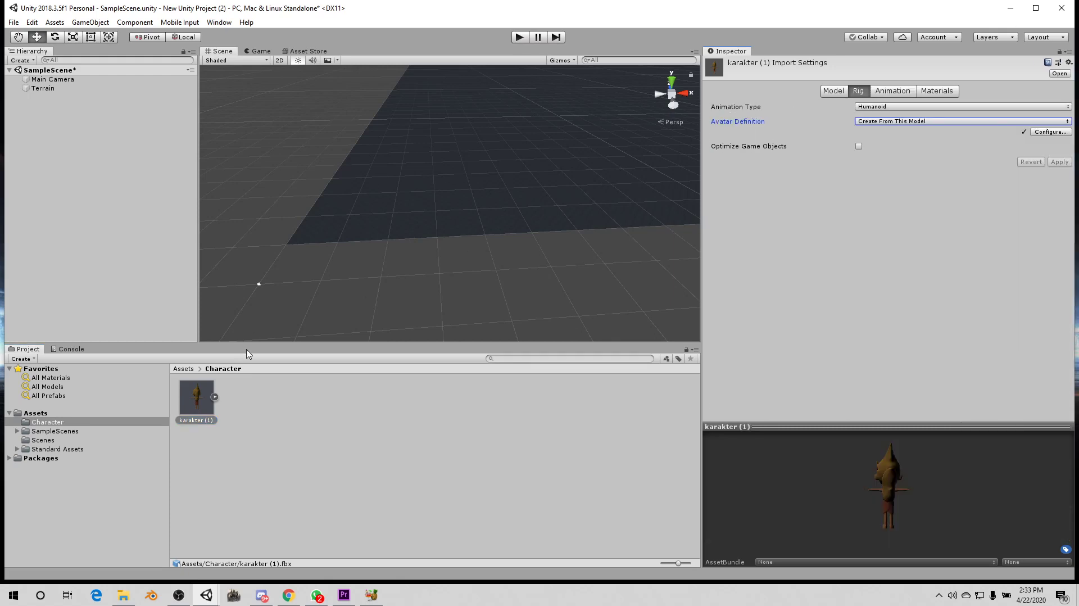
{"action": "left_click", "coordinate": [882, 92]}
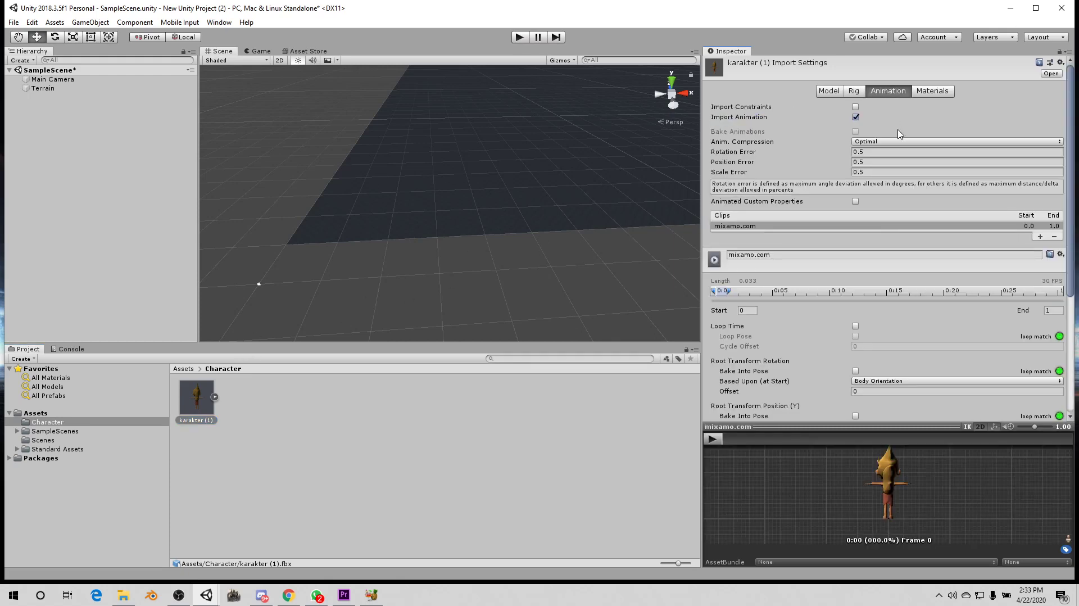
{"action": "left_click", "coordinate": [853, 91]}
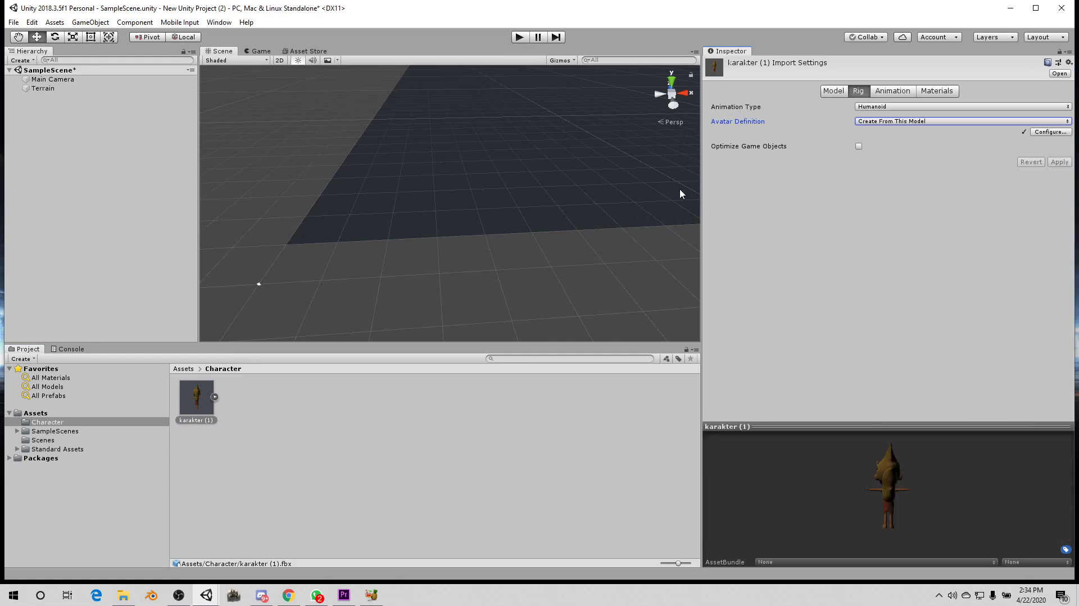
{"action": "left_click_drag", "start_coordinate": [380, 302], "coordinate": [379, 298]}
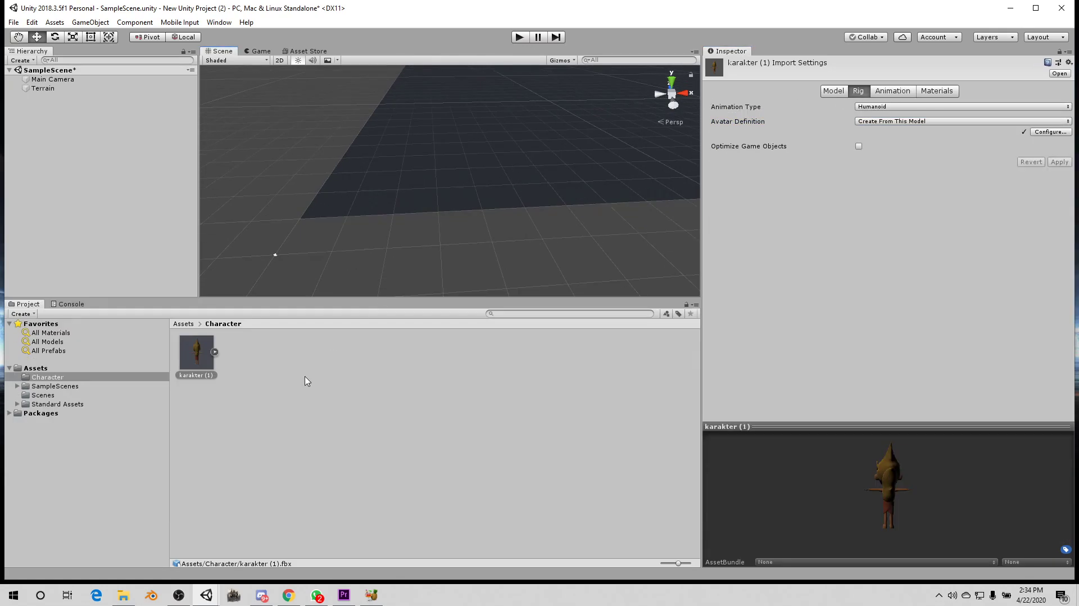
{"action": "right_click", "coordinate": [305, 378]}
{"action": "mouse_move", "coordinate": [337, 116]}
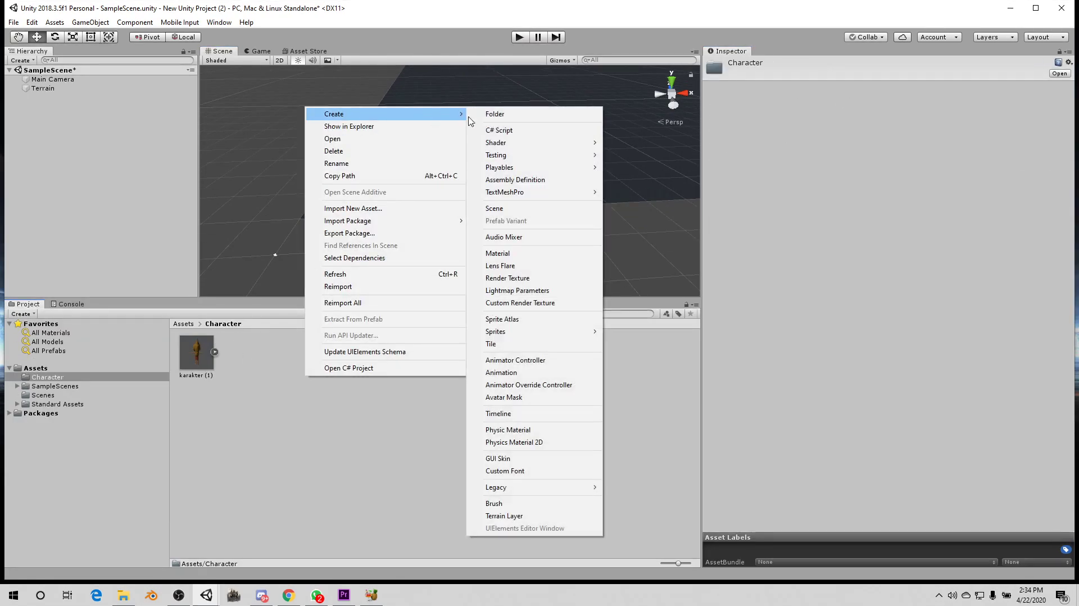
{"action": "left_click", "coordinate": [525, 114]}
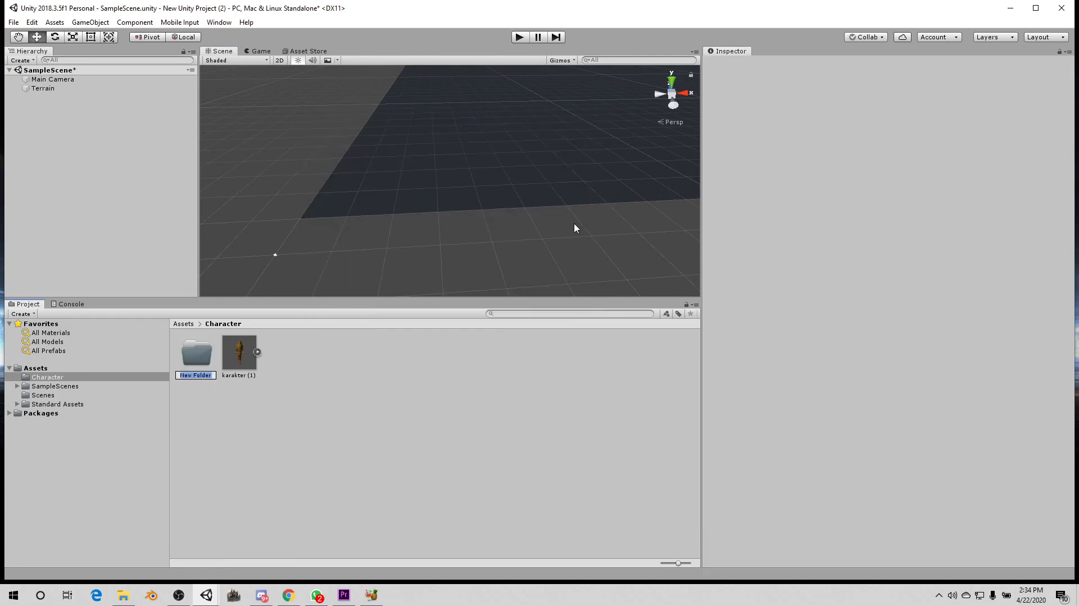
{"action": "key", "text": "Return"}
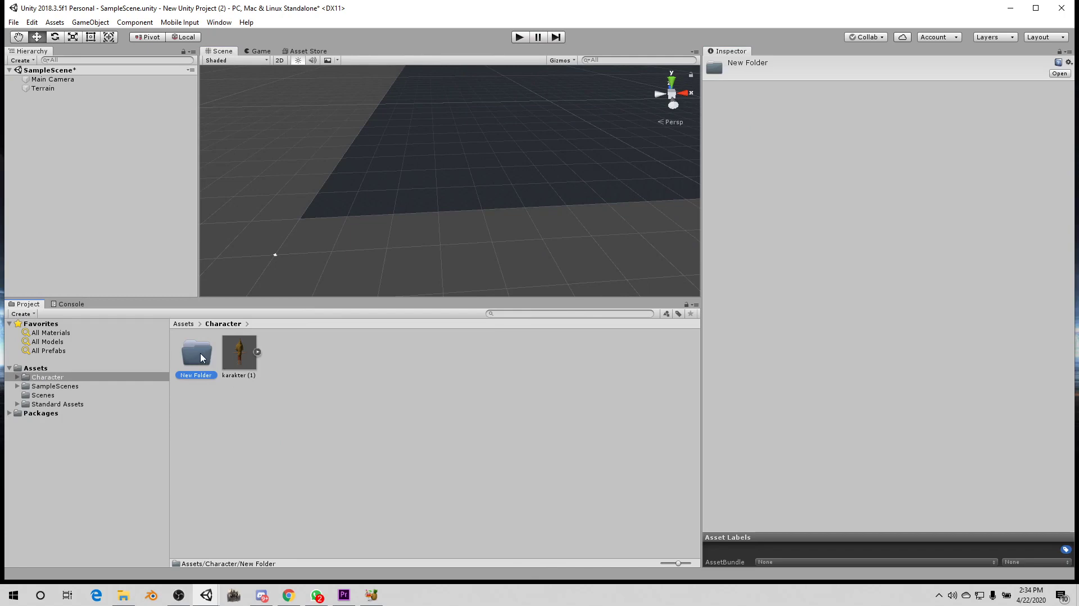
{"action": "key", "text": "Delete"}
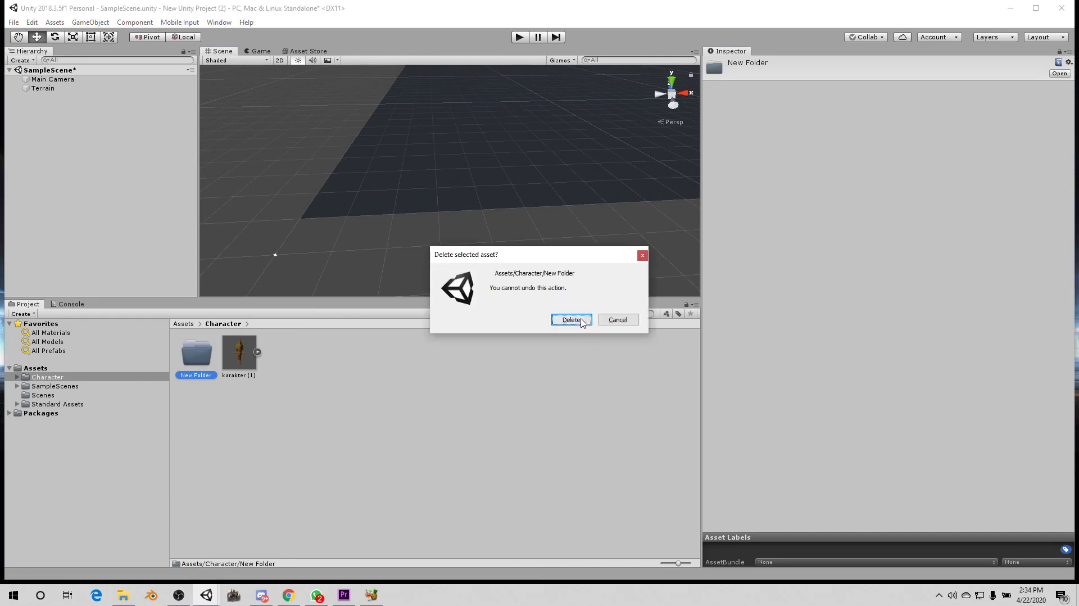
{"action": "left_click", "coordinate": [571, 318]}
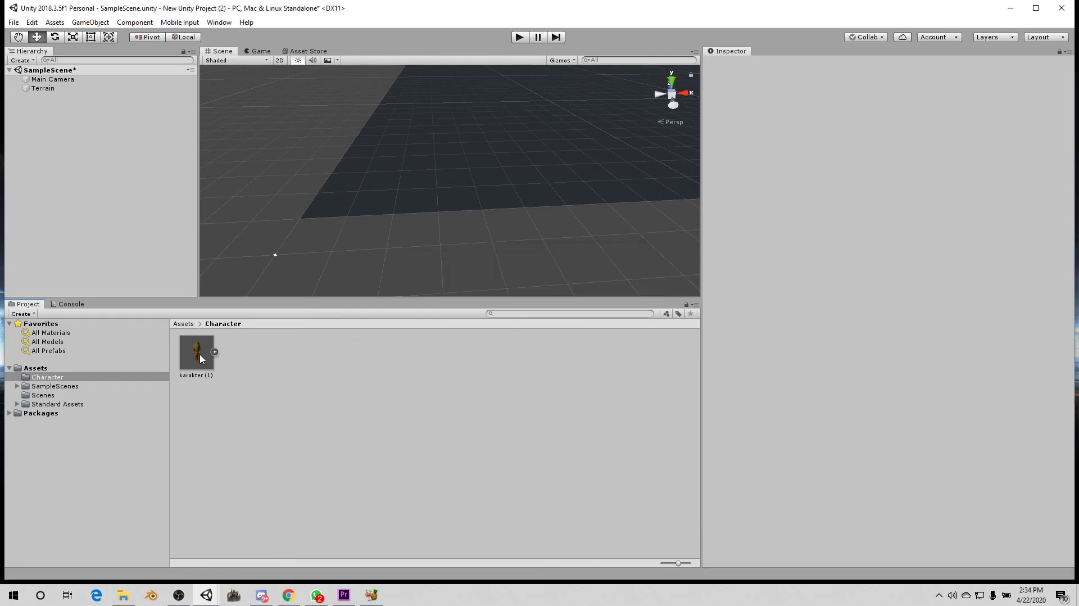
Drag karakter (1) into the Scene and move it to Position Y 5.67
{"action": "mouse_move", "coordinate": [200, 358]}
{"action": "left_mouse_down"}
{"action": "mouse_move", "coordinate": [355, 212]}
{"action": "mouse_move", "coordinate": [347, 190]}
{"action": "left_mouse_up"}
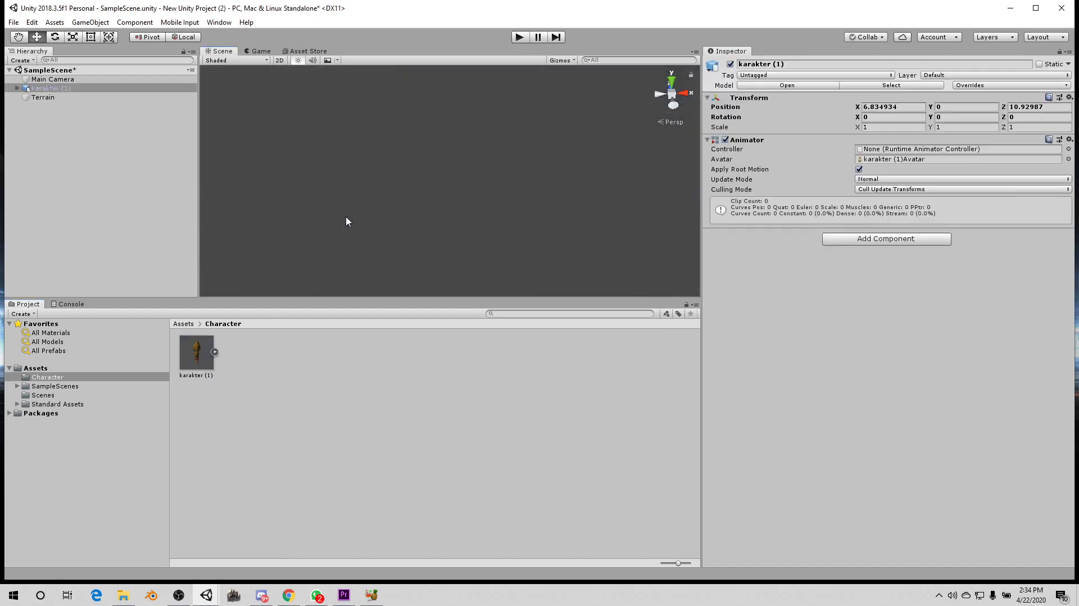
{"action": "middle_click_drag", "start_coordinate": [349, 222], "coordinate": [399, 201]}
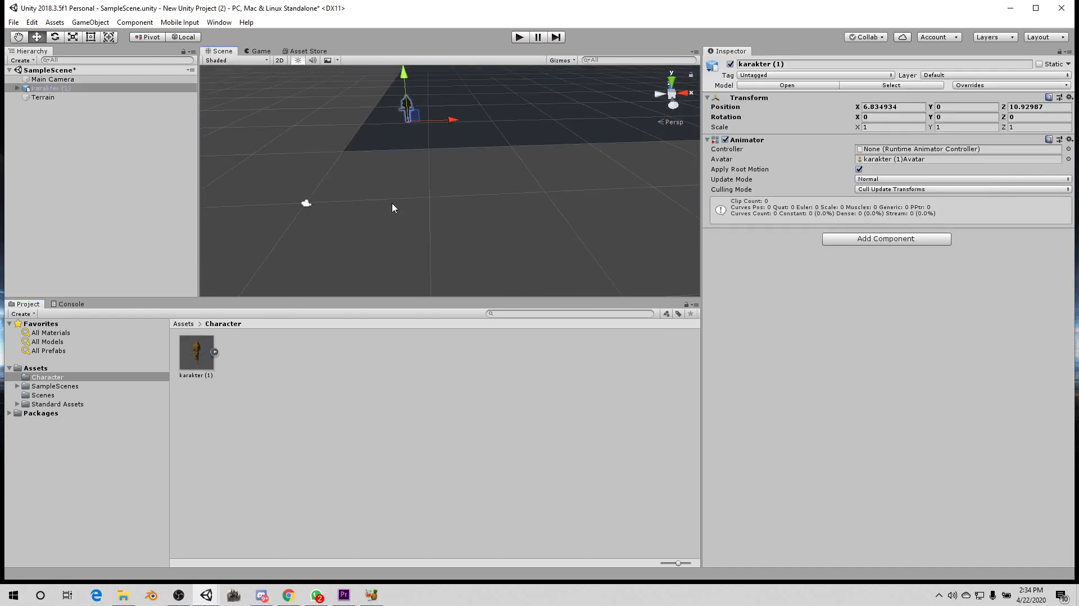
{"action": "scroll", "coordinate": [458, 203], "scroll_direction": "up", "scroll_amount": 5}
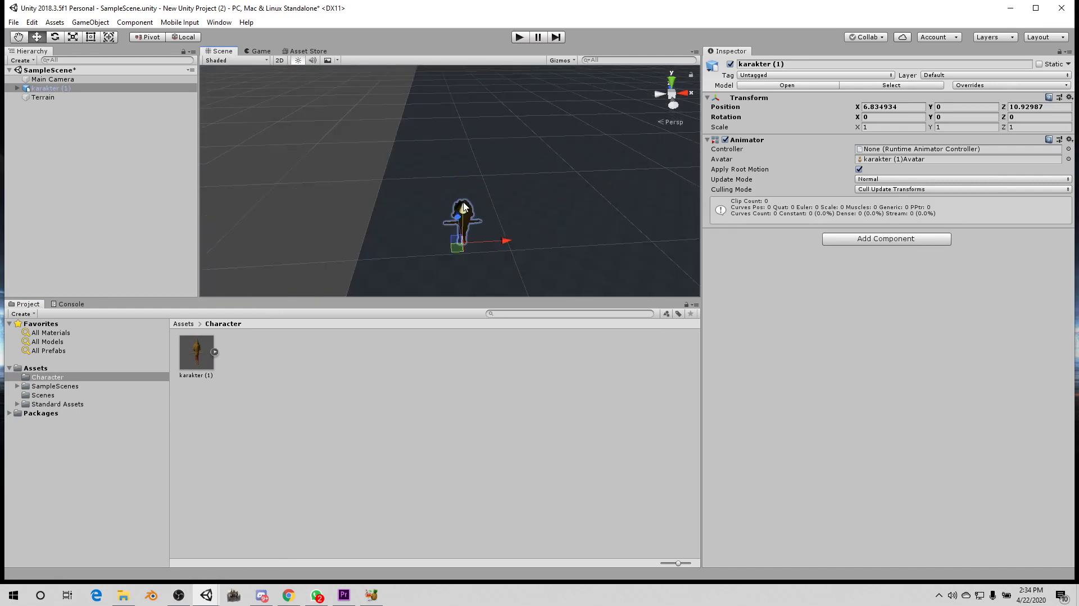
{"action": "mouse_move", "coordinate": [468, 221]}
{"action": "left_mouse_down"}
{"action": "mouse_move", "coordinate": [478, 134]}
{"action": "mouse_move", "coordinate": [468, 188]}
{"action": "mouse_move", "coordinate": [502, 190]}
{"action": "mouse_move", "coordinate": [473, 187]}
{"action": "left_mouse_up"}
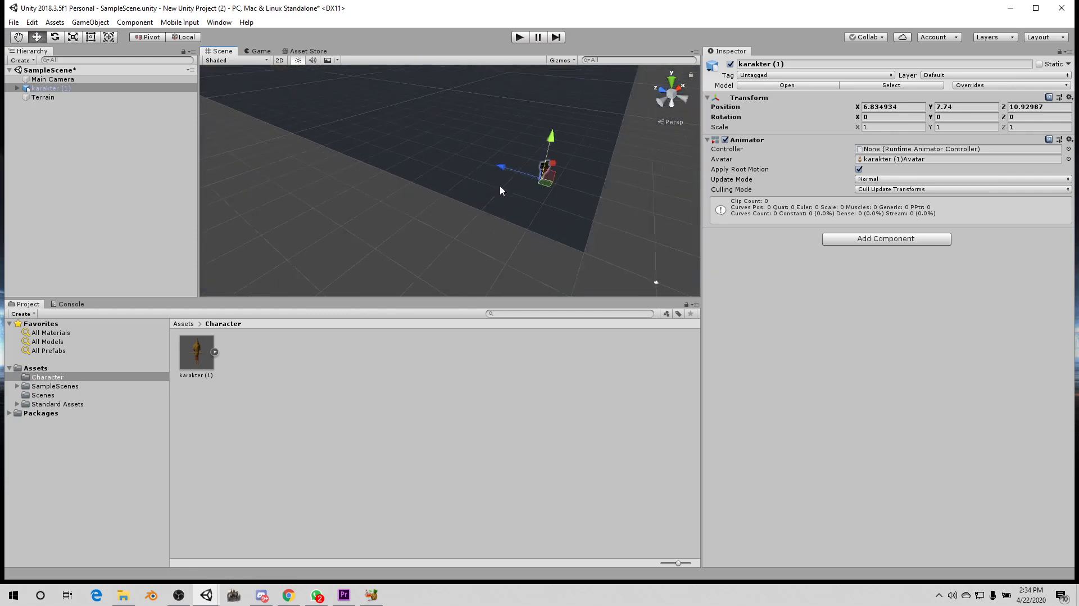
{"action": "key", "text": "Up"}
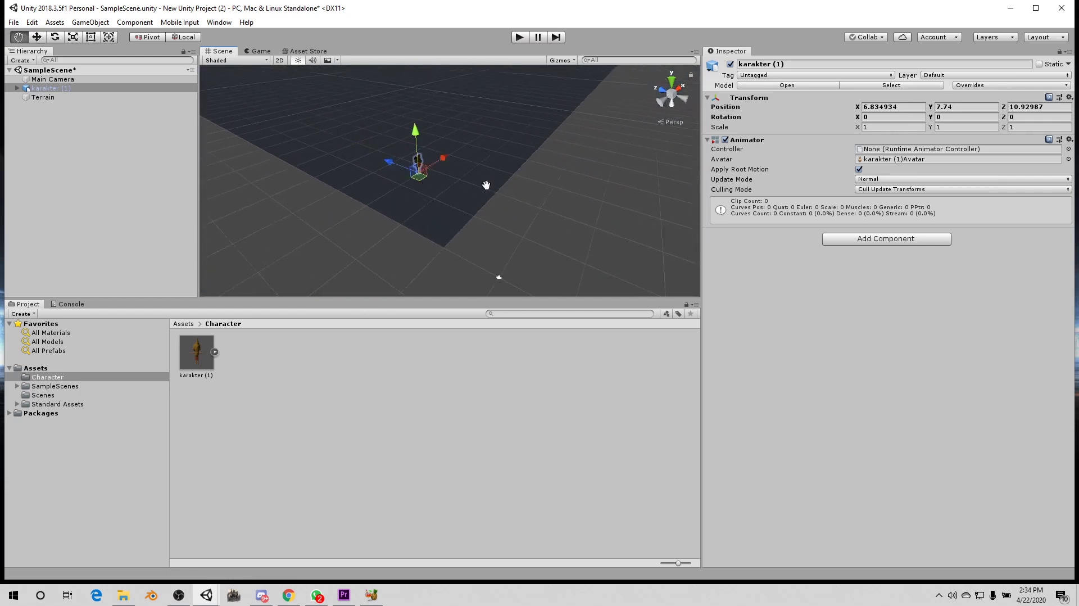
{"action": "left_click_drag", "start_coordinate": [509, 192], "coordinate": [512, 224]}
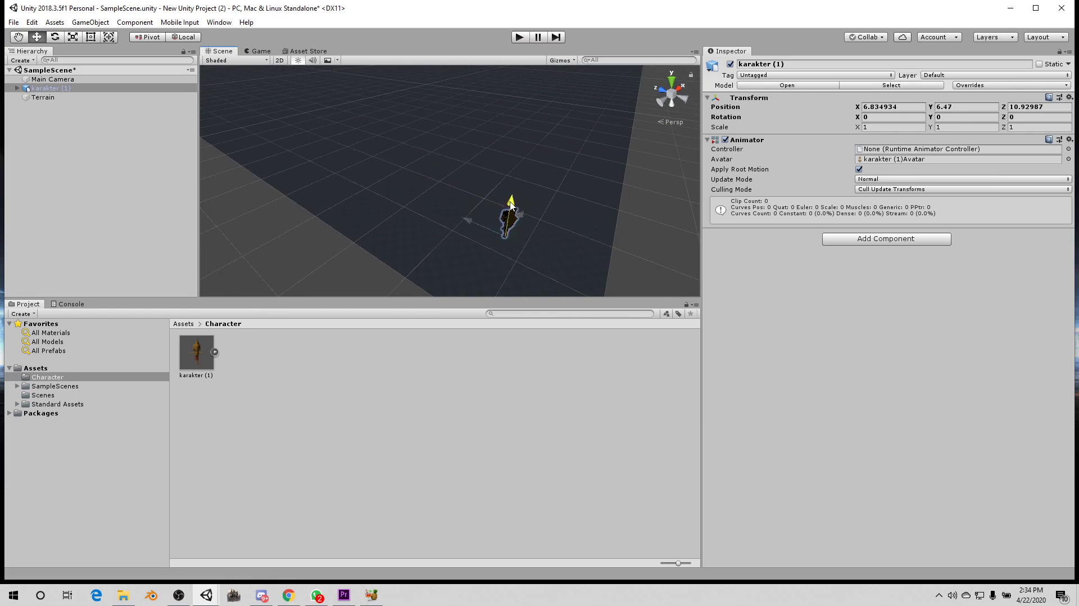
{"action": "scroll", "coordinate": [509, 219], "scroll_direction": "down", "scroll_amount": 5}
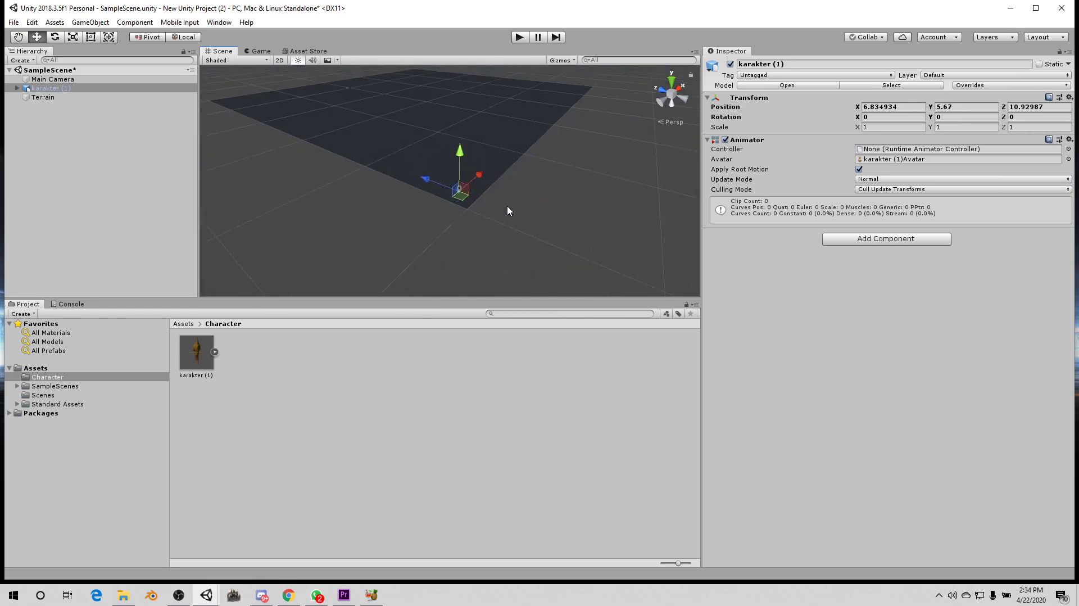
{"action": "scroll", "coordinate": [506, 212], "scroll_direction": "down", "scroll_amount": 2}
{"action": "scroll", "coordinate": [506, 212], "scroll_direction": "up", "scroll_amount": 2}
Add a Directional Light via Light > Directional Light, then select karakter (1) in the view
{"action": "right_click", "coordinate": [132, 171]}
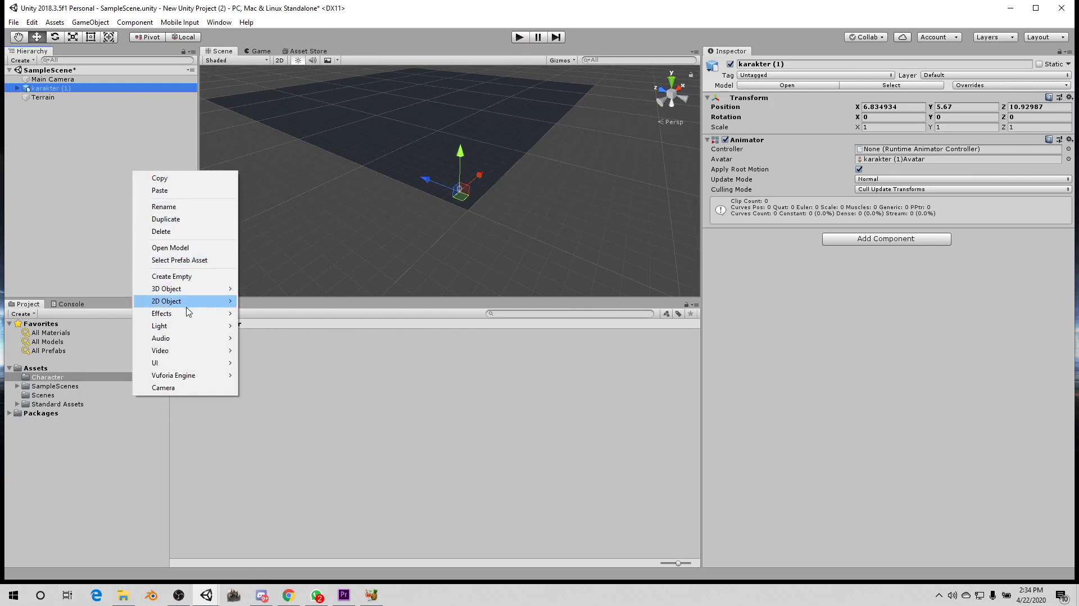
{"action": "mouse_move", "coordinate": [192, 327]}
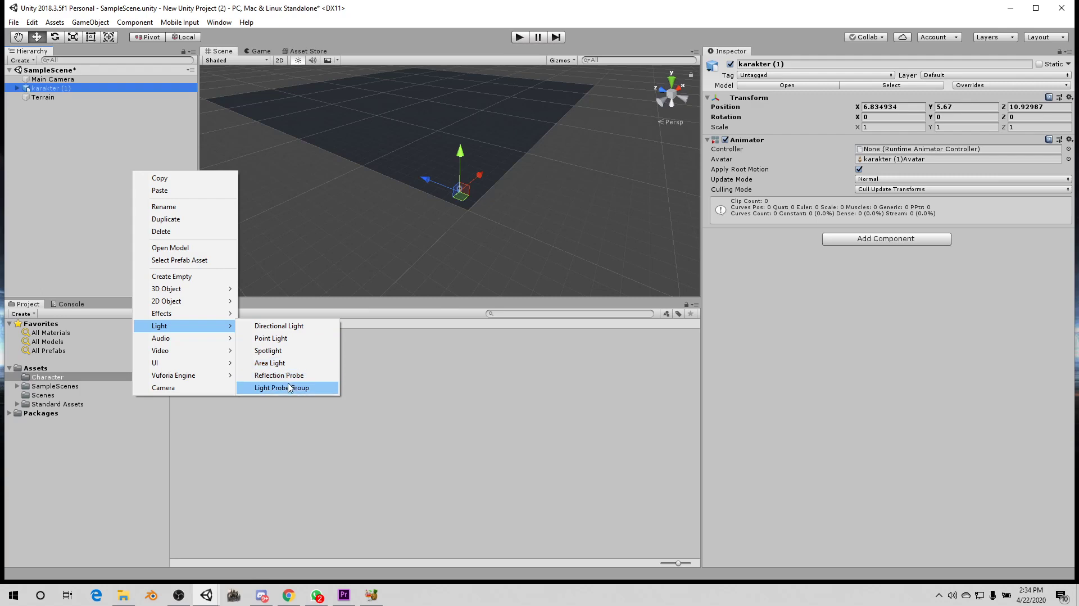
{"action": "left_click", "coordinate": [291, 327]}
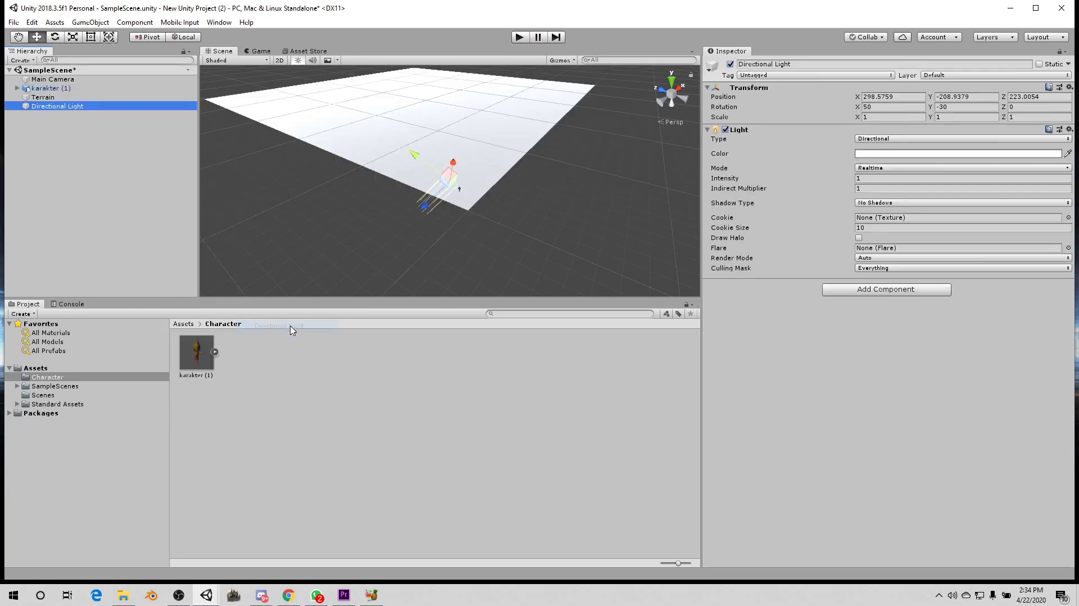
{"action": "scroll", "coordinate": [421, 219], "scroll_direction": "up", "scroll_amount": 2}
{"action": "scroll", "coordinate": [421, 219], "scroll_direction": "up", "scroll_amount": 3}
{"action": "mouse_move", "coordinate": [424, 224]}
{"action": "left_mouse_down", "text": "alt"}
{"action": "mouse_move", "coordinate": [510, 233]}
{"action": "mouse_move", "coordinate": [517, 199]}
{"action": "mouse_move", "coordinate": [400, 200]}
{"action": "left_mouse_up", "text": "alt"}
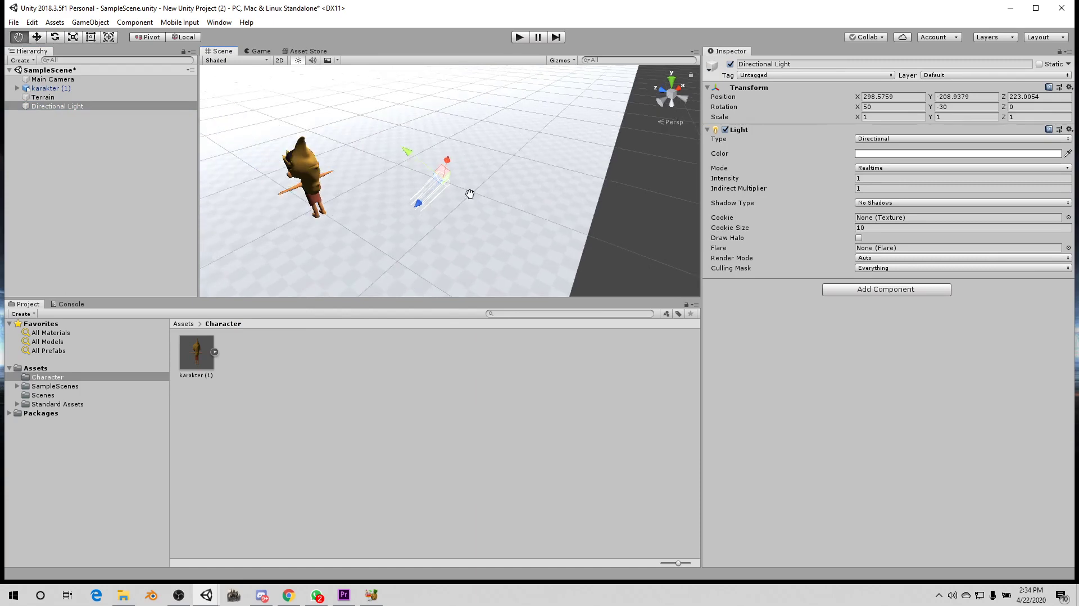
{"action": "mouse_move", "coordinate": [470, 193]}
{"action": "left_mouse_down", "text": "alt"}
{"action": "mouse_move", "coordinate": [534, 189]}
{"action": "mouse_move", "coordinate": [512, 214]}
{"action": "mouse_move", "coordinate": [531, 187]}
{"action": "mouse_move", "coordinate": [474, 210]}
{"action": "mouse_move", "coordinate": [479, 228]}
{"action": "mouse_move", "coordinate": [417, 193]}
{"action": "left_mouse_up", "text": "alt"}
{"action": "left_click", "coordinate": [513, 184]}
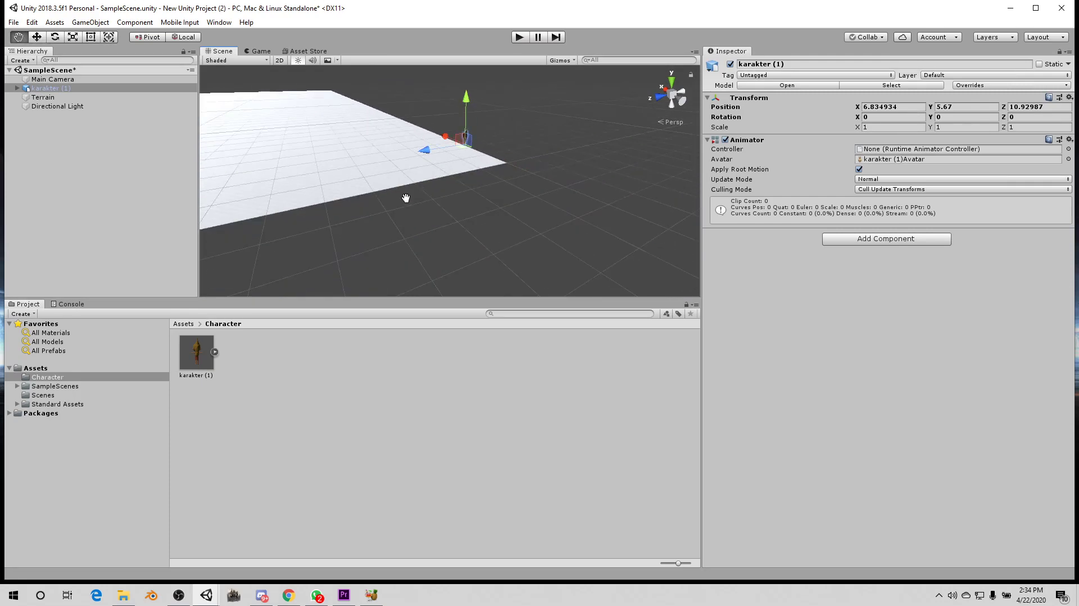
{"action": "scroll", "coordinate": [417, 194], "scroll_direction": "up", "scroll_amount": 3}
{"action": "left_click_drag", "start_coordinate": [451, 142], "coordinate": [458, 181]}
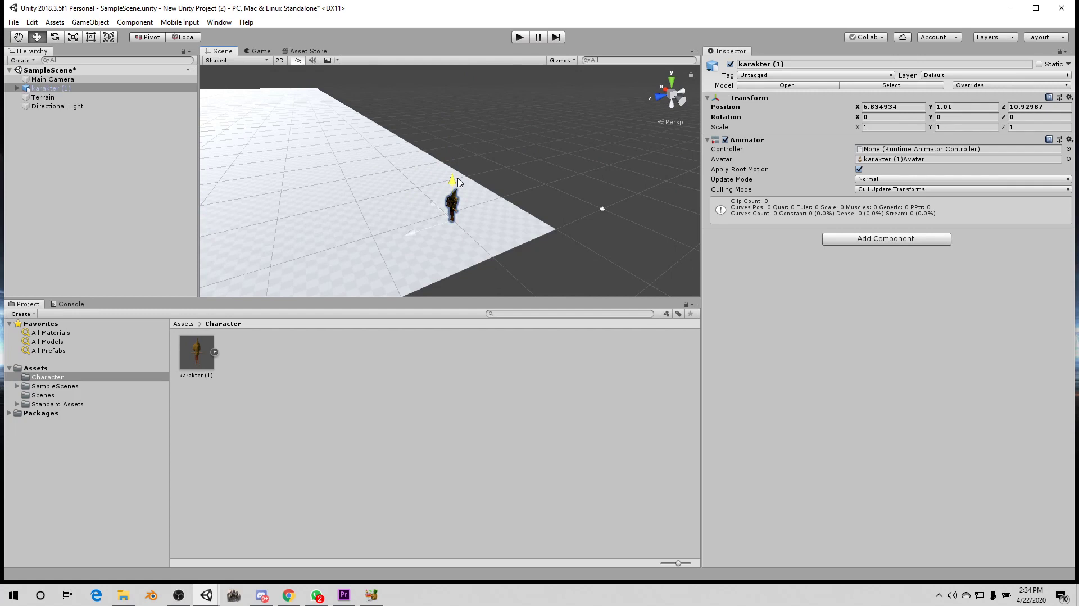
{"action": "scroll", "coordinate": [482, 204], "scroll_direction": "up", "scroll_amount": 4}
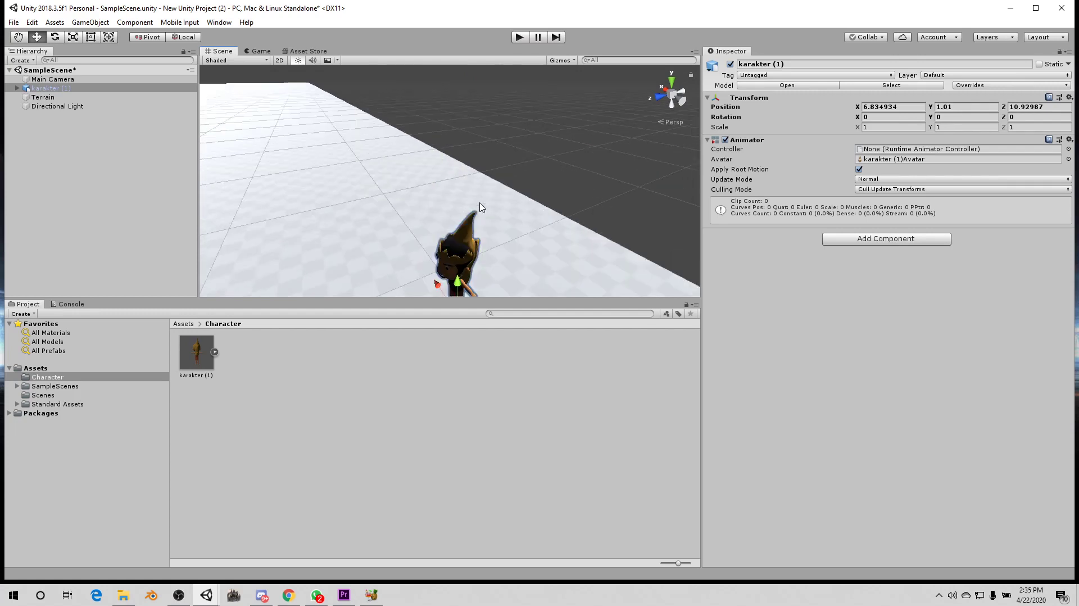
{"action": "scroll", "coordinate": [480, 201], "scroll_direction": "up", "scroll_amount": 2}
{"action": "key", "text": "f"}
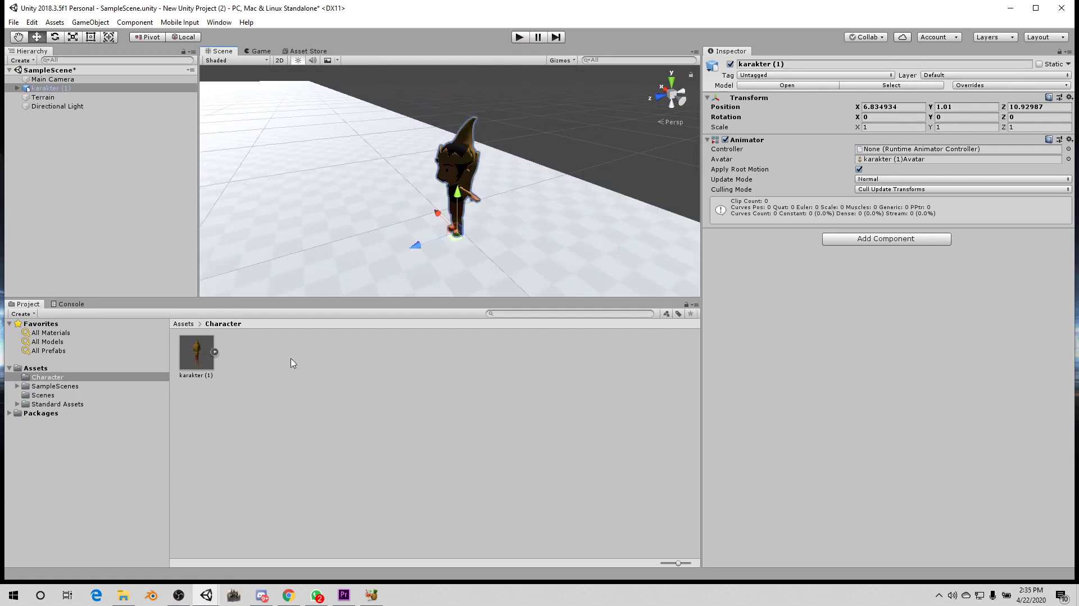
{"action": "left_click", "coordinate": [876, 239]}
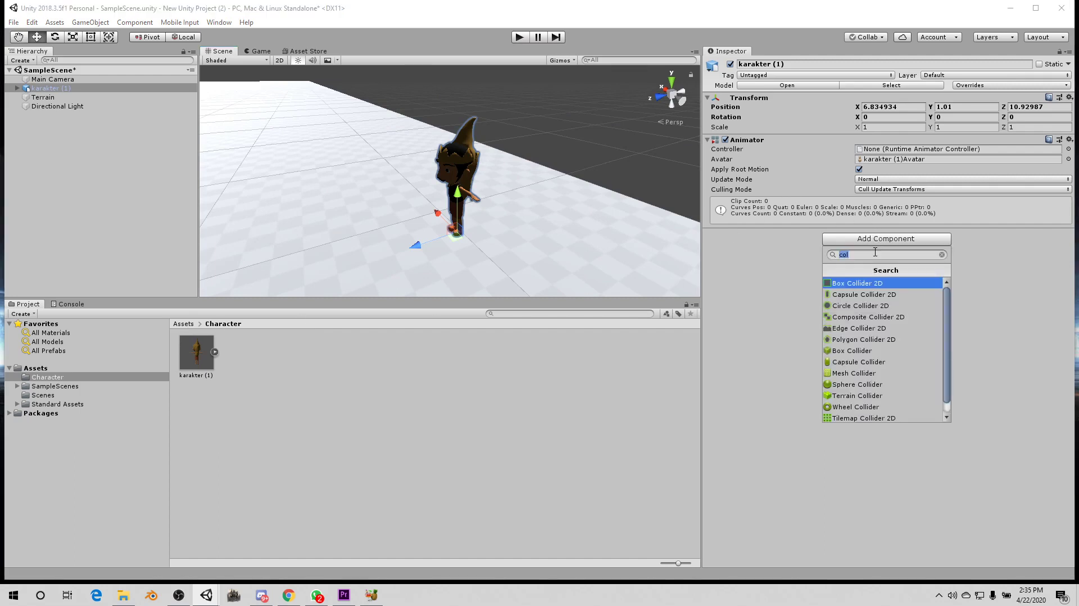
{"action": "type", "text": "anim"}
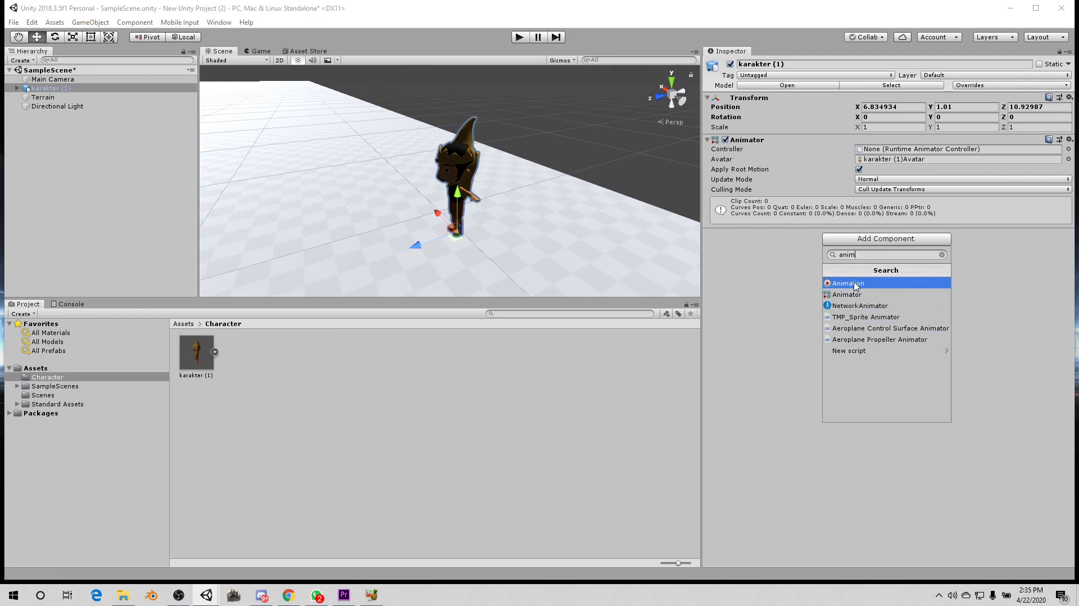
{"action": "left_click", "coordinate": [859, 299]}
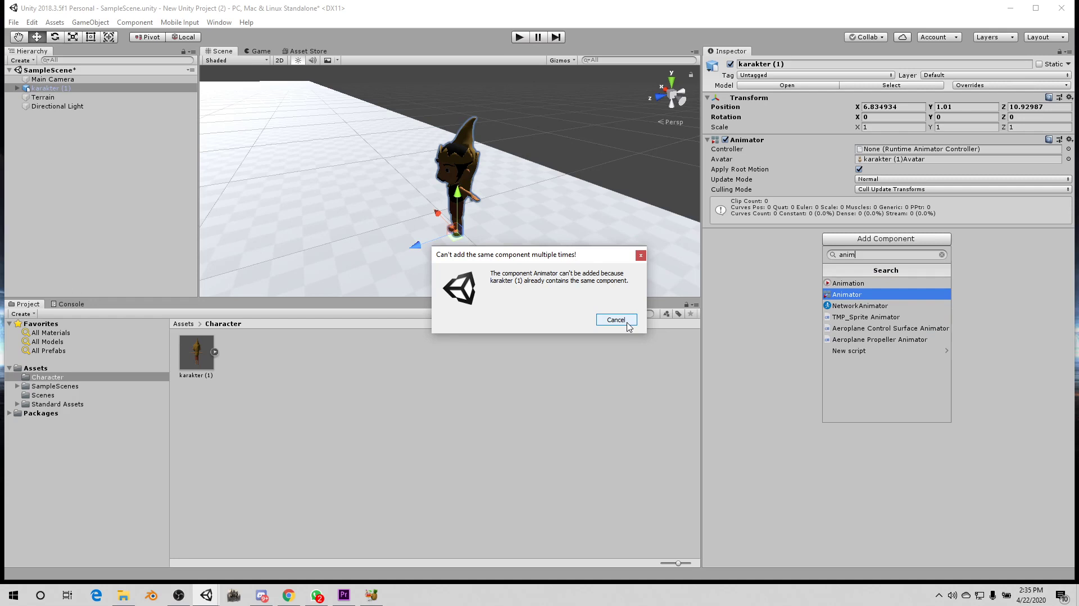
{"action": "left_click", "coordinate": [629, 326]}
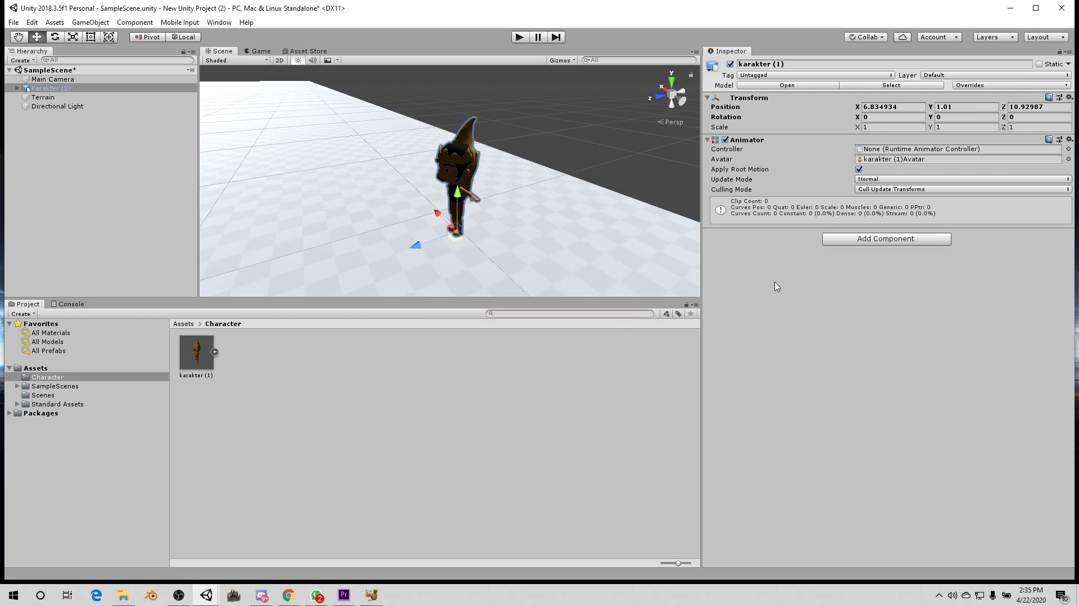
{"action": "left_click", "coordinate": [878, 239]}
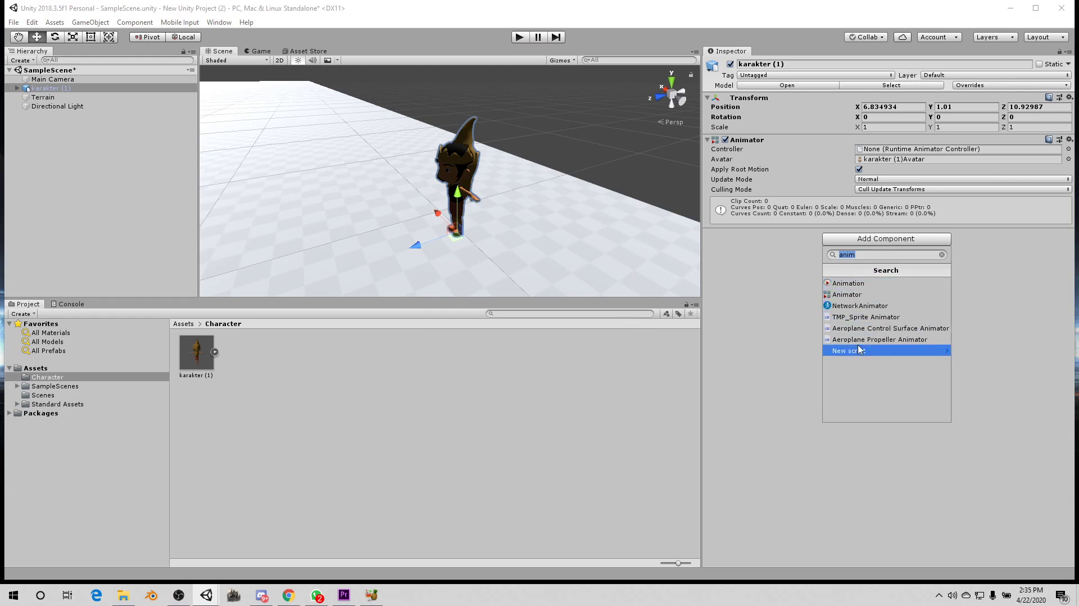
{"action": "left_click", "coordinate": [850, 296]}
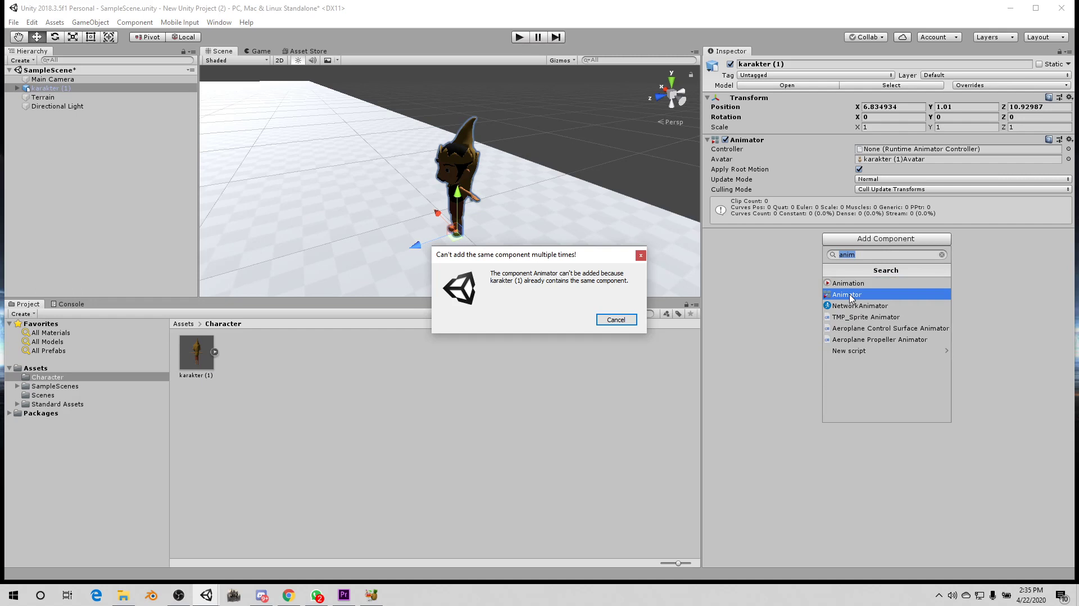
{"action": "left_click", "coordinate": [642, 256]}
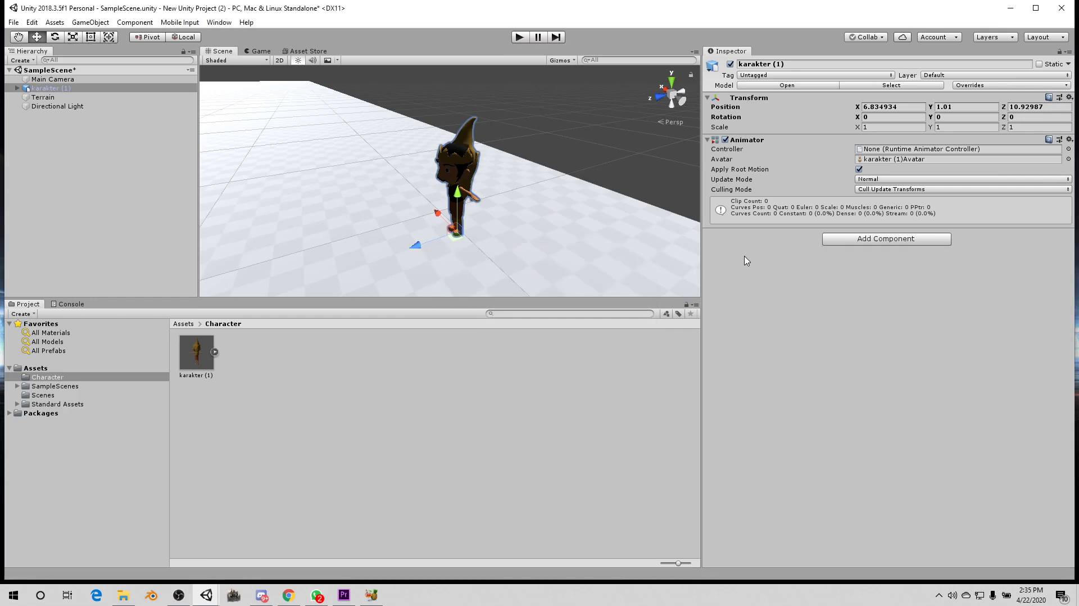
{"action": "left_click", "coordinate": [906, 148]}
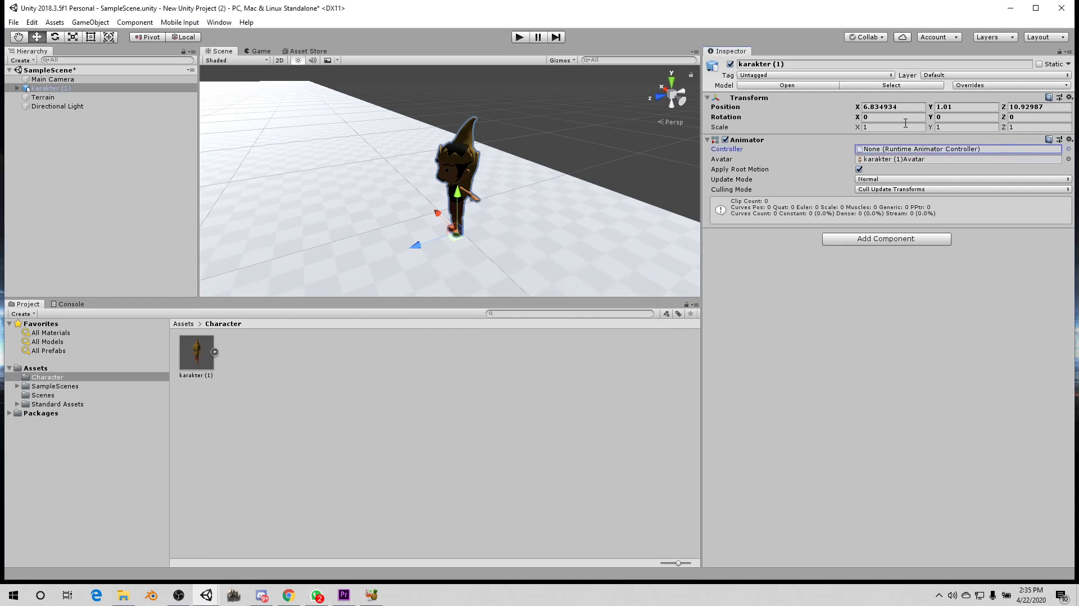
Drag ThirdPersonAnimatorController from Standard Assets/Characters/ThirdPersonCharacter/Animator into karakter (1)'s Controller field
{"action": "left_click", "coordinate": [1068, 149]}
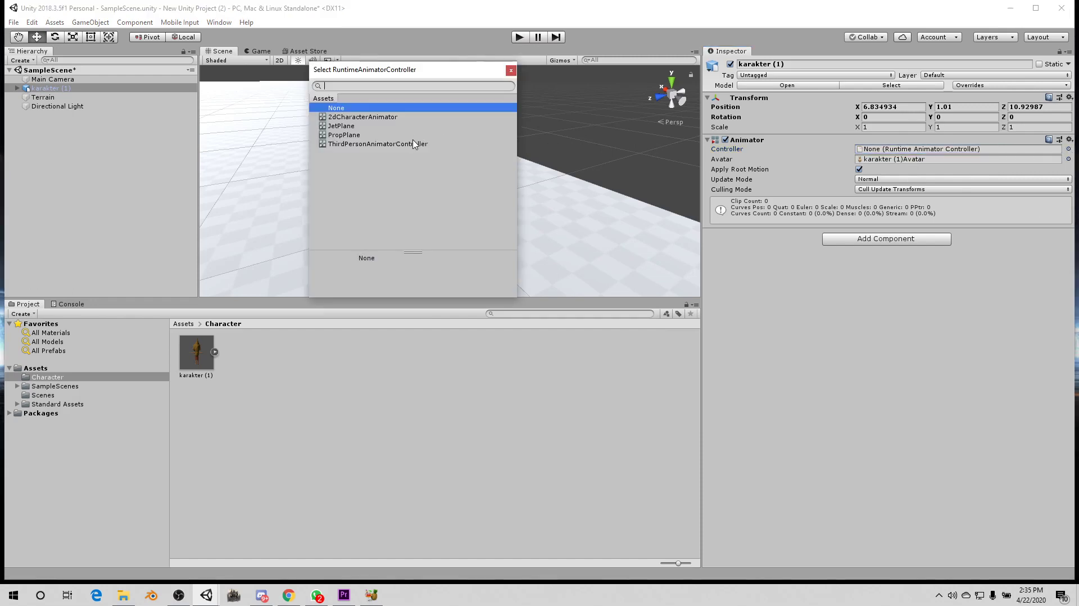
{"action": "left_click", "coordinate": [193, 325]}
{"action": "left_click", "coordinate": [192, 324]}
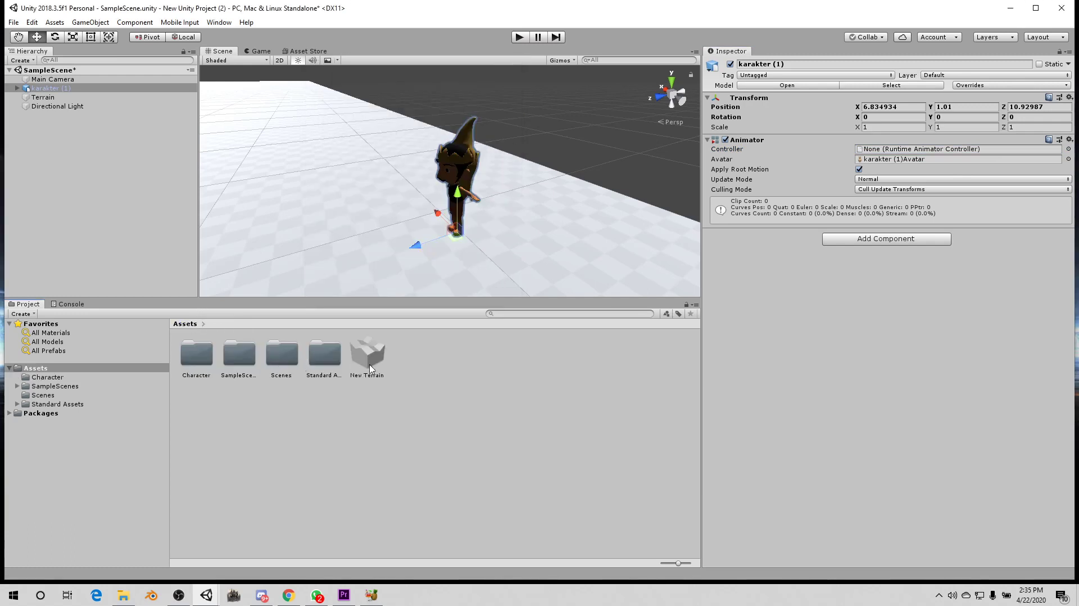
{"action": "double_click", "coordinate": [327, 365]}
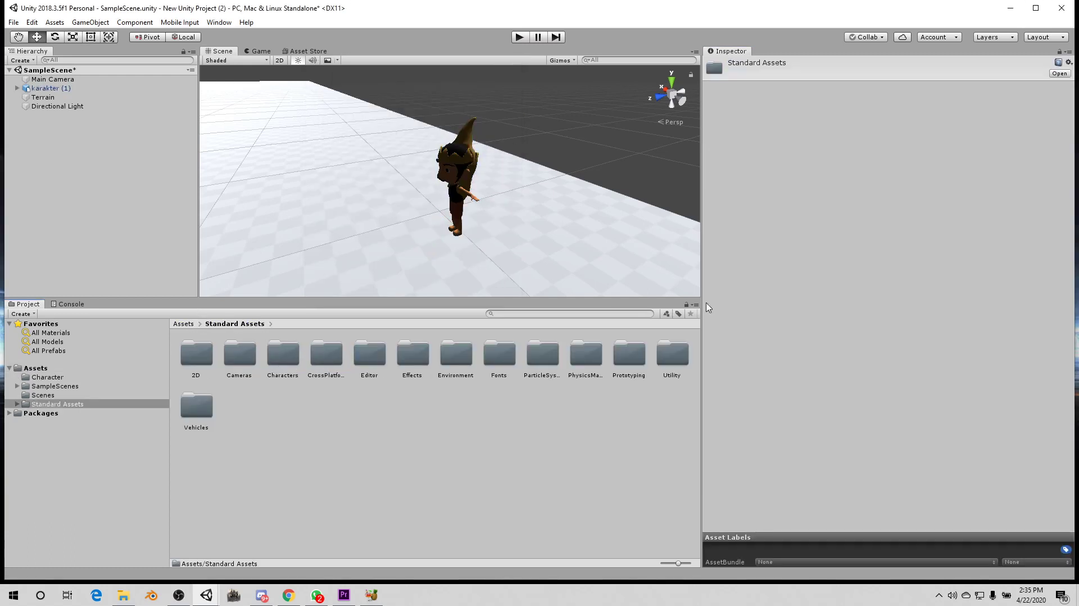
{"action": "double_click", "coordinate": [280, 361]}
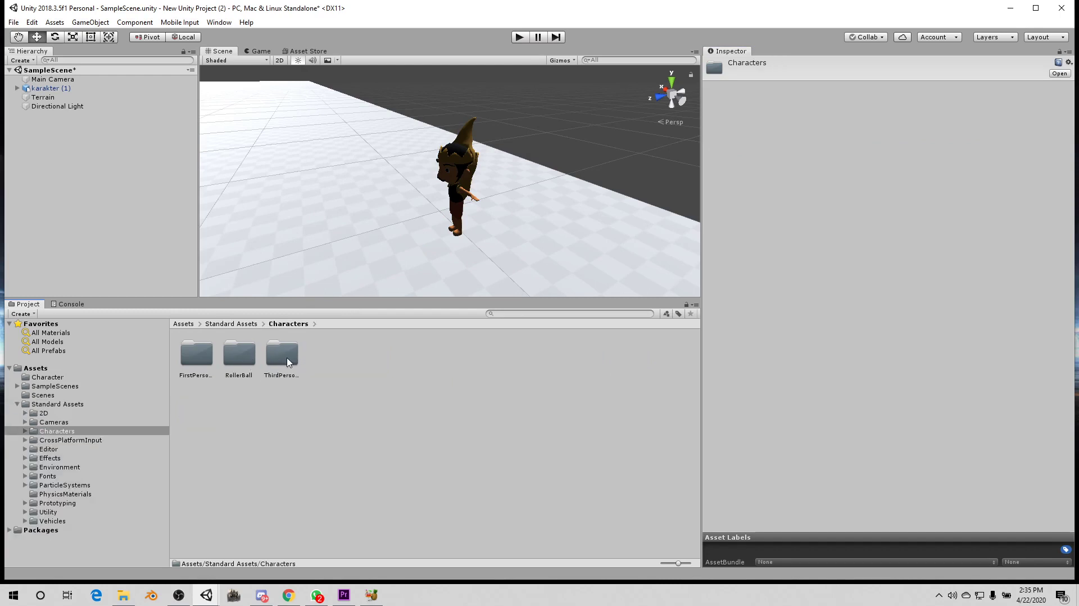
{"action": "double_click", "coordinate": [288, 362]}
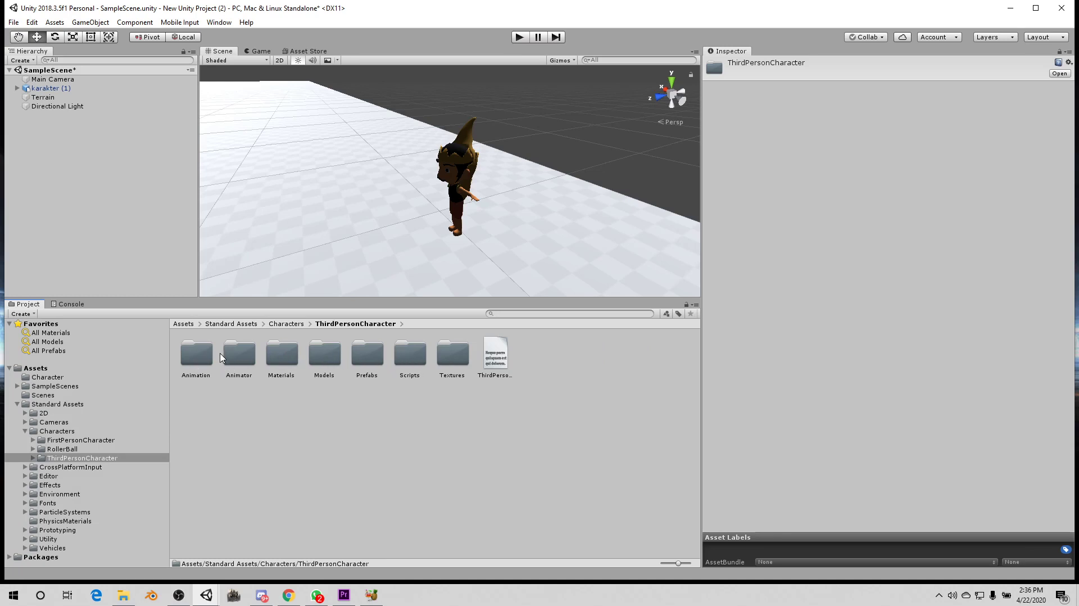
{"action": "double_click", "coordinate": [238, 354]}
{"action": "left_click", "coordinate": [199, 360]}
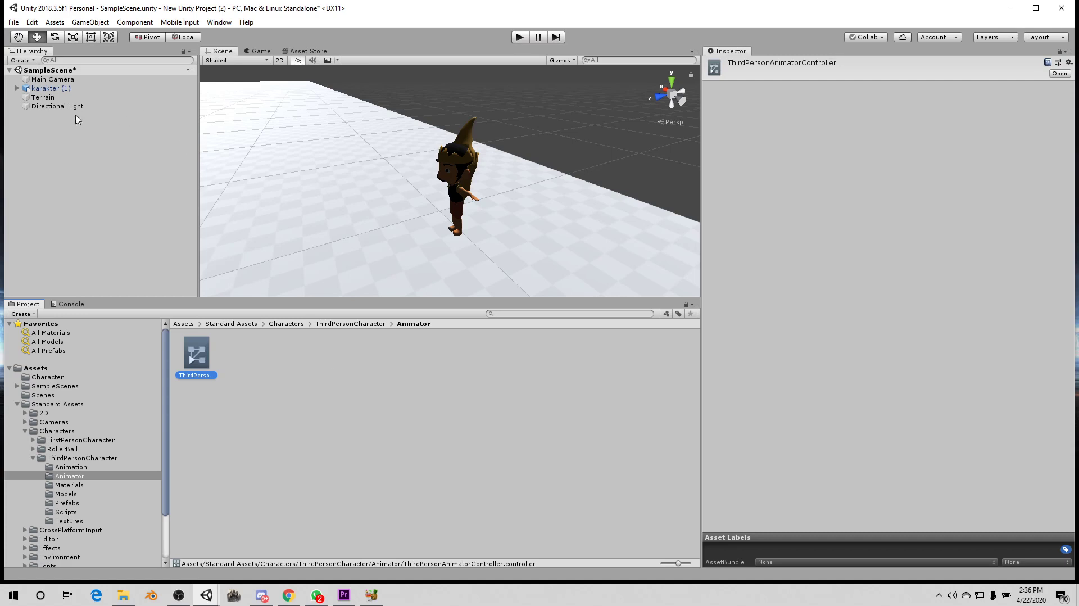
{"action": "left_click", "coordinate": [50, 89]}
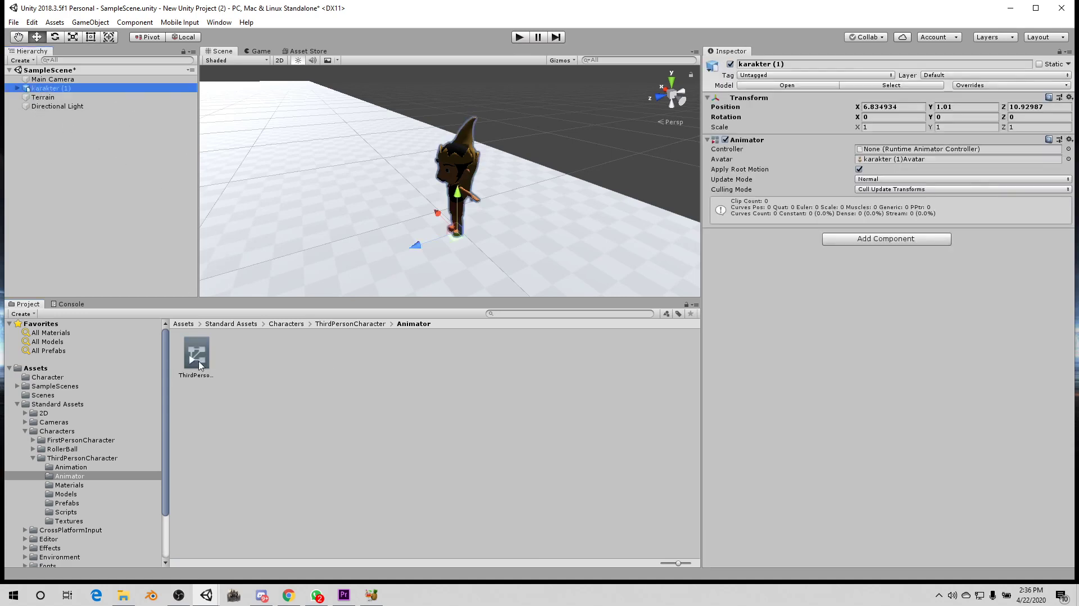
{"action": "left_click_drag", "start_coordinate": [201, 364], "coordinate": [892, 151]}
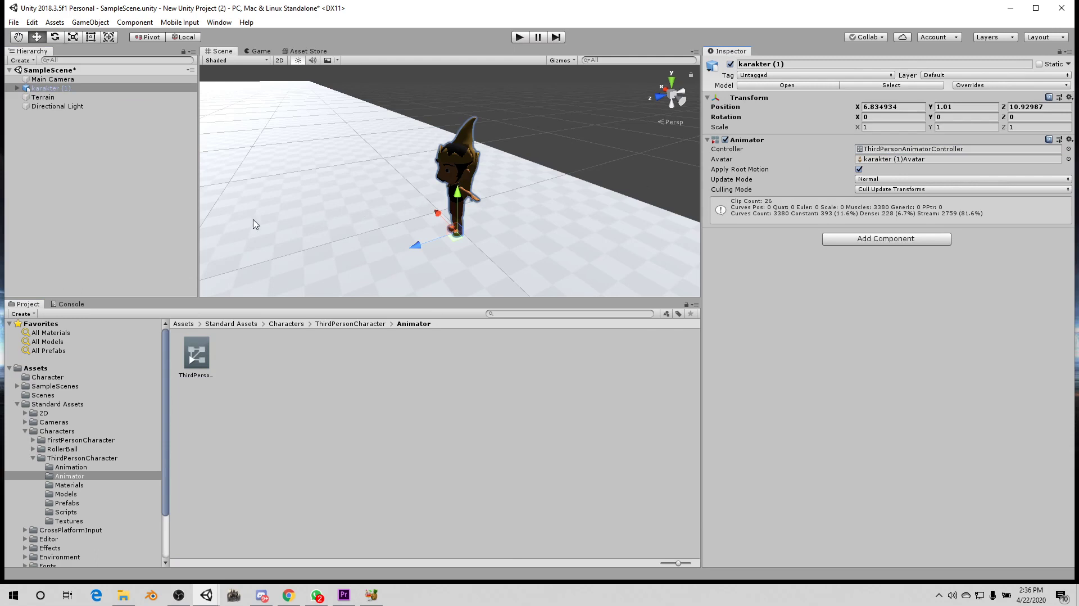
{"action": "left_click", "coordinate": [55, 89]}
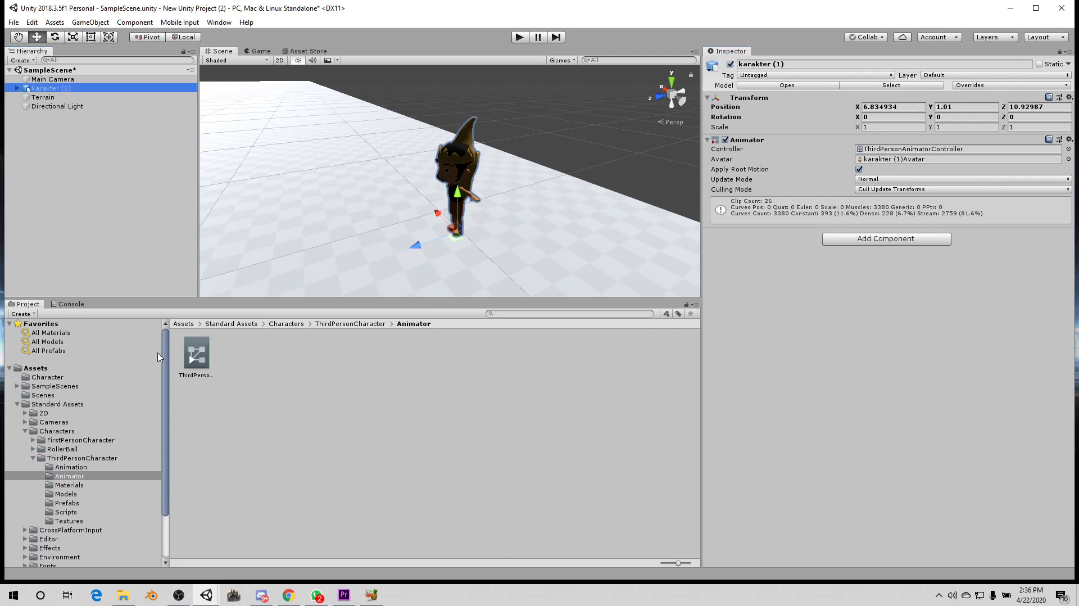
Open the Scripts folder and read through the ThirdPersonUserControl and ThirdPersonCharacter sources
{"action": "left_click", "coordinate": [331, 323]}
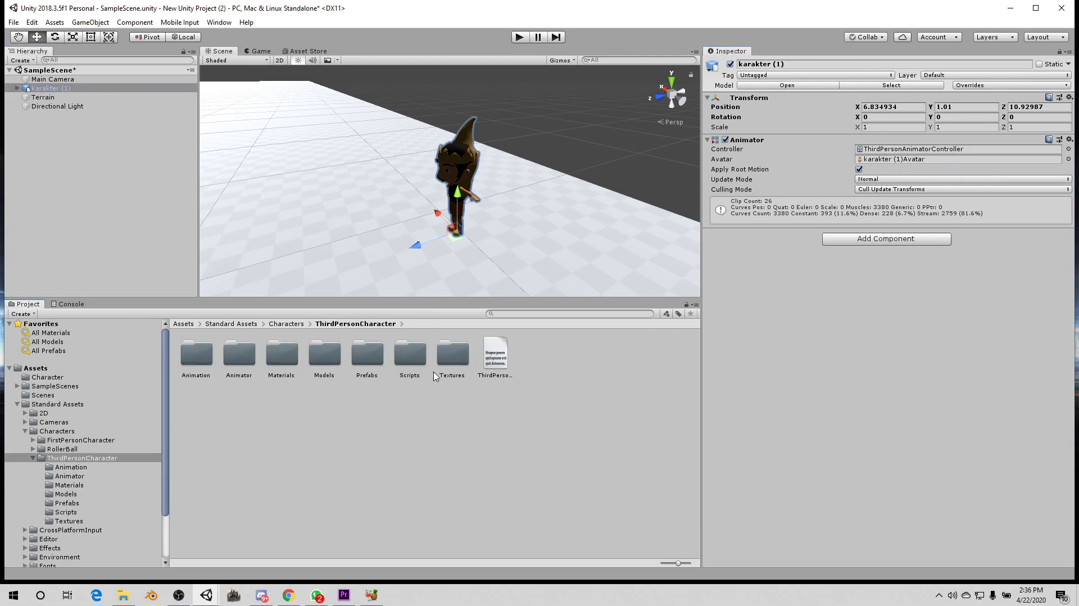
{"action": "double_click", "coordinate": [410, 364]}
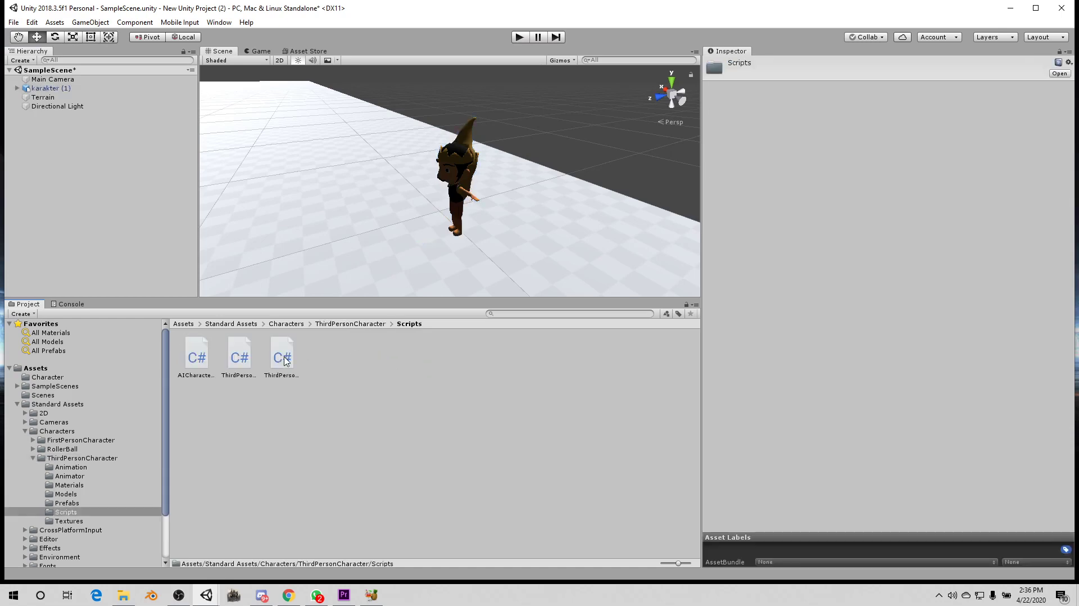
{"action": "left_click", "coordinate": [285, 363]}
{"action": "scroll", "coordinate": [745, 376], "scroll_direction": "down", "scroll_amount": 5}
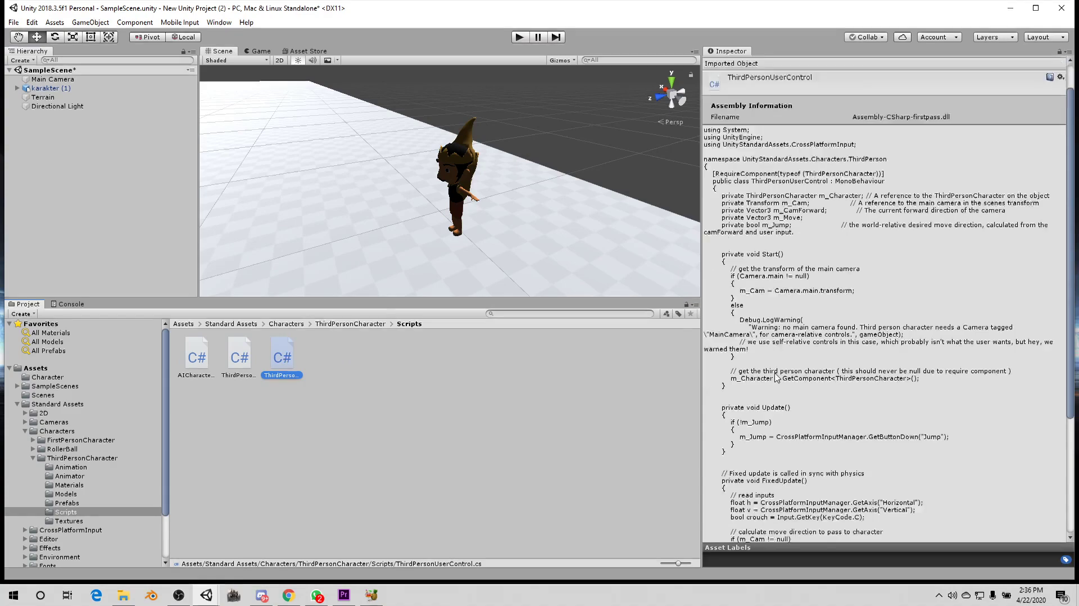
{"action": "scroll", "coordinate": [777, 377], "scroll_direction": "down", "scroll_amount": 5}
{"action": "scroll", "coordinate": [777, 377], "scroll_direction": "down", "scroll_amount": 1}
{"action": "left_click", "coordinate": [239, 360]}
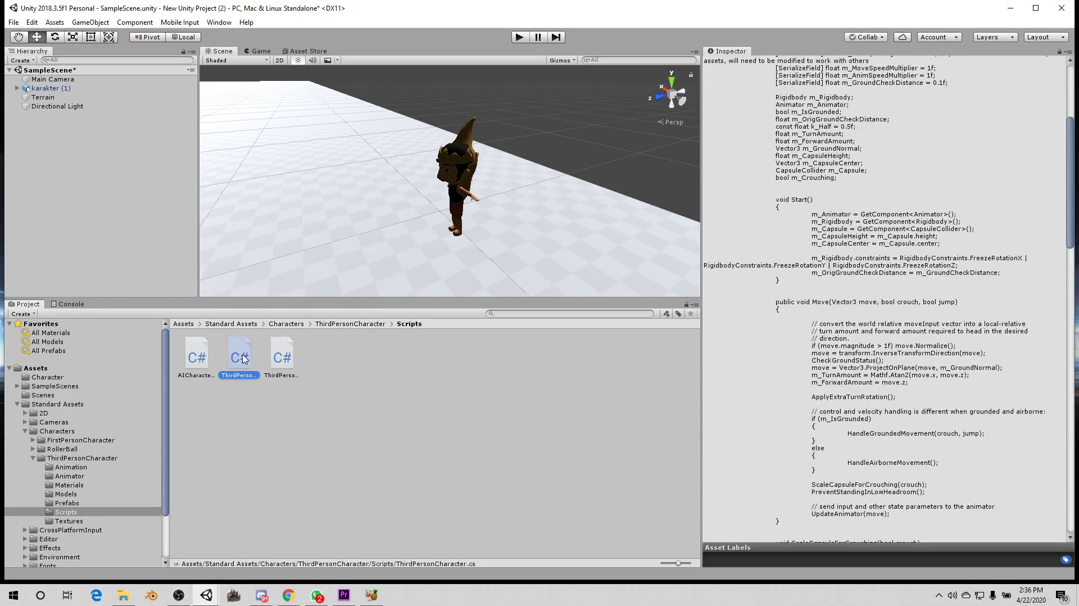
{"action": "scroll", "coordinate": [834, 402], "scroll_direction": "down", "scroll_amount": 5}
{"action": "scroll", "coordinate": [834, 402], "scroll_direction": "down", "scroll_amount": 5}
{"action": "scroll", "coordinate": [834, 403], "scroll_direction": "down", "scroll_amount": 3}
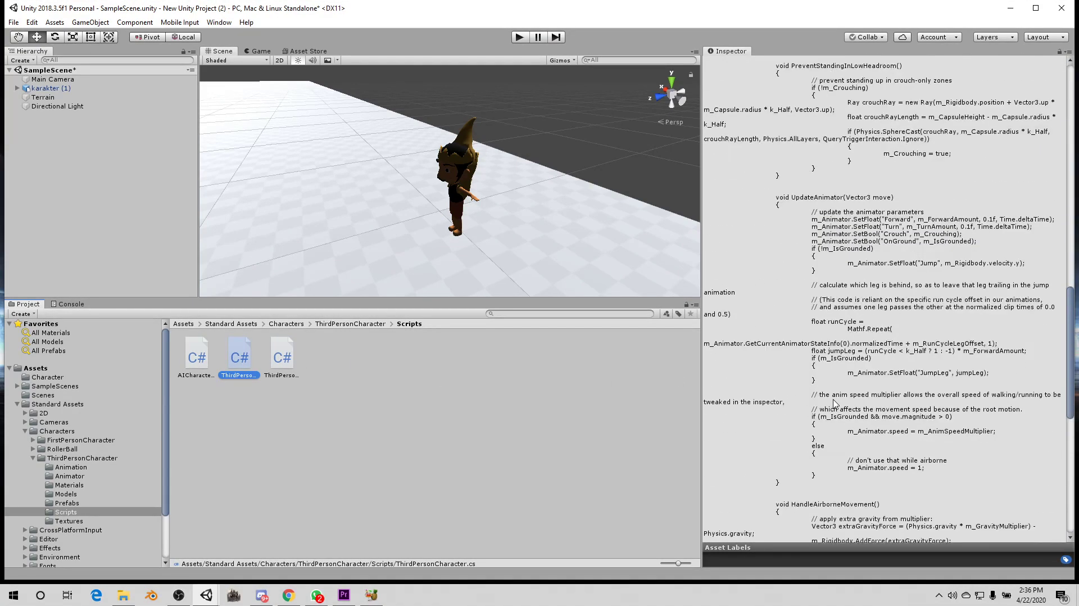
{"action": "scroll", "coordinate": [834, 403], "scroll_direction": "down", "scroll_amount": 3}
{"action": "scroll", "coordinate": [834, 404], "scroll_direction": "down", "scroll_amount": 3}
{"action": "scroll", "coordinate": [834, 404], "scroll_direction": "down", "scroll_amount": 3}
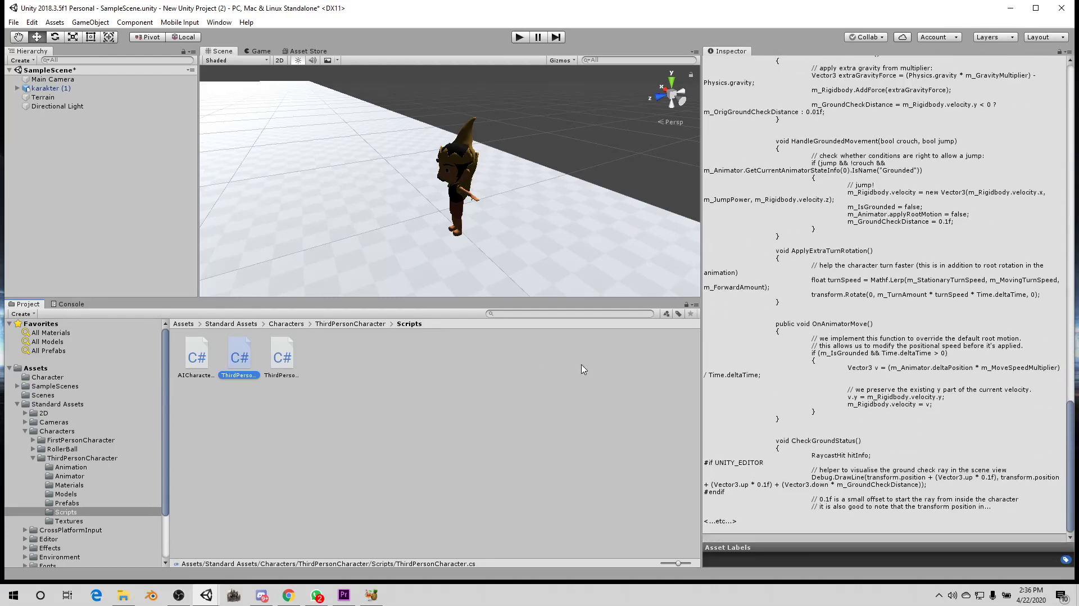
{"action": "left_click", "coordinate": [278, 358]}
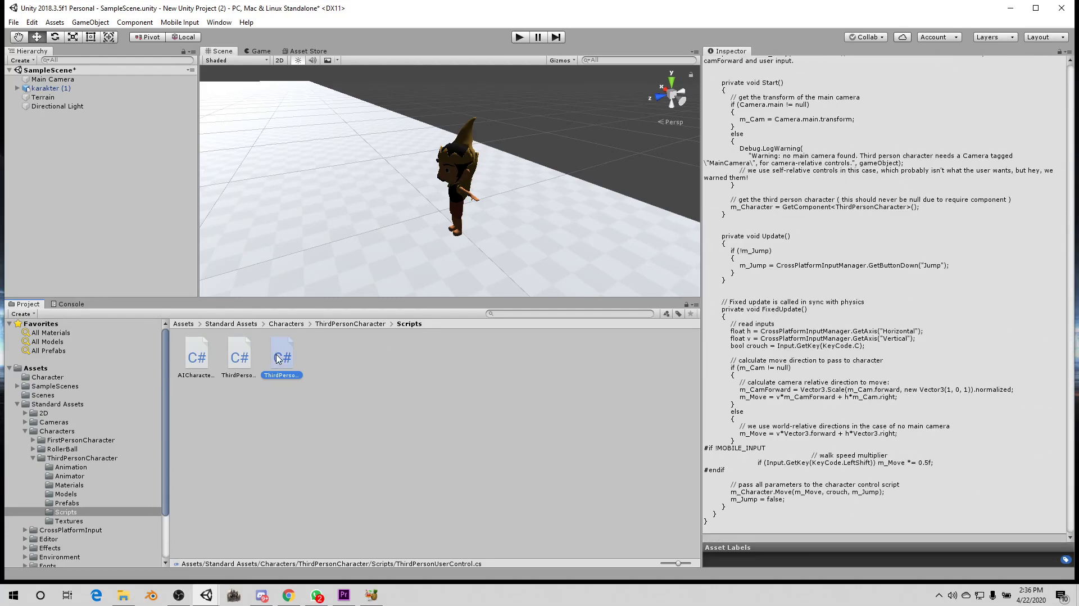
{"action": "left_click", "coordinate": [237, 361]}
Attach ThirdPersonUserControl.cs to karakter (1) and show its capsule collider's edit handles
{"action": "left_click_drag", "start_coordinate": [281, 358], "coordinate": [66, 86]}
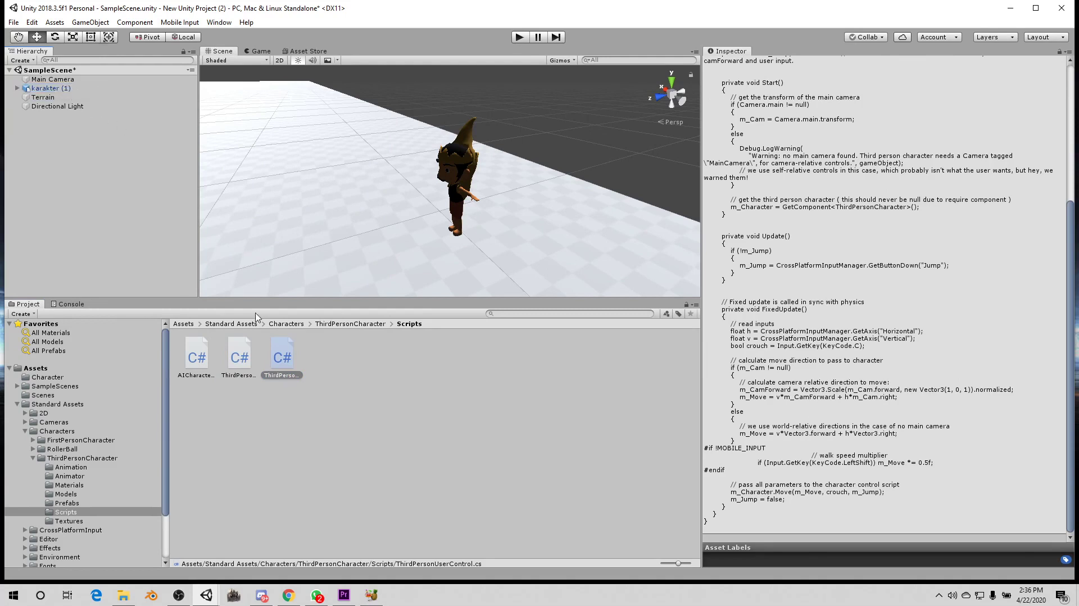
{"action": "mouse_move", "coordinate": [66, 86]}
{"action": "left_mouse_down"}
{"action": "mouse_move", "coordinate": [444, 147]}
{"action": "mouse_move", "coordinate": [468, 171]}
{"action": "left_mouse_up"}
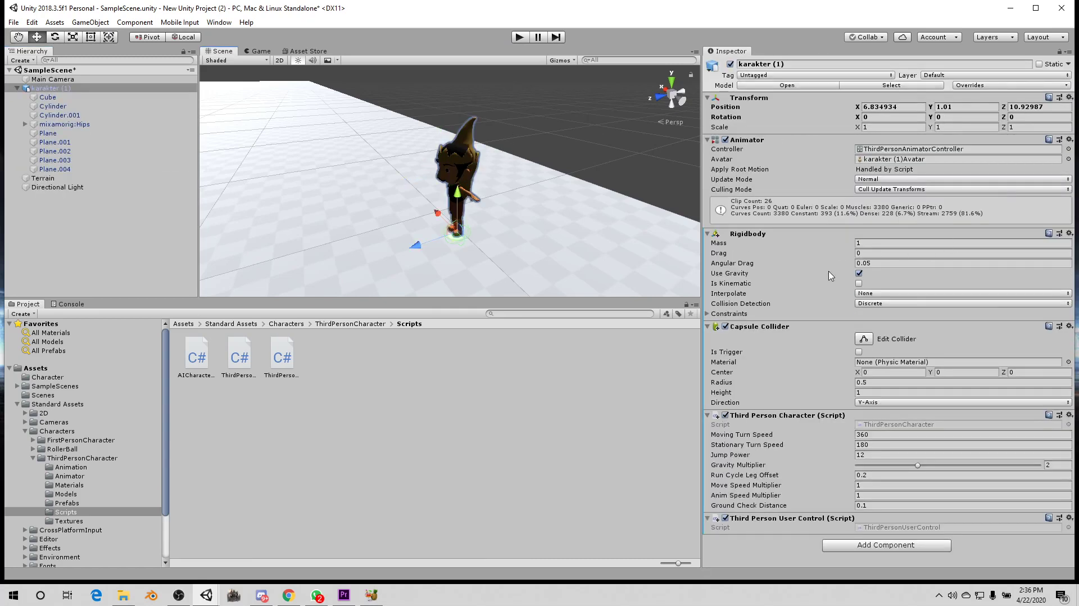
{"action": "left_click", "coordinate": [864, 340]}
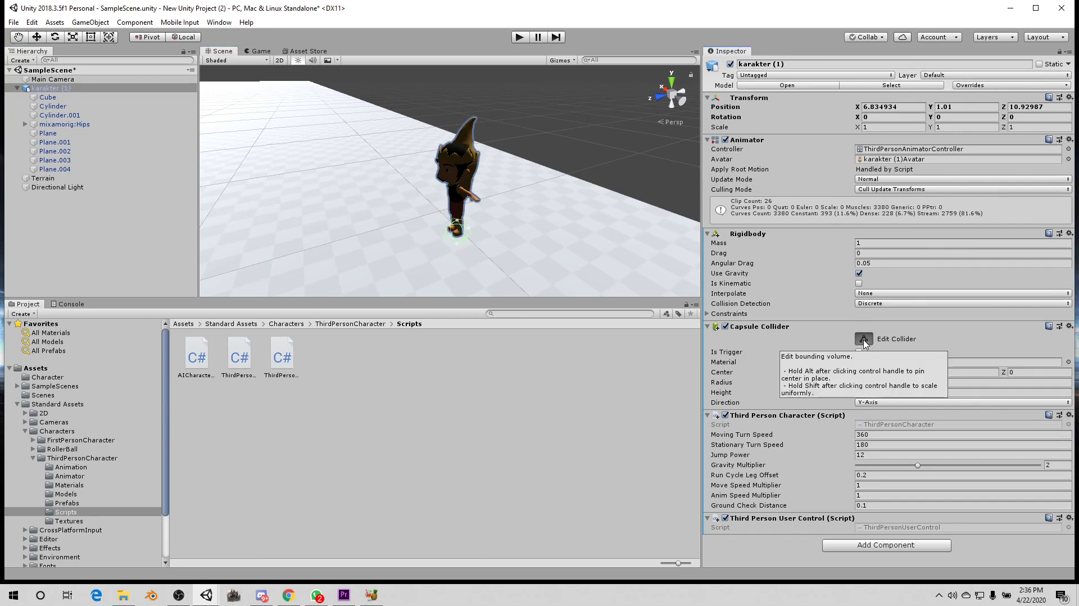
{"action": "middle_click_drag", "start_coordinate": [543, 244], "coordinate": [513, 180]}
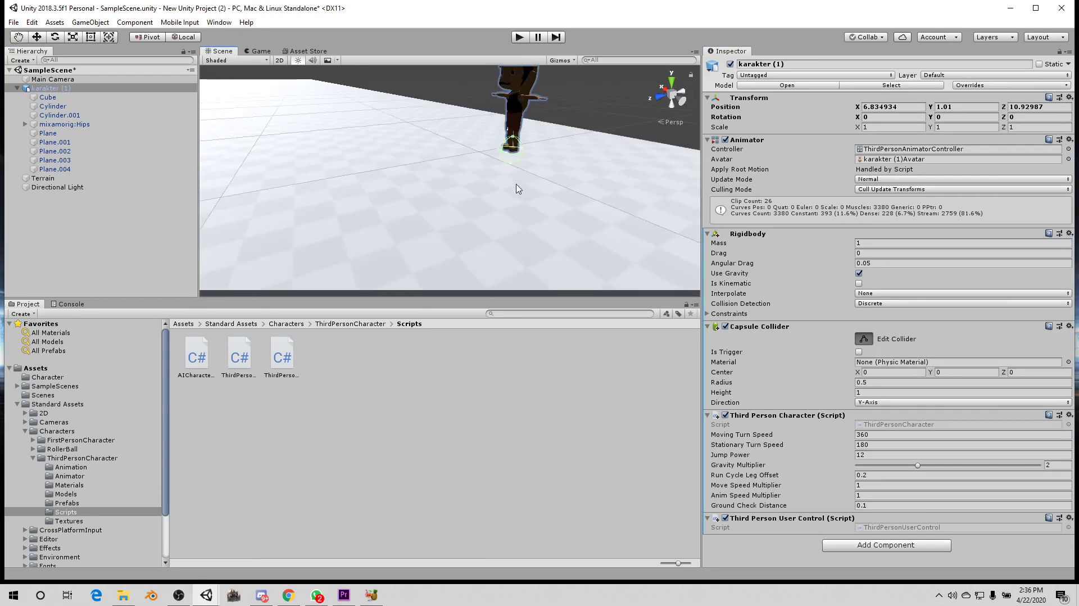
Stretch karakter (1)'s capsule collider taller and widen its radius to about 0.78, then press Play
{"action": "key", "text": "f"}
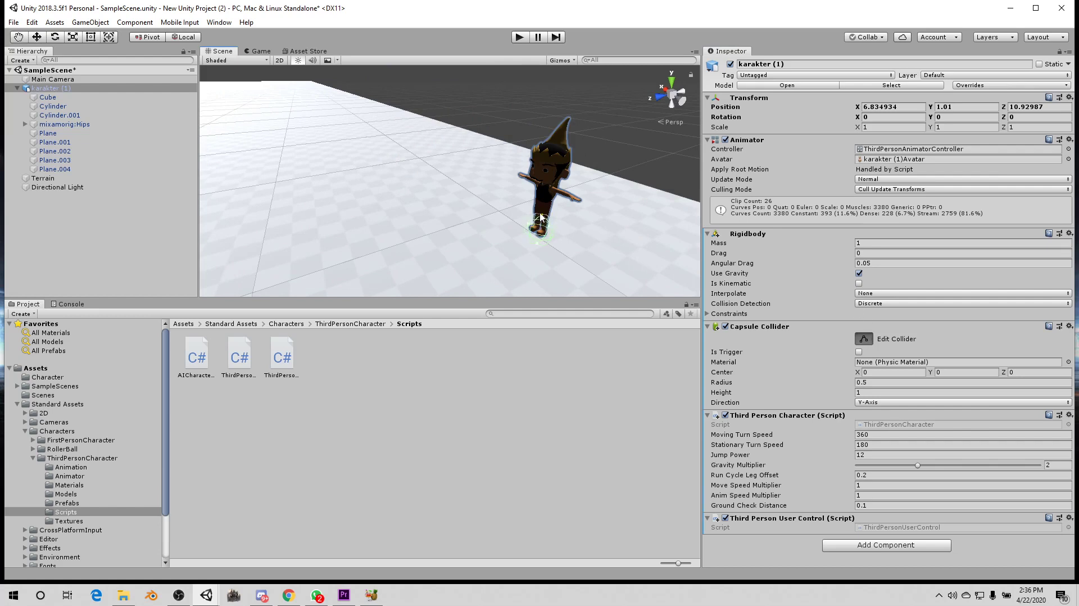
{"action": "left_click_drag", "start_coordinate": [541, 220], "coordinate": [555, 141]}
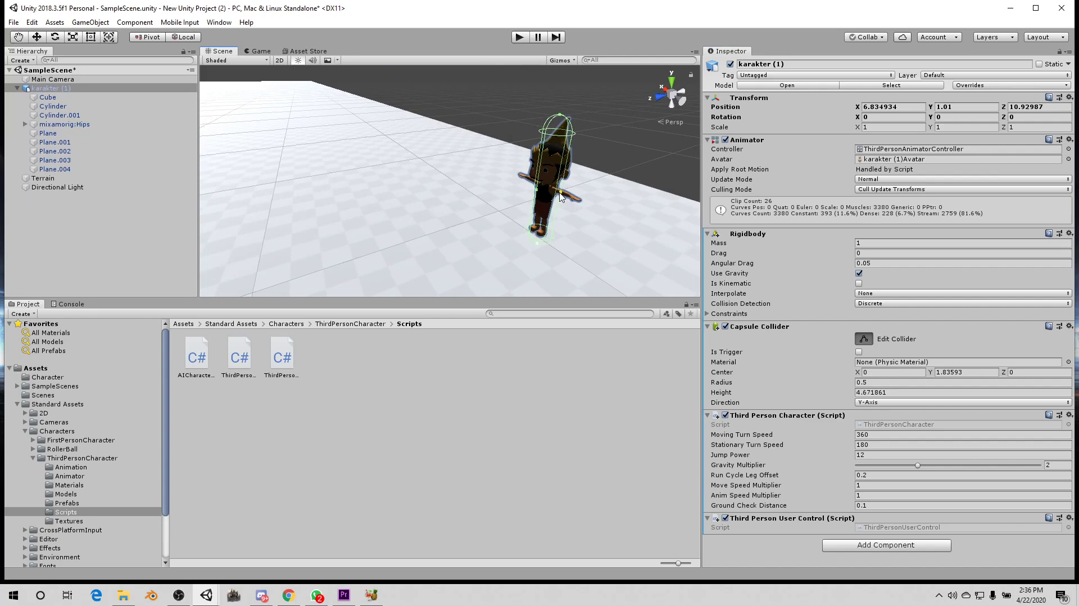
{"action": "mouse_move", "coordinate": [559, 193]}
{"action": "left_mouse_down"}
{"action": "mouse_move", "coordinate": [568, 198]}
{"action": "mouse_move", "coordinate": [522, 209]}
{"action": "left_mouse_up"}
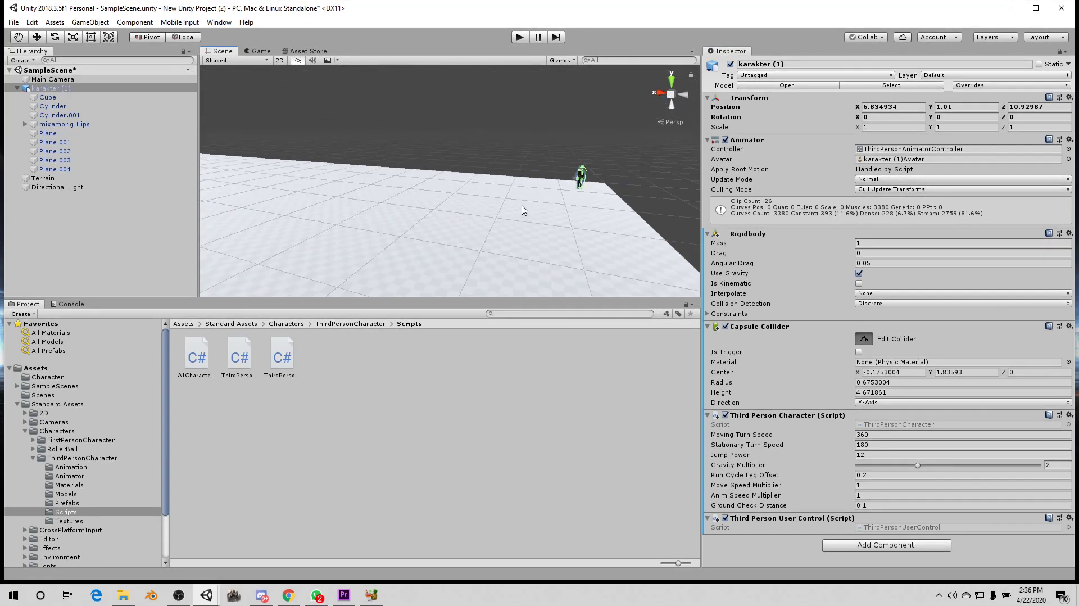
{"action": "mouse_move", "coordinate": [522, 210]}
{"action": "left_mouse_down", "text": "alt"}
{"action": "mouse_move", "coordinate": [512, 189]}
{"action": "mouse_move", "coordinate": [553, 198]}
{"action": "left_mouse_up", "text": "alt"}
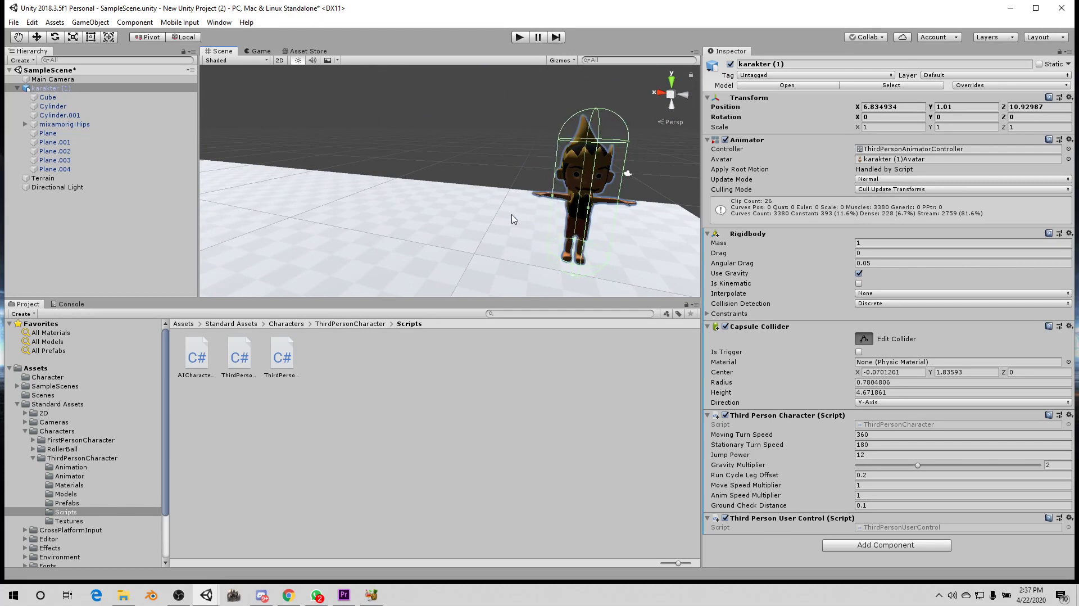
{"action": "left_click", "coordinate": [518, 37]}
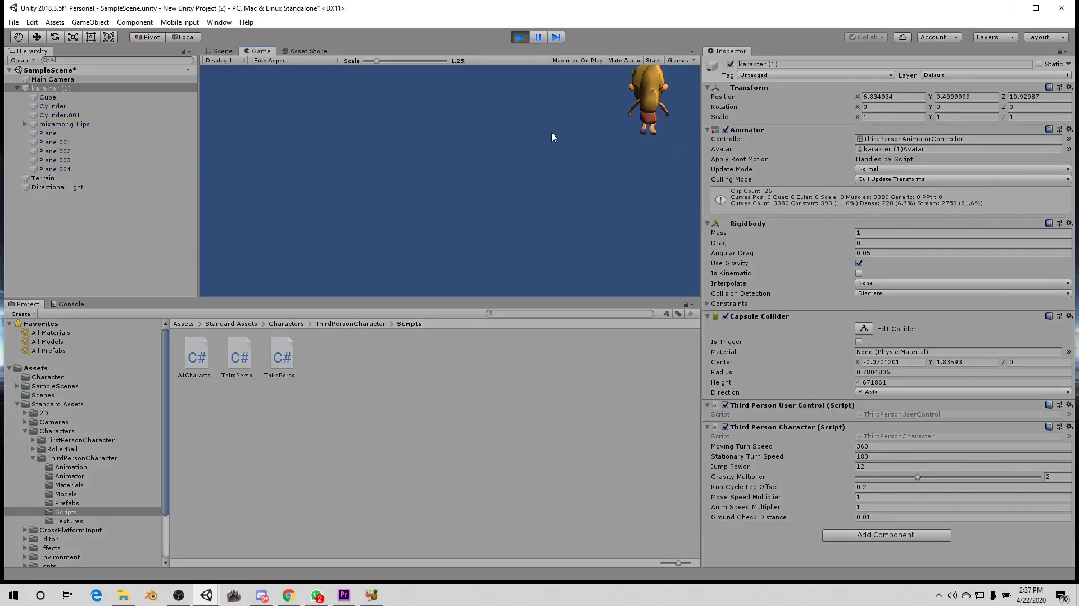
Stop the game and frame the character in the Scene view
{"action": "left_click", "coordinate": [519, 37]}
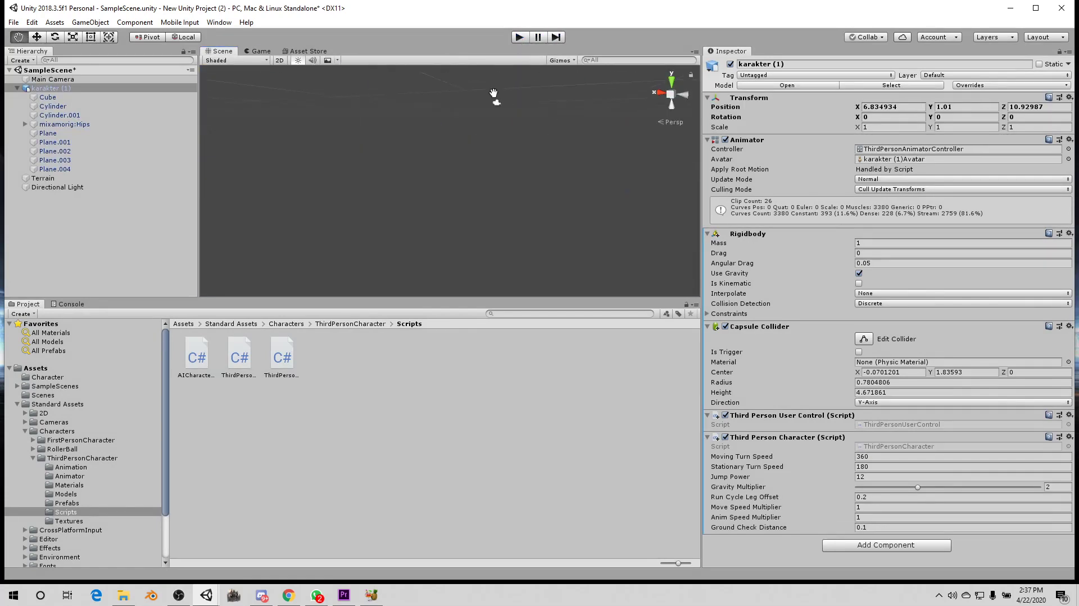
{"action": "mouse_move", "coordinate": [487, 115]}
{"action": "right_mouse_down"}
{"action": "mouse_move", "coordinate": [374, 189]}
{"action": "mouse_move", "coordinate": [379, 155]}
{"action": "right_mouse_up"}
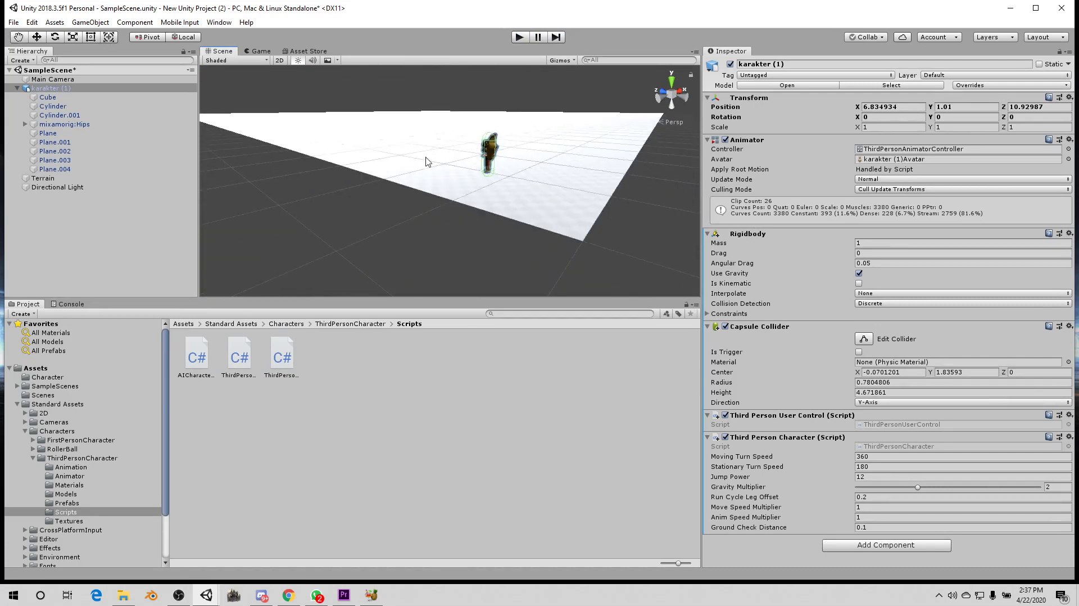
{"action": "key", "text": "f"}
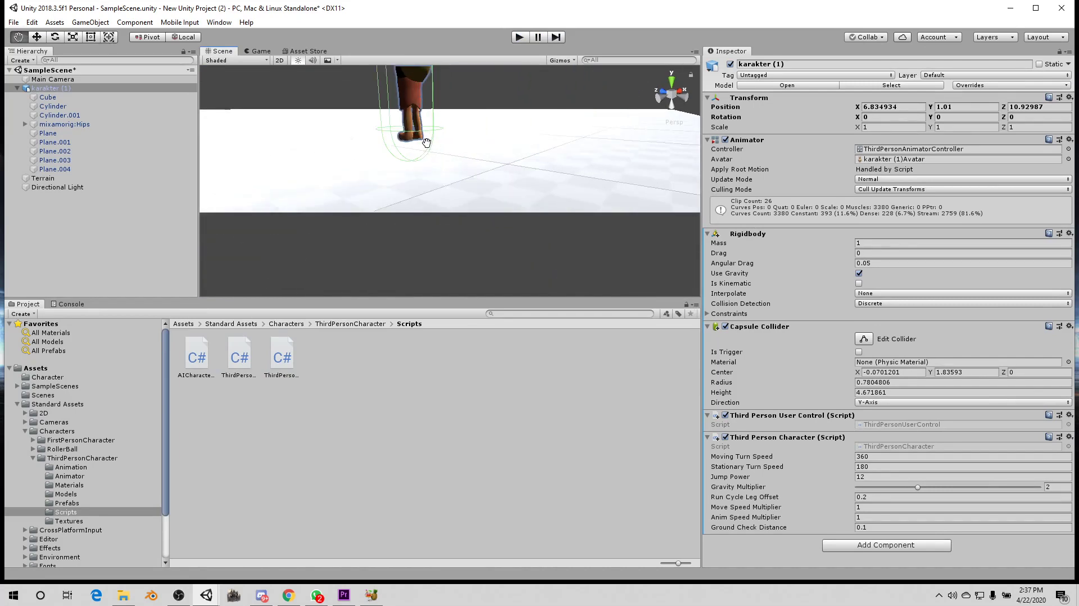
{"action": "scroll", "coordinate": [443, 168], "scroll_direction": "up", "scroll_amount": 3}
{"action": "middle_click_drag", "start_coordinate": [443, 168], "coordinate": [452, 160]}
{"action": "scroll", "coordinate": [461, 205], "scroll_direction": "up", "scroll_amount": 1}
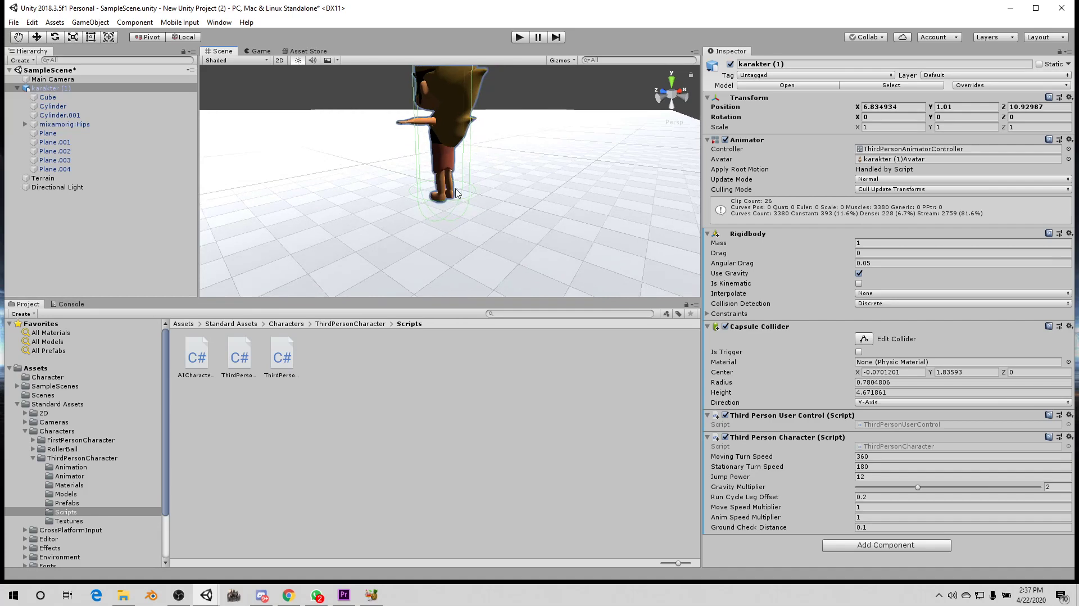
{"action": "scroll", "coordinate": [461, 205], "scroll_direction": "up", "scroll_amount": 1}
{"action": "scroll", "coordinate": [461, 206], "scroll_direction": "up", "scroll_amount": 1}
{"action": "key", "text": "w"}
{"action": "left_click", "coordinate": [461, 205]}
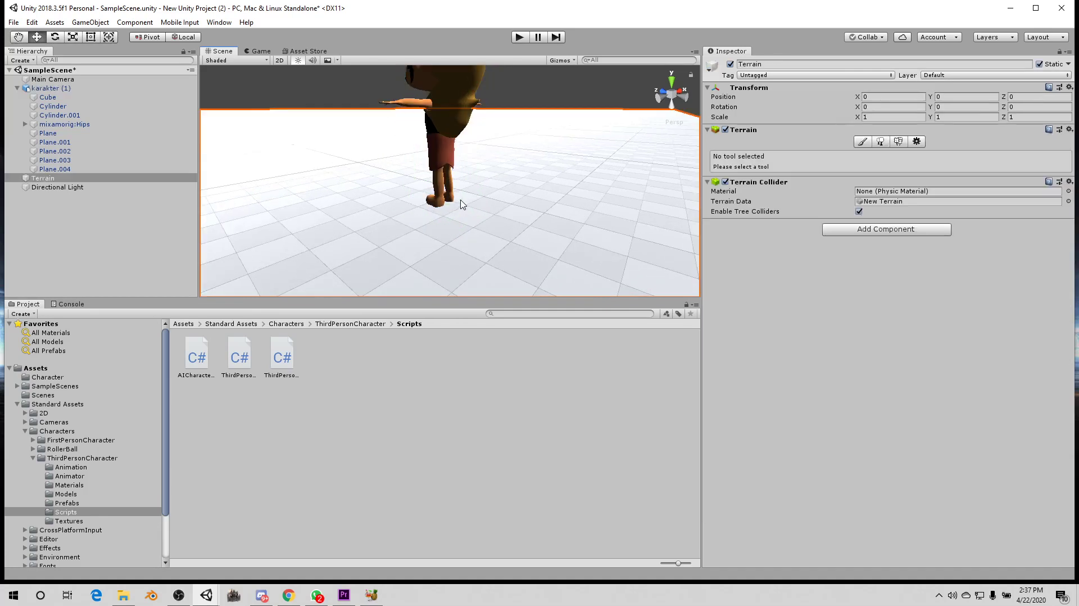
Pull karakter (1)'s collider bottom up to its feet (center Y 2.03, height 4.28) and play
{"action": "left_click", "coordinate": [55, 90]}
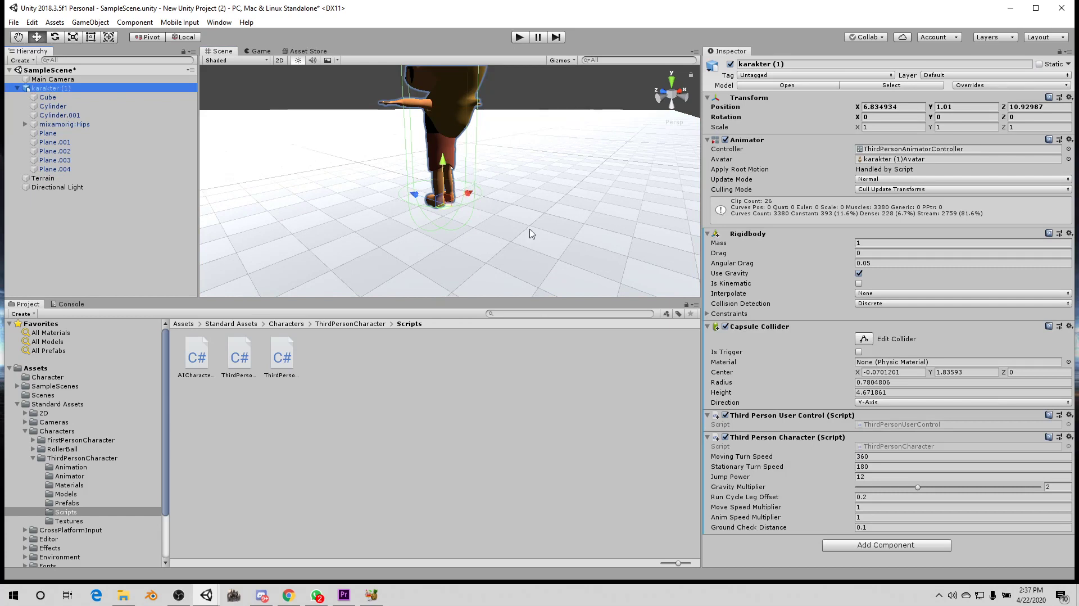
{"action": "left_click", "coordinate": [864, 340]}
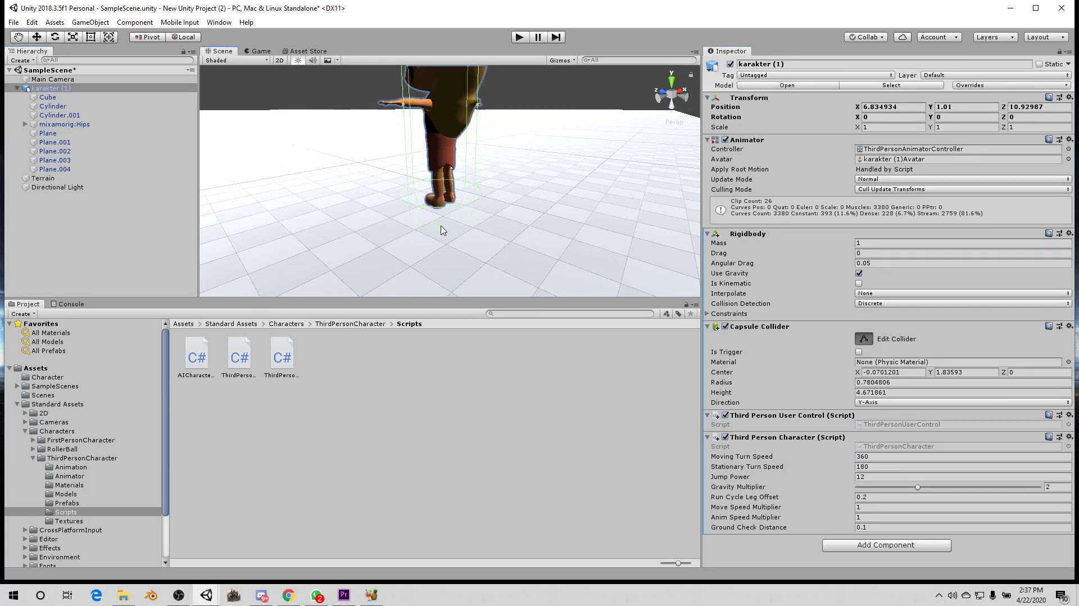
{"action": "left_click_drag", "start_coordinate": [441, 230], "coordinate": [444, 213]}
{"action": "left_click", "coordinate": [520, 37]}
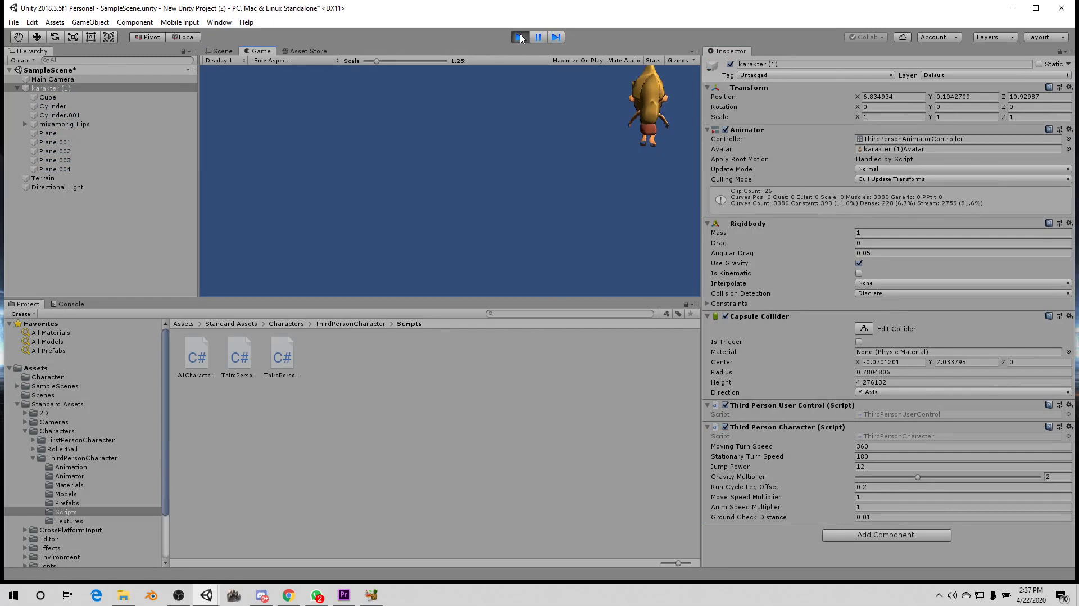
Stop the game, reframe the view, and reselect karakter (1)
{"action": "left_click", "coordinate": [520, 37]}
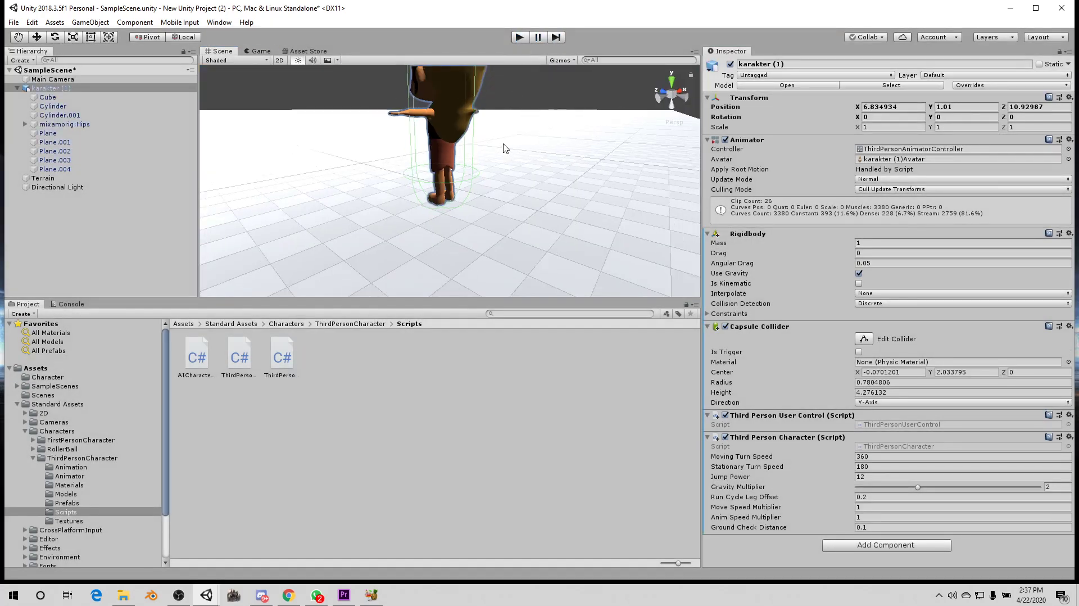
{"action": "mouse_move", "coordinate": [482, 163]}
{"action": "right_mouse_down"}
{"action": "mouse_move", "coordinate": [465, 149]}
{"action": "mouse_move", "coordinate": [490, 163]}
{"action": "mouse_move", "coordinate": [454, 122]}
{"action": "mouse_move", "coordinate": [449, 142]}
{"action": "right_mouse_up"}
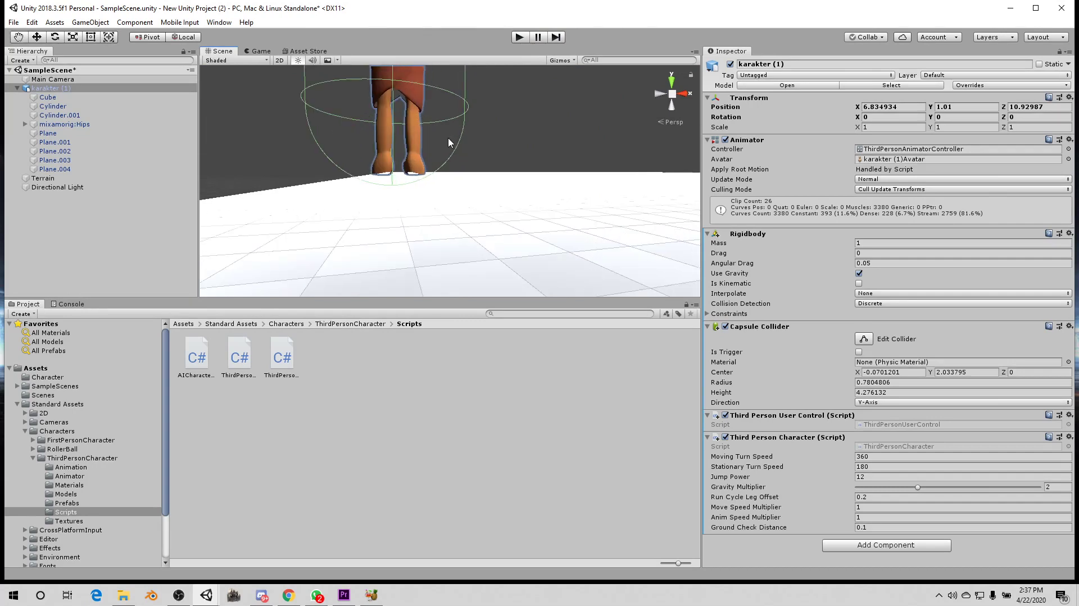
{"action": "scroll", "coordinate": [449, 142], "scroll_direction": "down", "scroll_amount": 2}
{"action": "middle_click_drag", "start_coordinate": [449, 142], "coordinate": [417, 155]}
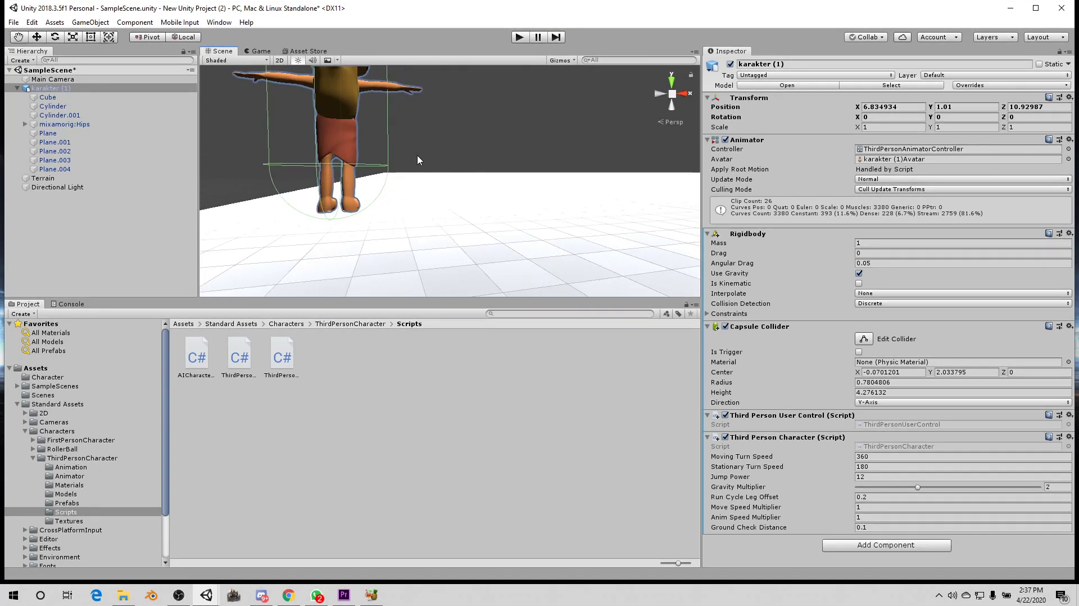
{"action": "right_click_drag", "start_coordinate": [417, 155], "coordinate": [422, 145]}
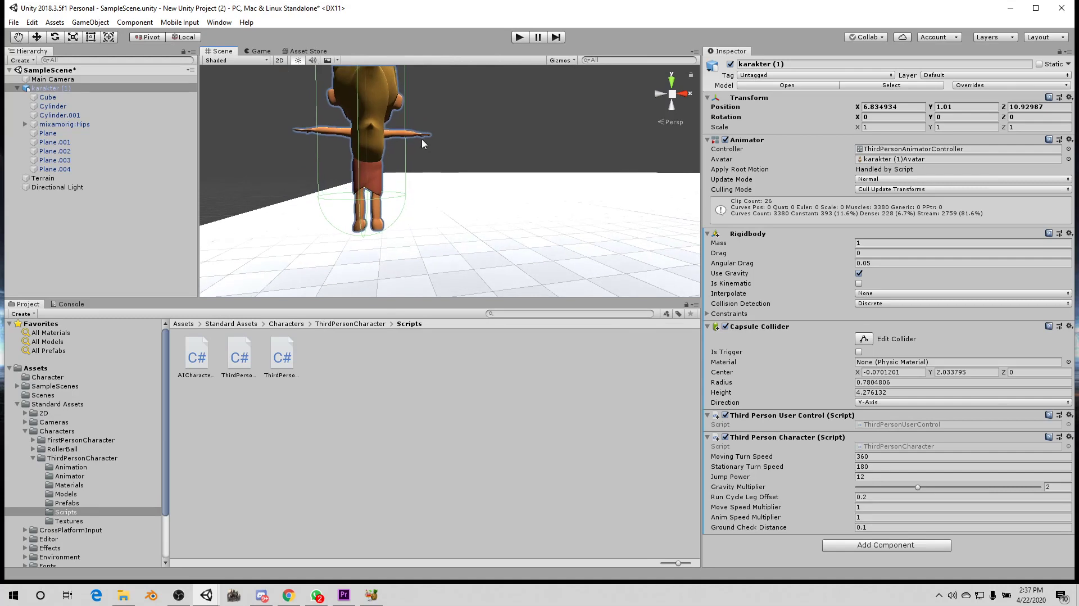
{"action": "left_click", "coordinate": [406, 129]}
{"action": "left_click", "coordinate": [368, 145]}
Nudge the character along X, widen the collider radius to 0.827, and play
{"action": "left_click_drag", "start_coordinate": [411, 232], "coordinate": [409, 232]}
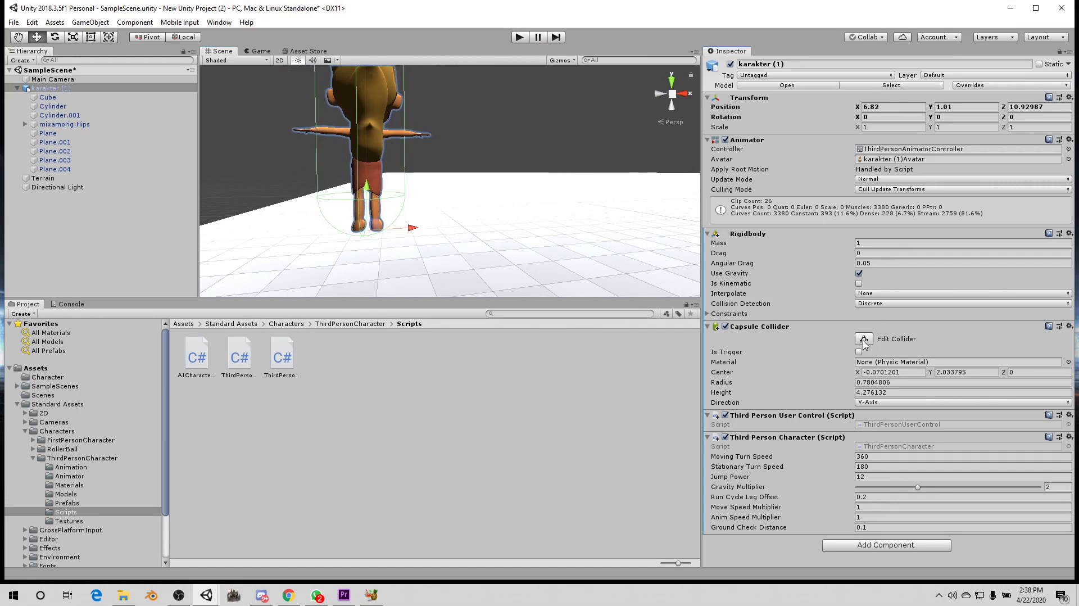
{"action": "left_click", "coordinate": [865, 339]}
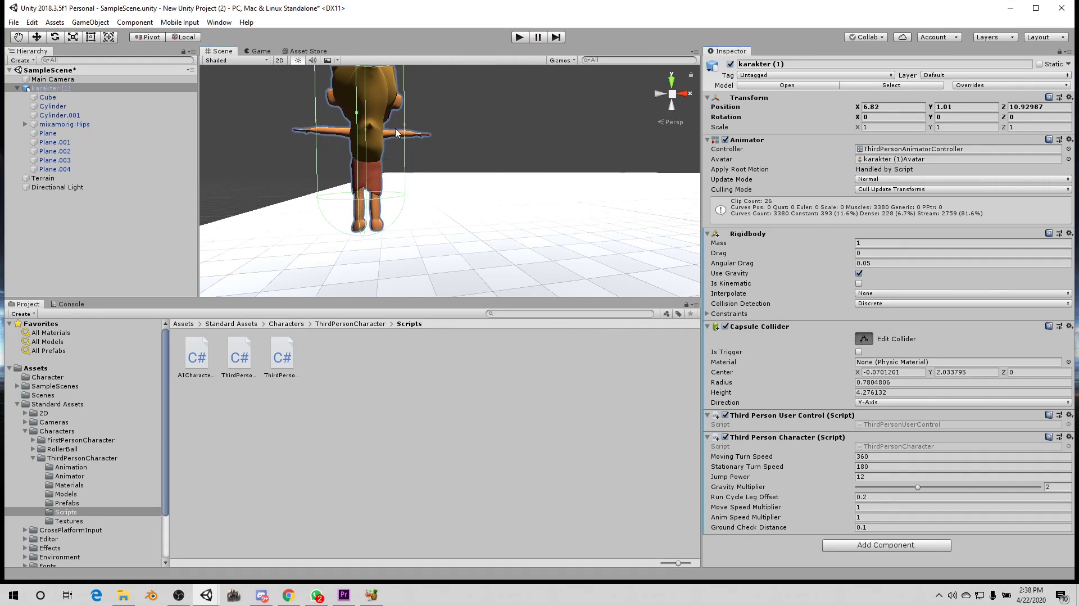
{"action": "left_click_drag", "start_coordinate": [405, 127], "coordinate": [409, 129]}
{"action": "left_click", "coordinate": [520, 37]}
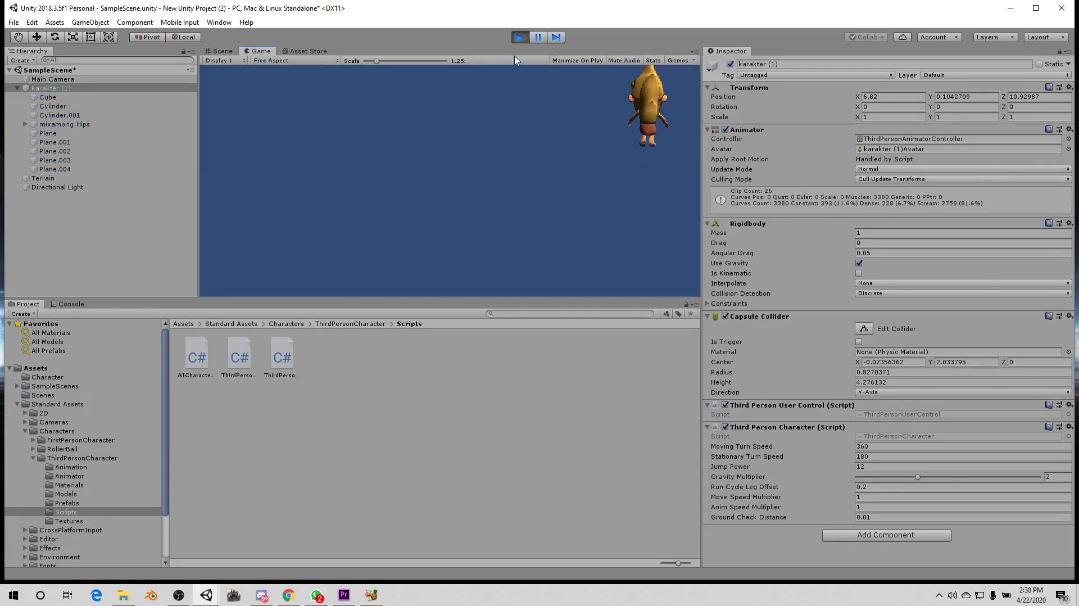
Stop the game, bring the character back into view, and select karakter (1)
{"action": "left_click", "coordinate": [515, 41]}
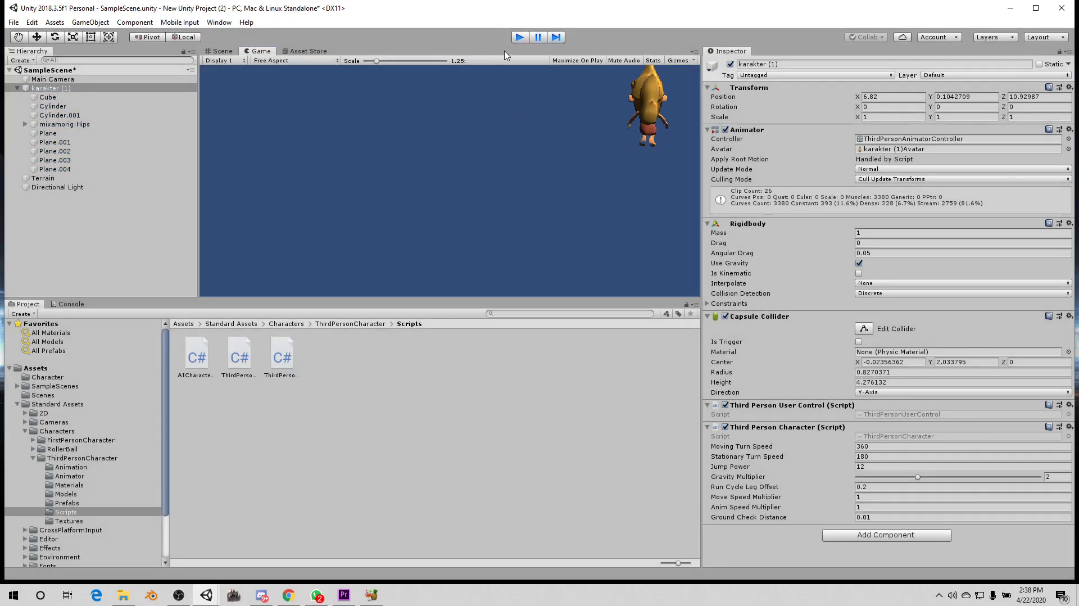
{"action": "middle_click_drag", "start_coordinate": [546, 136], "coordinate": [392, 226]}
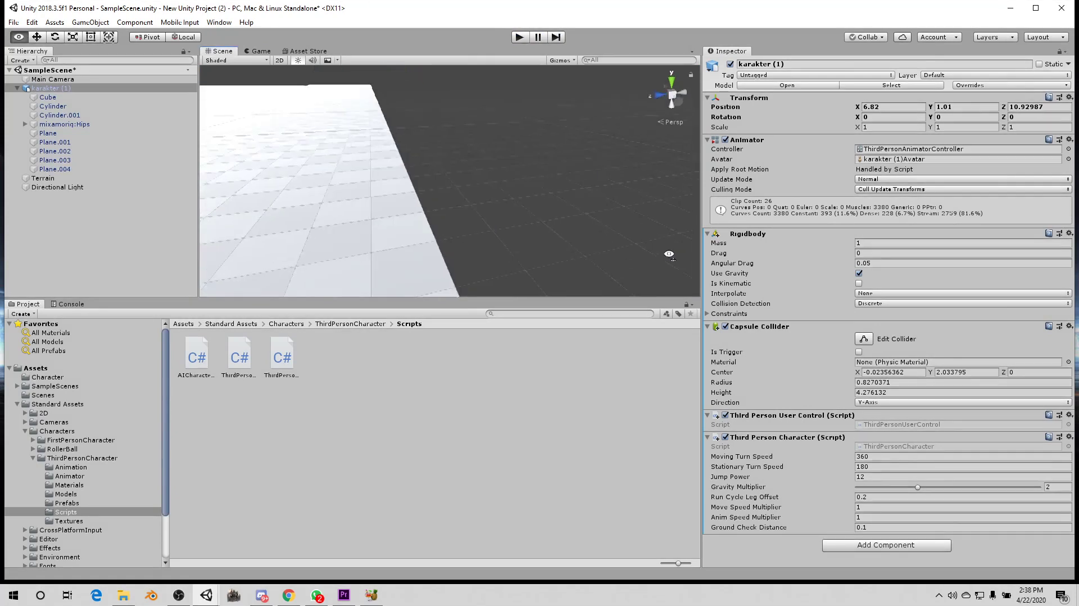
{"action": "mouse_move", "coordinate": [391, 226]}
{"action": "left_mouse_down", "text": "alt"}
{"action": "mouse_move", "coordinate": [534, 176]}
{"action": "mouse_move", "coordinate": [409, 193]}
{"action": "left_mouse_up", "text": "alt"}
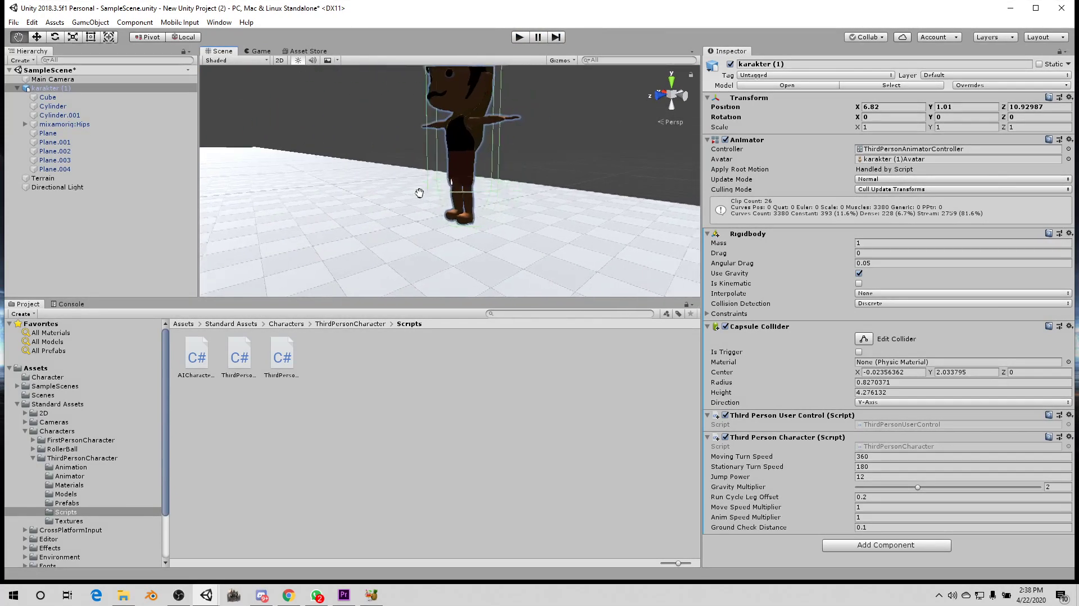
{"action": "scroll", "coordinate": [409, 193], "scroll_direction": "up", "scroll_amount": 2}
{"action": "scroll", "coordinate": [410, 192], "scroll_direction": "up", "scroll_amount": 2}
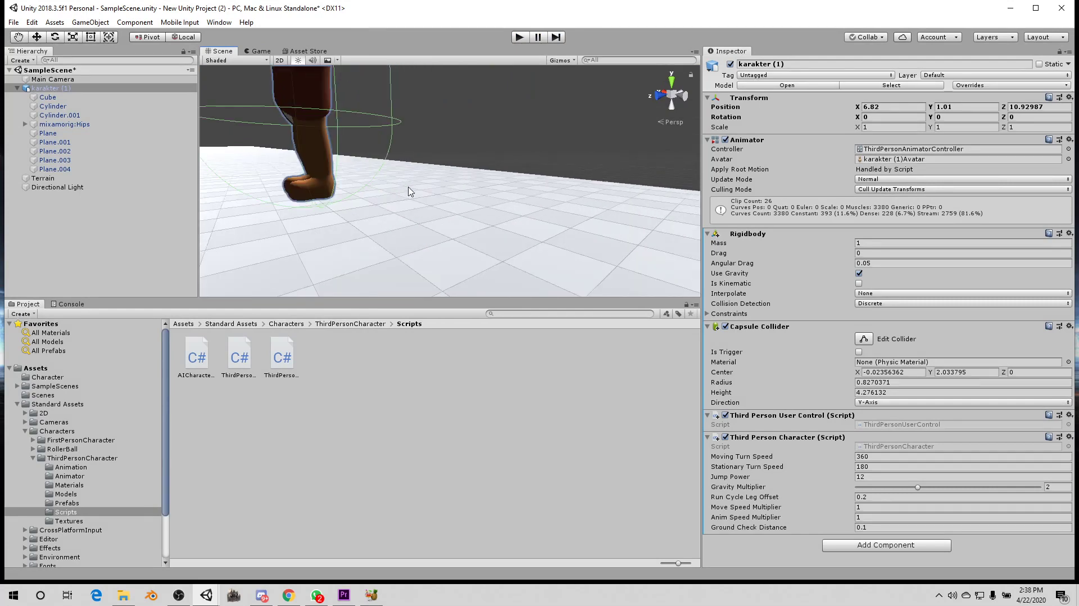
{"action": "scroll", "coordinate": [409, 192], "scroll_direction": "down", "scroll_amount": 2}
{"action": "mouse_move", "coordinate": [361, 205]}
{"action": "middle_mouse_down"}
{"action": "mouse_move", "coordinate": [424, 218]}
{"action": "mouse_move", "coordinate": [404, 217]}
{"action": "middle_mouse_up"}
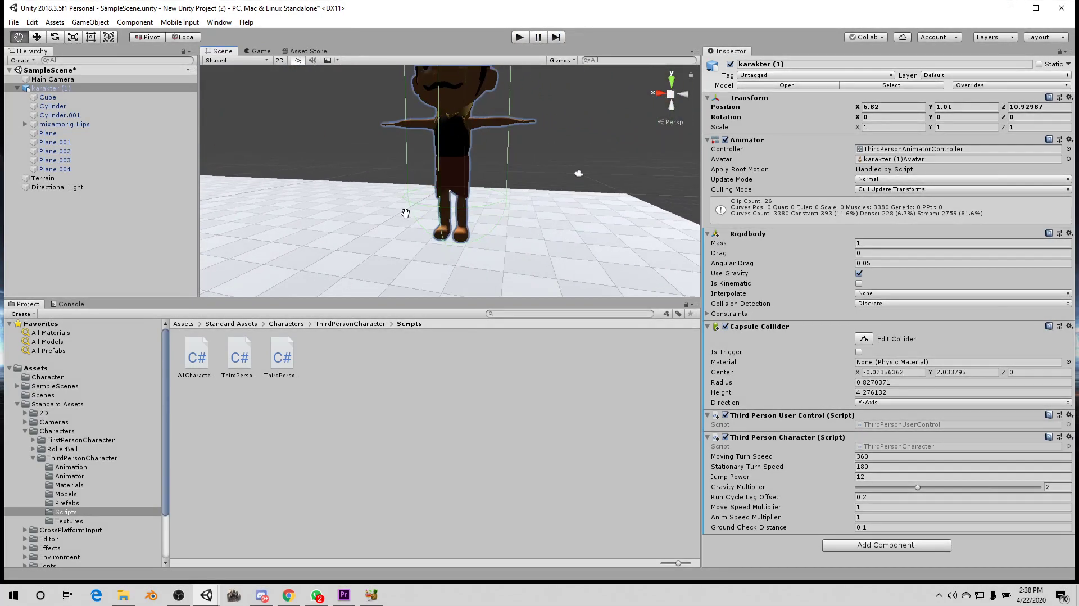
{"action": "left_click", "coordinate": [451, 140]}
{"action": "key", "text": "w"}
{"action": "key", "text": "f"}
{"action": "left_click", "coordinate": [463, 118]}
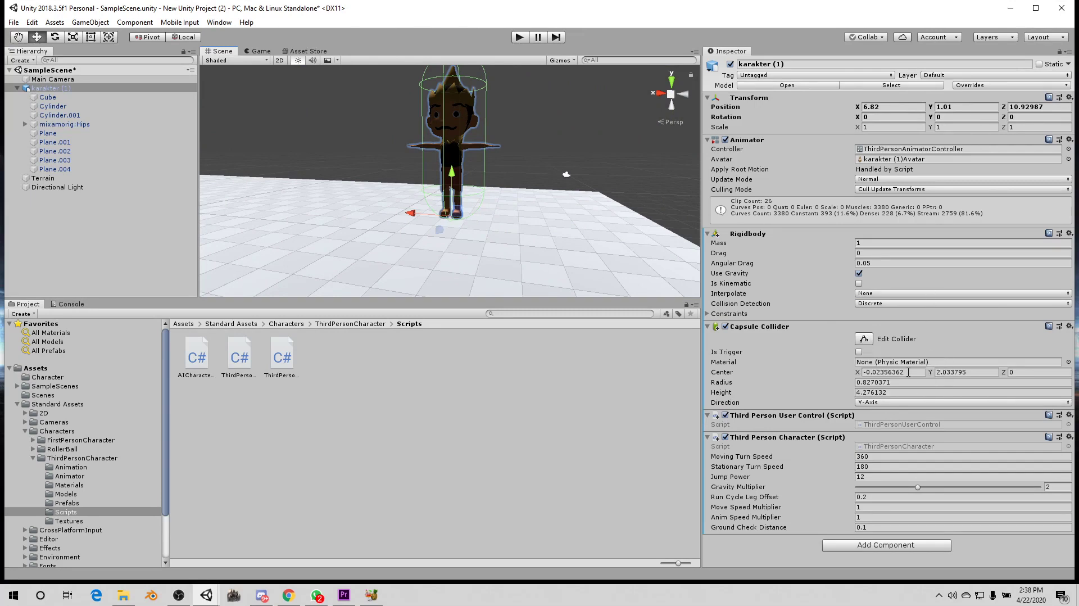
Set the Capsule Collider Height to 3.87 and play the game
{"action": "left_click", "coordinate": [858, 393]}
{"action": "type", "text": "1.11"}
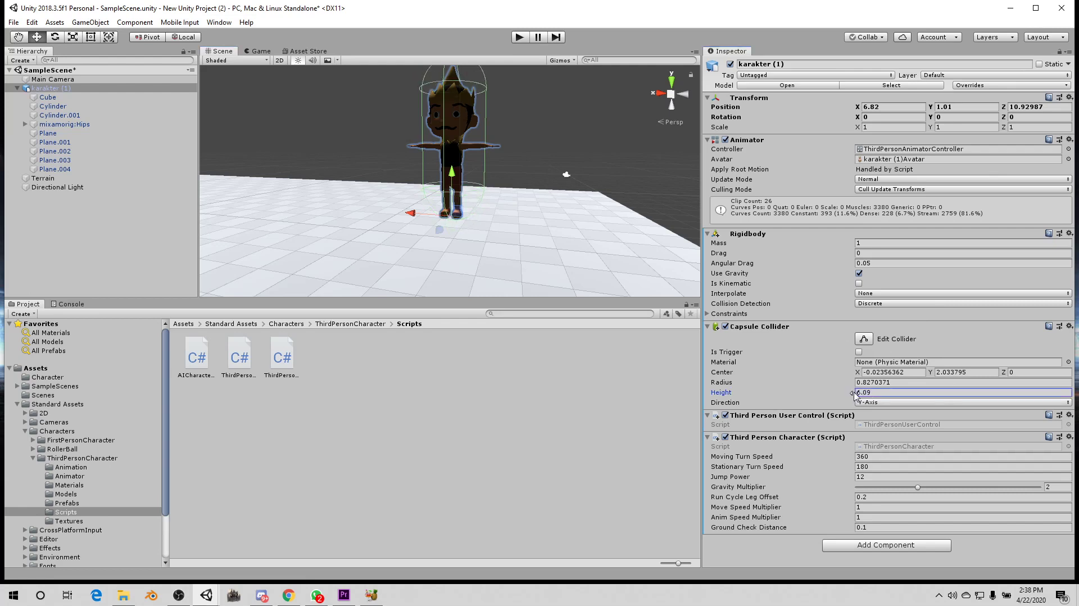
{"action": "left_click_drag", "start_coordinate": [856, 395], "coordinate": [852, 397]}
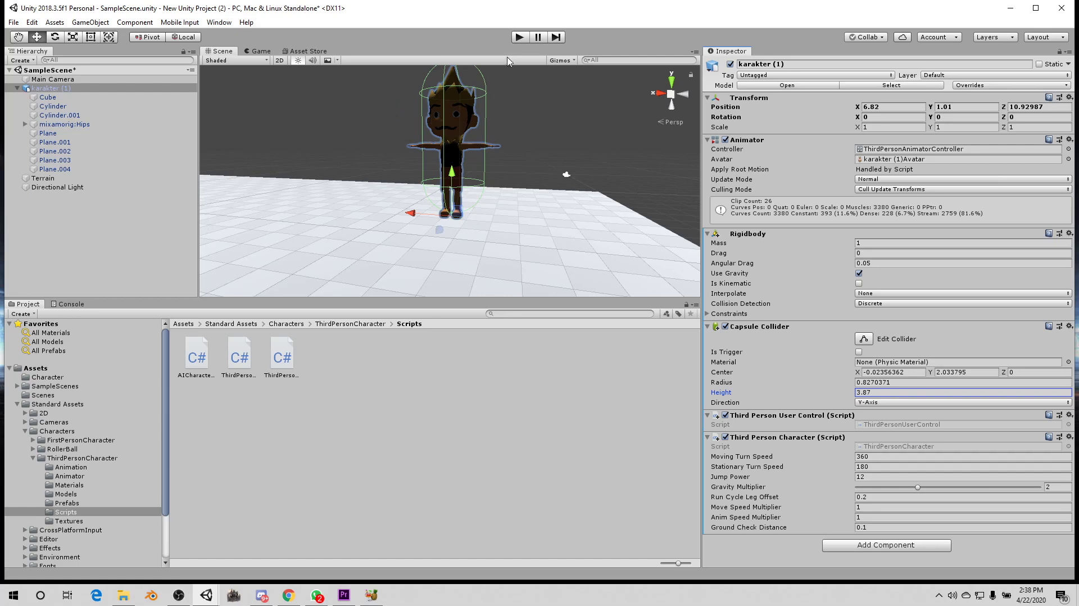
{"action": "left_click", "coordinate": [516, 37]}
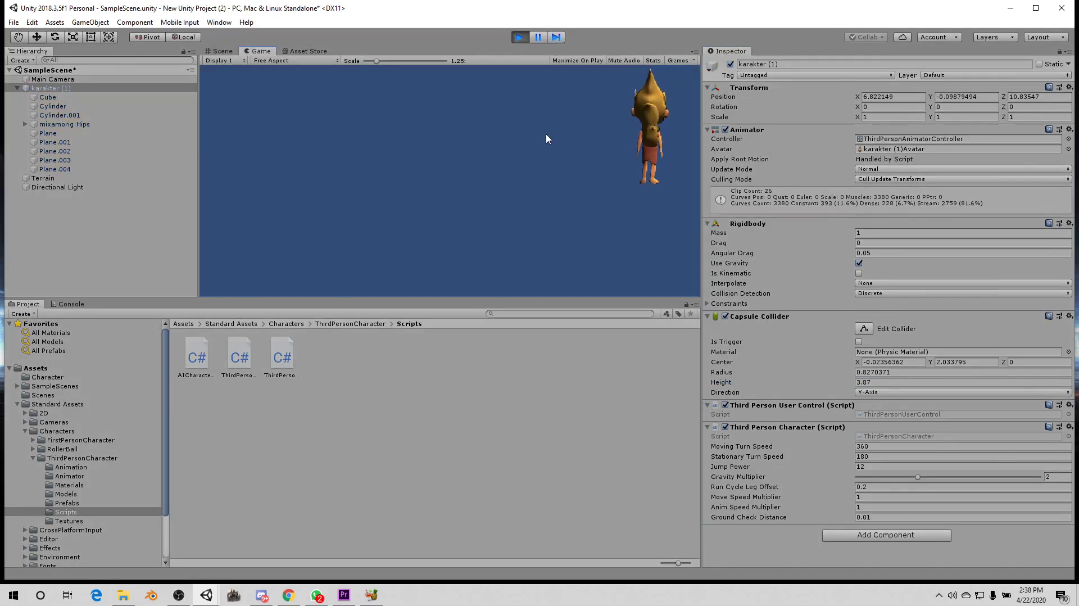
Stop the game, raise the capsule collider Height to 4.03, and play again
{"action": "left_click", "coordinate": [518, 37]}
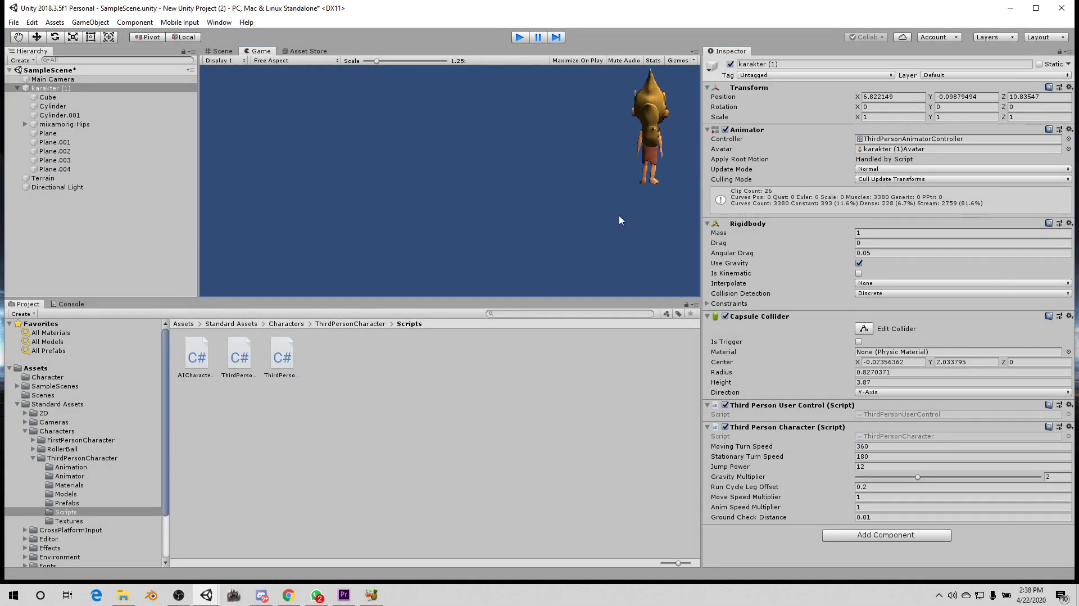
{"action": "scroll", "coordinate": [613, 201], "scroll_direction": "up", "scroll_amount": 3}
{"action": "middle_click_drag", "start_coordinate": [613, 201], "coordinate": [542, 173]}
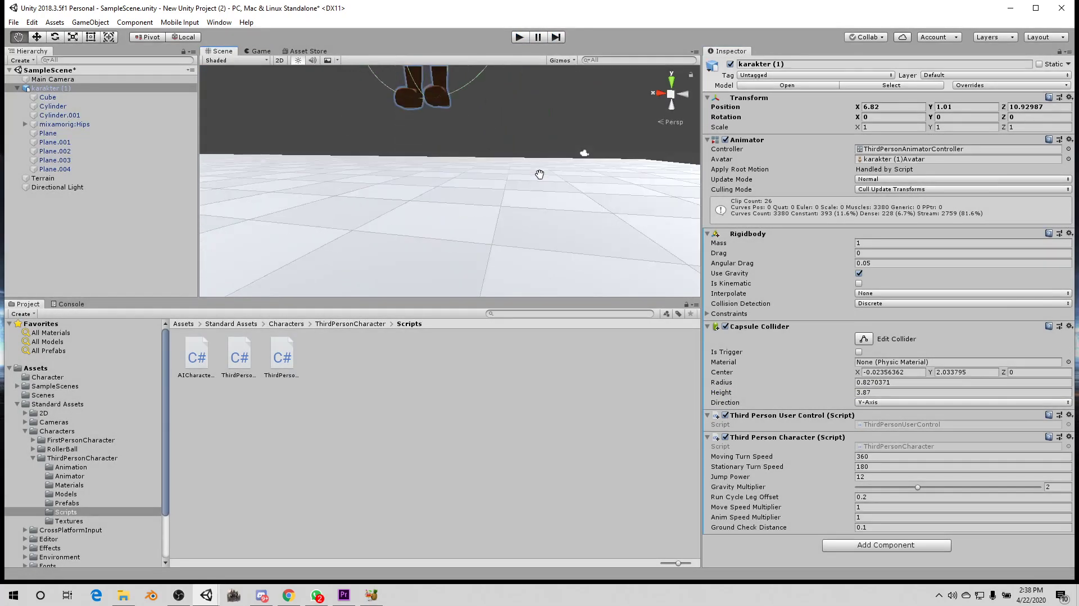
{"action": "middle_click_drag", "start_coordinate": [477, 161], "coordinate": [464, 172]}
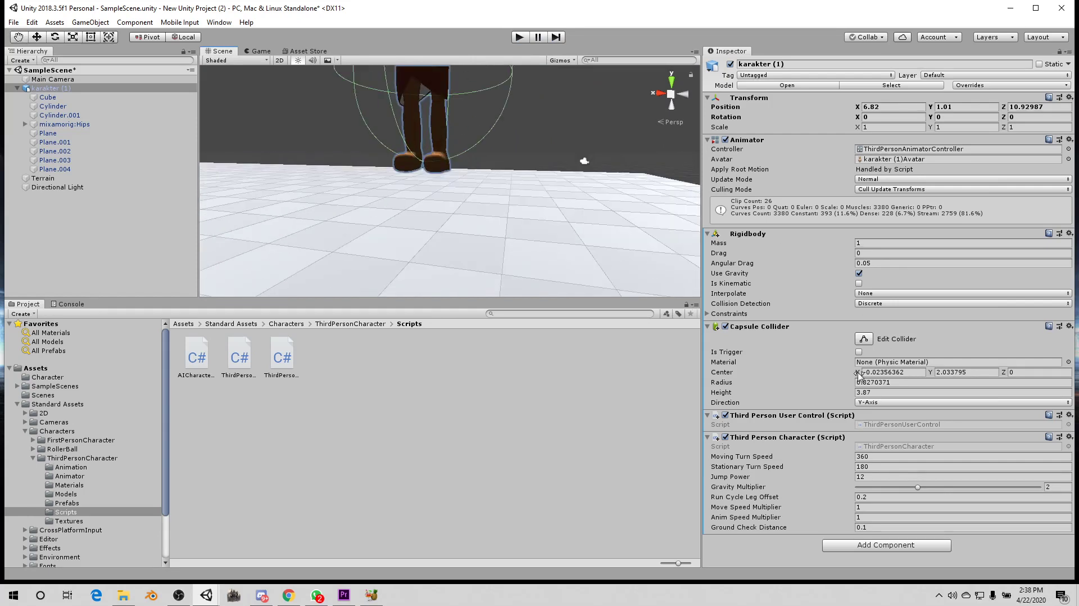
{"action": "left_click_drag", "start_coordinate": [860, 375], "coordinate": [863, 375]}
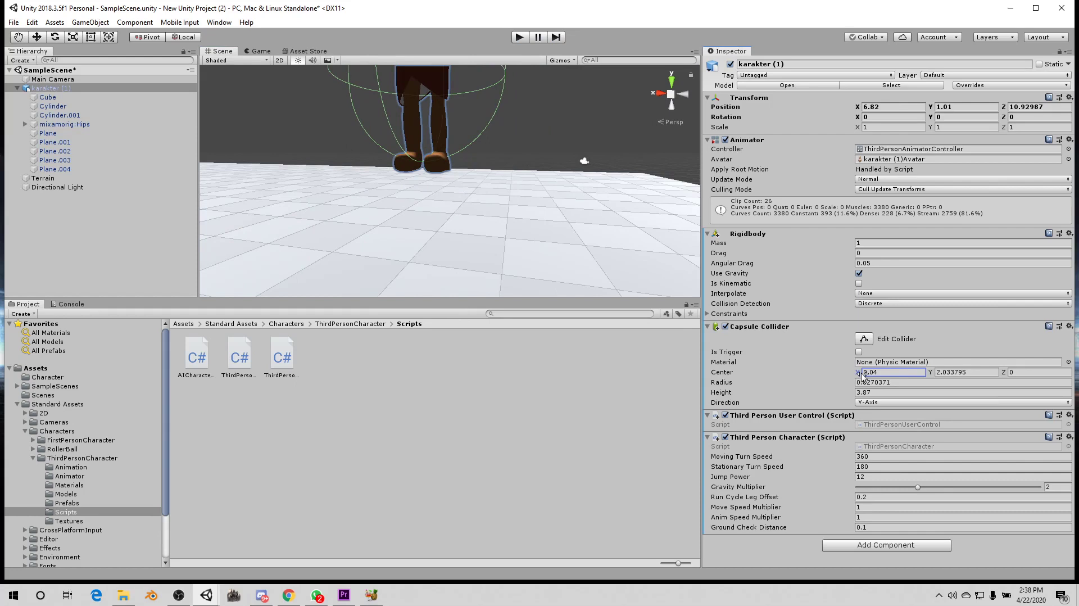
{"action": "key", "text": "ctrl+z"}
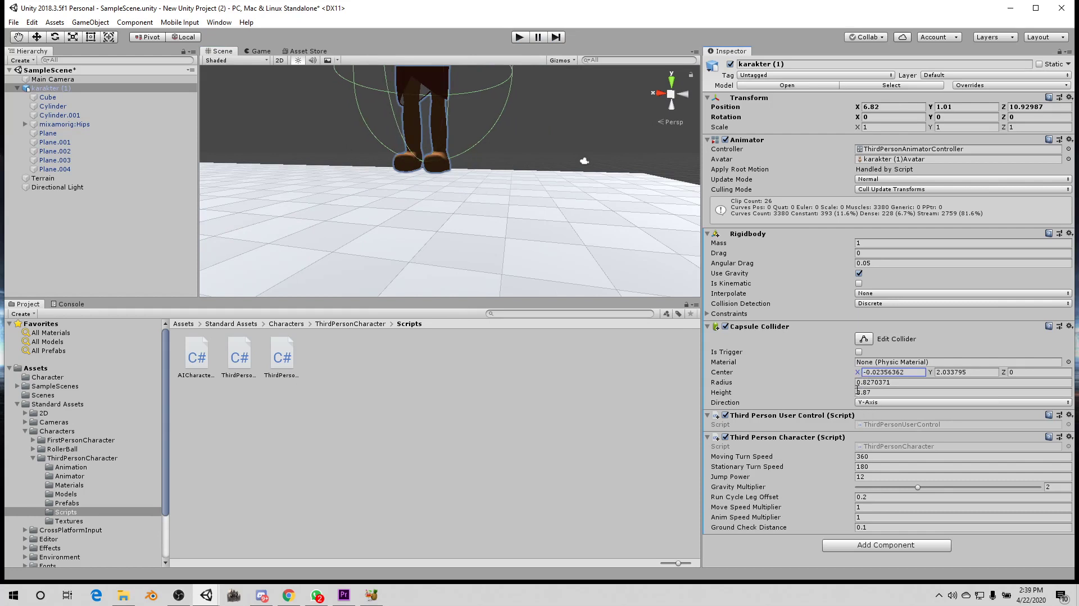
{"action": "left_click_drag", "start_coordinate": [856, 393], "coordinate": [861, 396]}
{"action": "scroll", "coordinate": [466, 237], "scroll_direction": "down", "scroll_amount": 5}
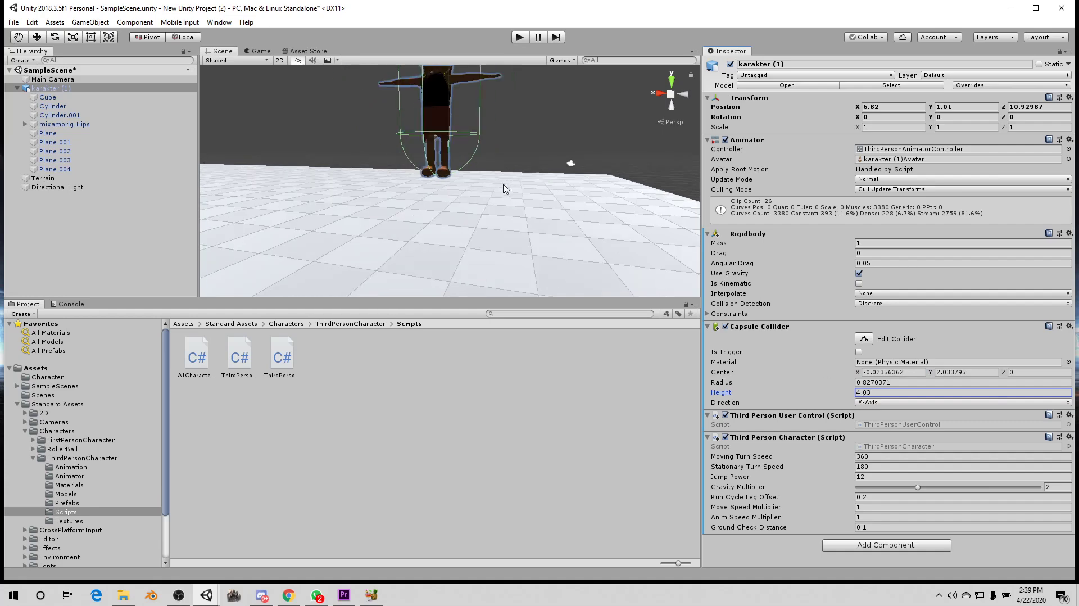
{"action": "middle_click_drag", "start_coordinate": [482, 185], "coordinate": [457, 193]}
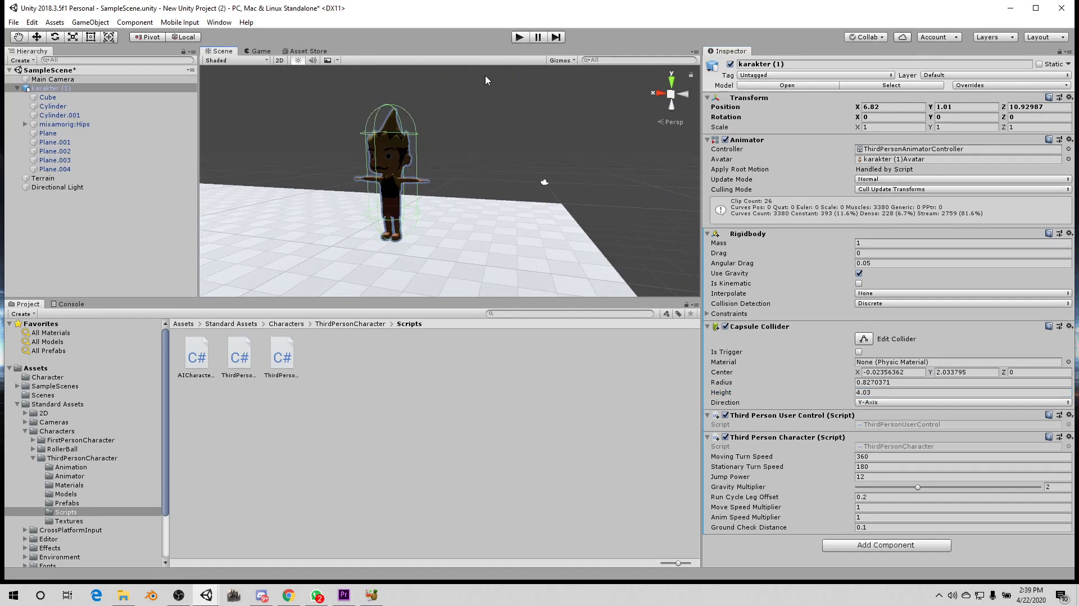
{"action": "left_click", "coordinate": [519, 37]}
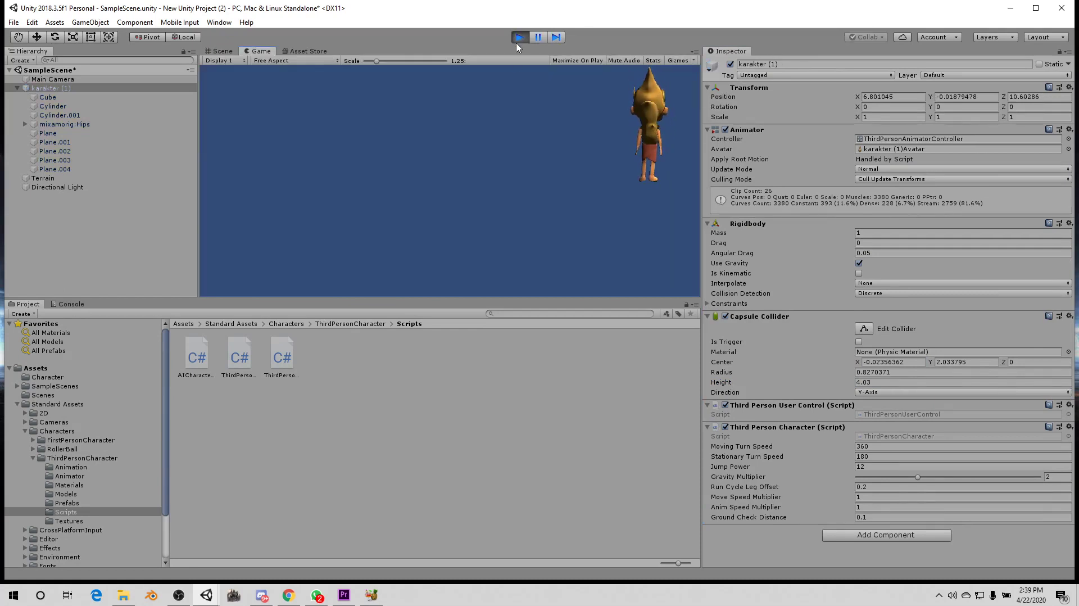
Walk the character left, toward the camera, away, and back with A, S and W
{"action": "key", "text": "a"}
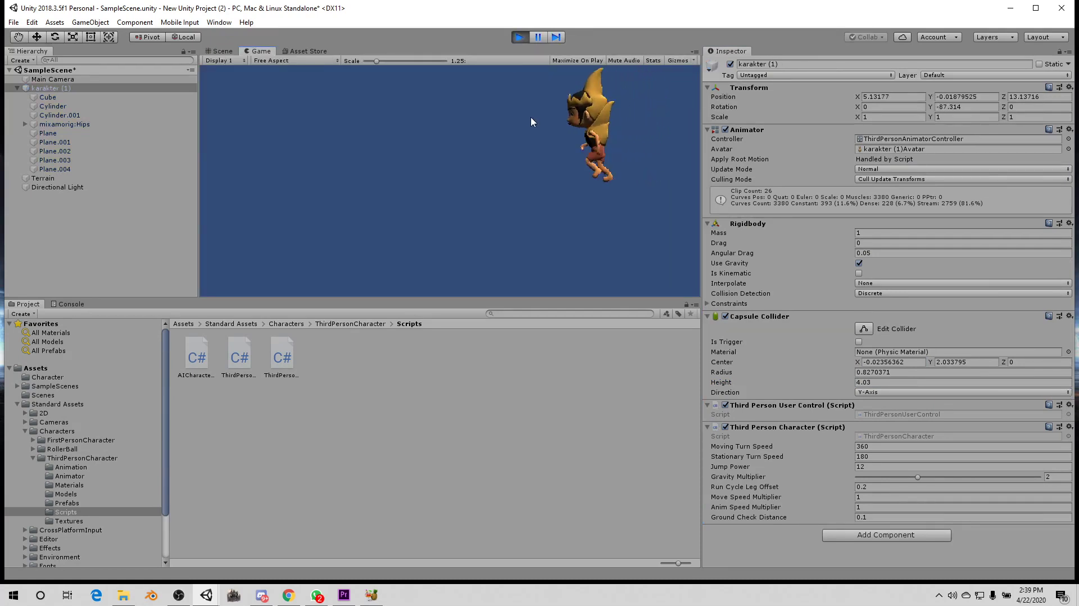
{"action": "key", "text": "s"}
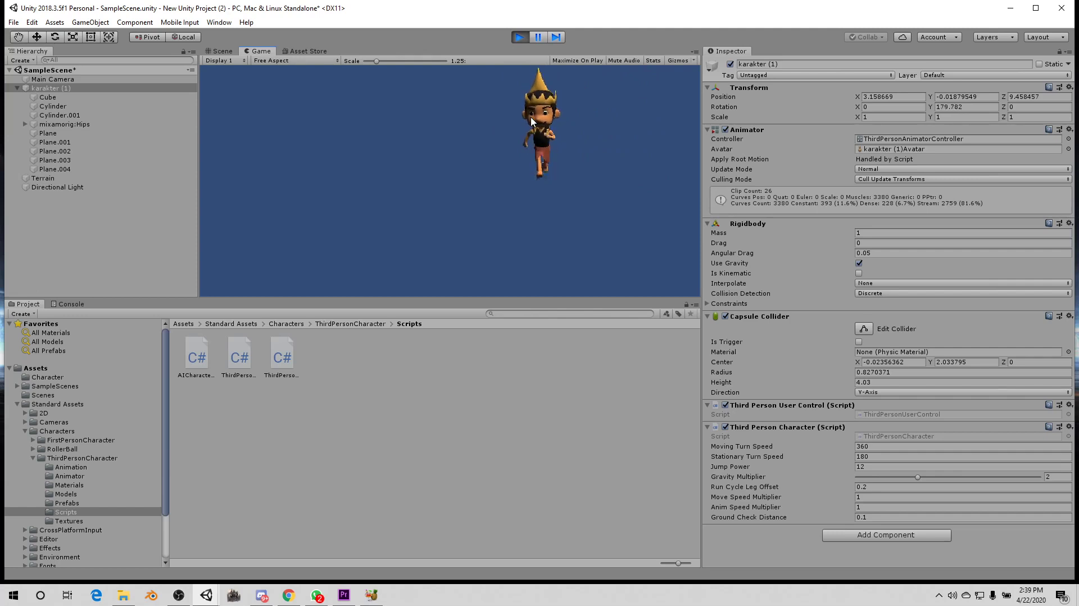
{"action": "key", "text": "w"}
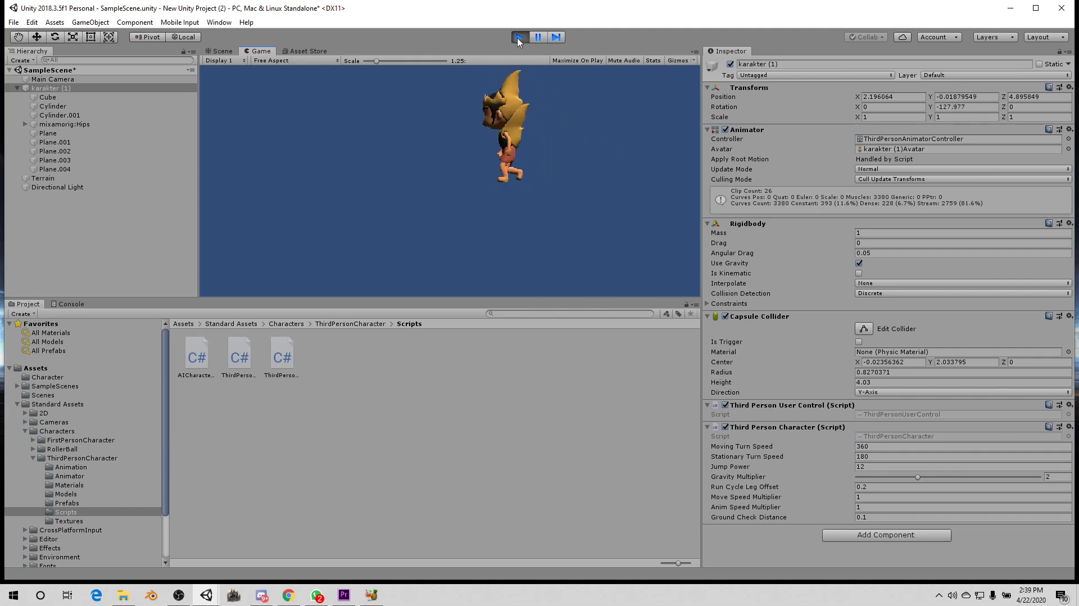
{"action": "key", "text": "s"}
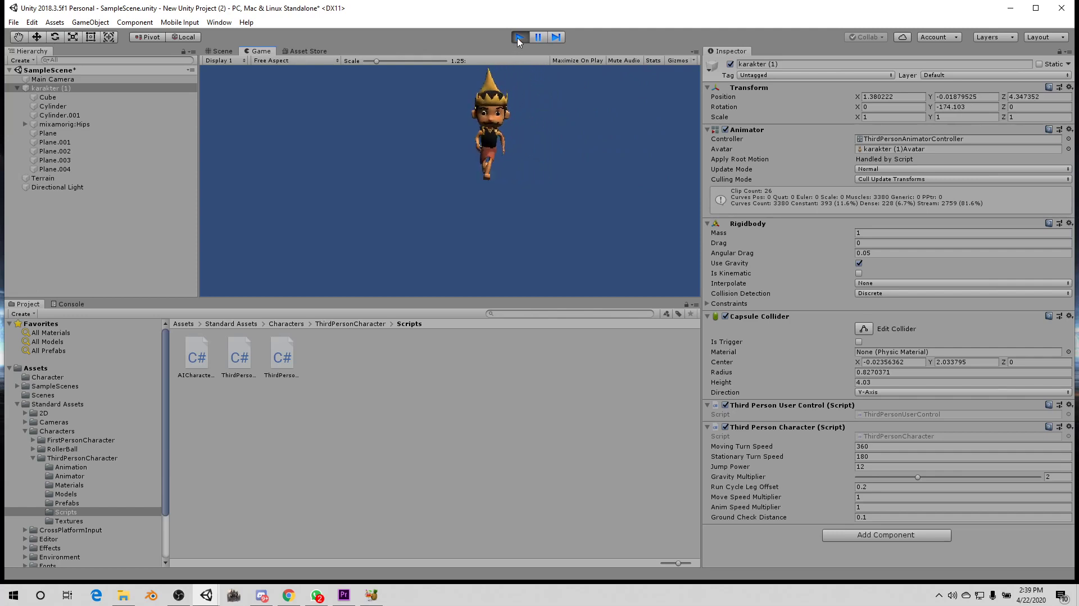
Stop the game and orbit the Scene view until the Main Camera is visible
{"action": "left_click", "coordinate": [519, 38]}
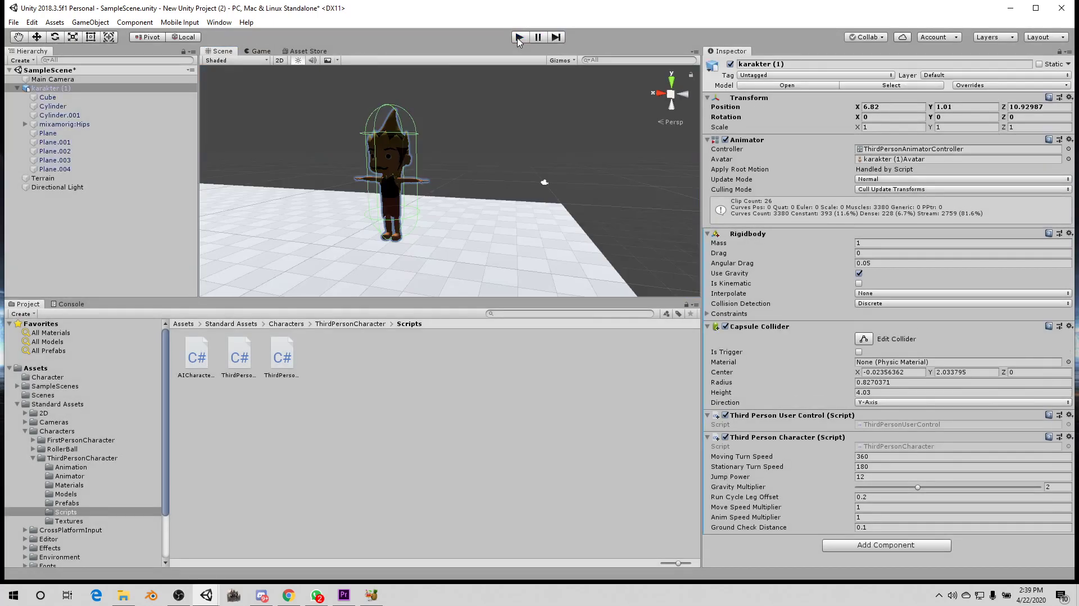
{"action": "scroll", "coordinate": [440, 166], "scroll_direction": "down", "scroll_amount": 3}
{"action": "mouse_move", "coordinate": [450, 213]}
{"action": "left_mouse_down", "text": "alt"}
{"action": "mouse_move", "coordinate": [342, 225]}
{"action": "mouse_move", "coordinate": [433, 197]}
{"action": "mouse_move", "coordinate": [292, 163]}
{"action": "left_mouse_up", "text": "alt"}
{"action": "mouse_move", "coordinate": [441, 167]}
{"action": "left_mouse_down"}
{"action": "mouse_move", "coordinate": [409, 163]}
{"action": "mouse_move", "coordinate": [453, 165]}
{"action": "mouse_move", "coordinate": [413, 187]}
{"action": "mouse_move", "coordinate": [440, 187]}
{"action": "left_mouse_up"}
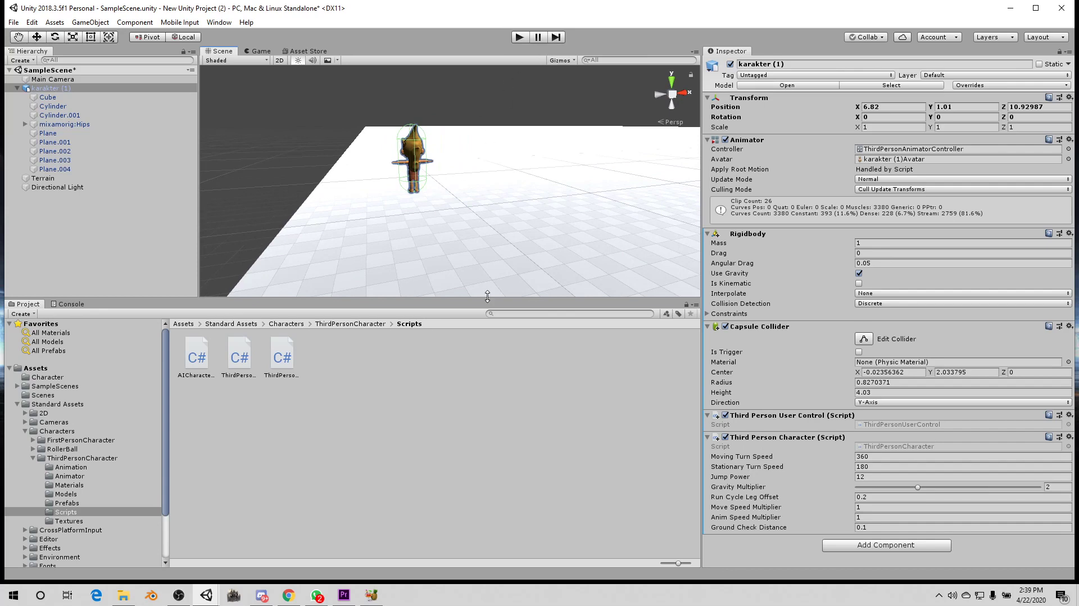
Sculpt the Terrain with Raise or Lower Terrain, then undo it to keep the ground flat
{"action": "left_click", "coordinate": [498, 250]}
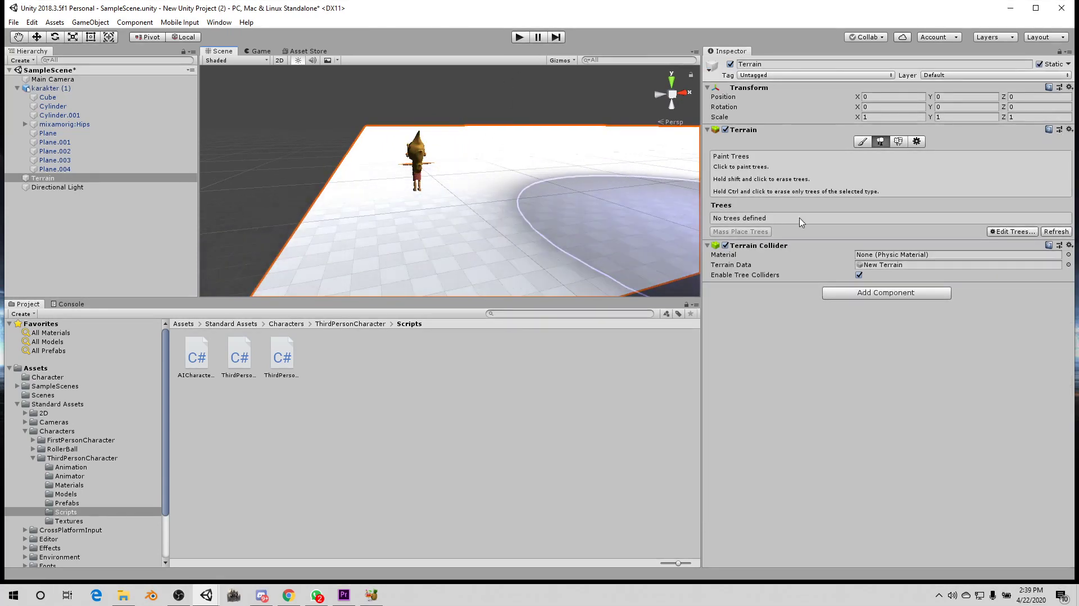
{"action": "left_click", "coordinate": [863, 142]}
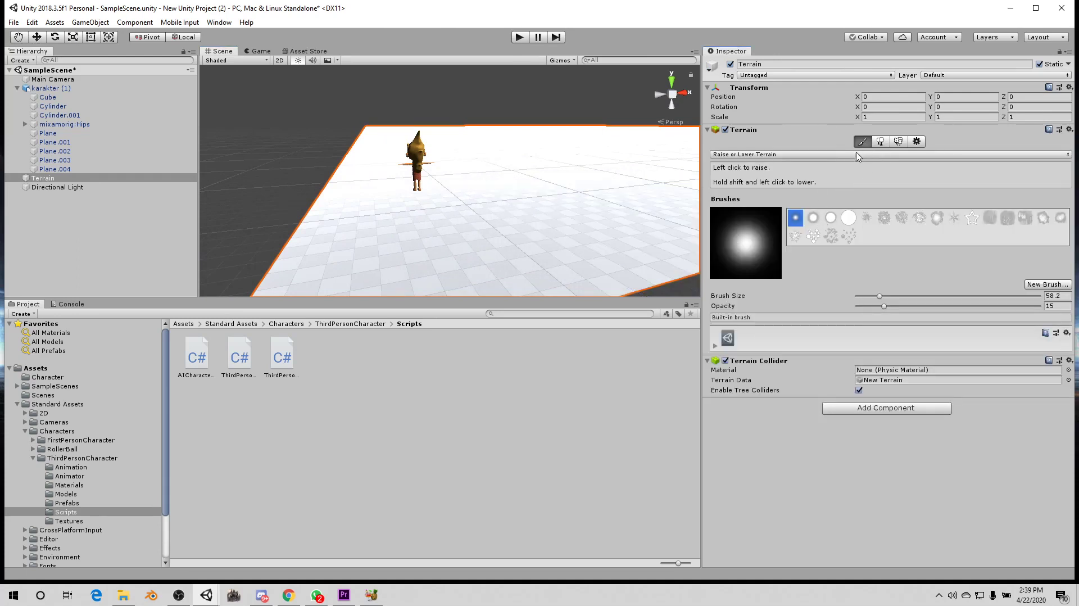
{"action": "left_click", "coordinate": [859, 156]}
{"action": "left_click", "coordinate": [754, 179]}
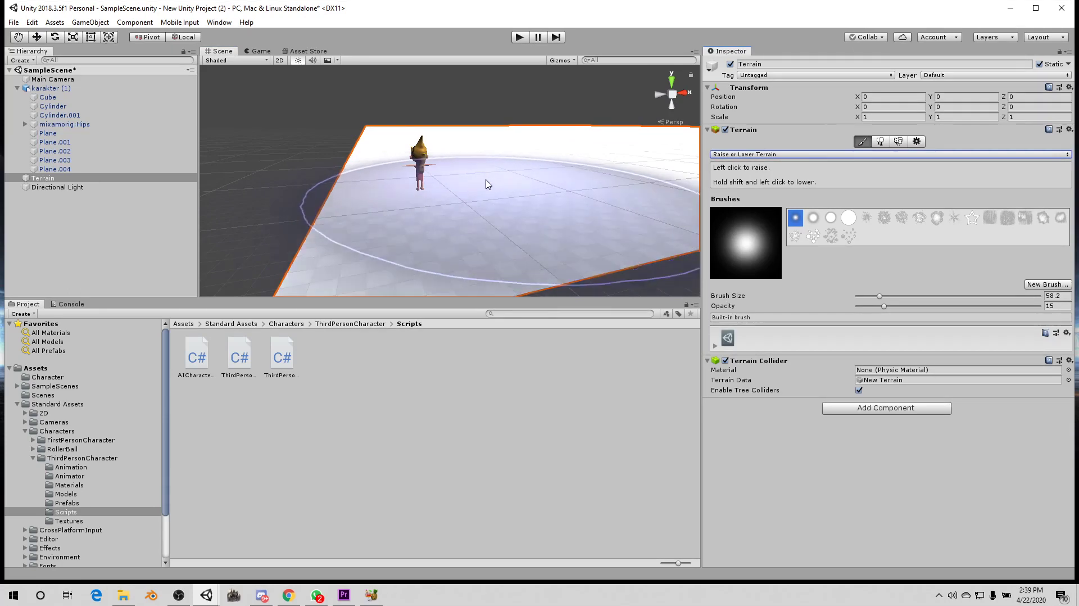
{"action": "left_click_drag", "start_coordinate": [487, 184], "coordinate": [468, 181]}
{"action": "key", "text": "ctrl+z"}
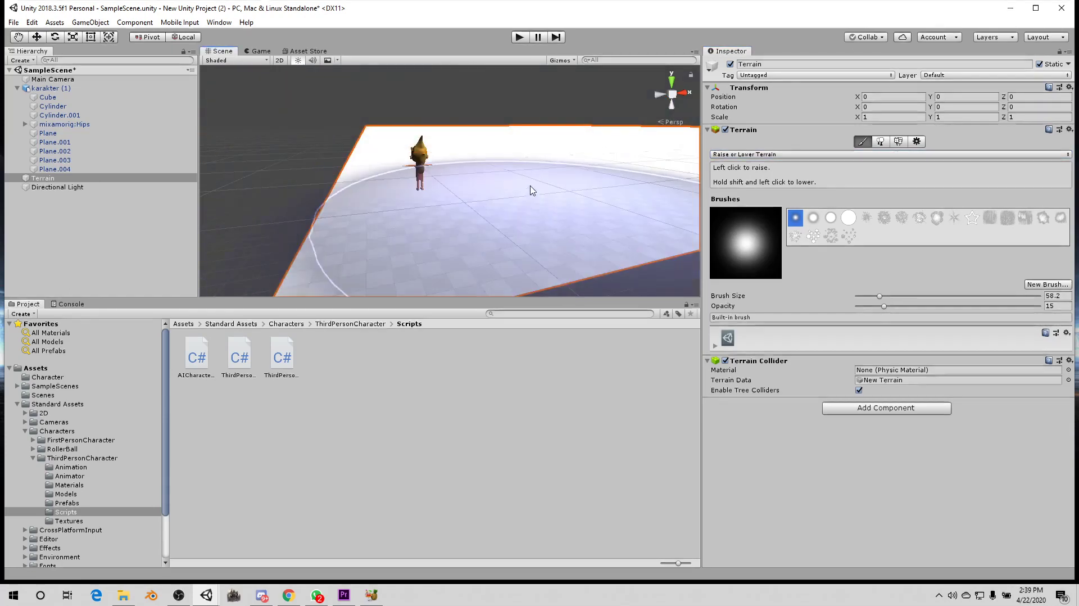
Run a quick play test, stop it, and select the Main Camera
{"action": "left_click", "coordinate": [520, 37]}
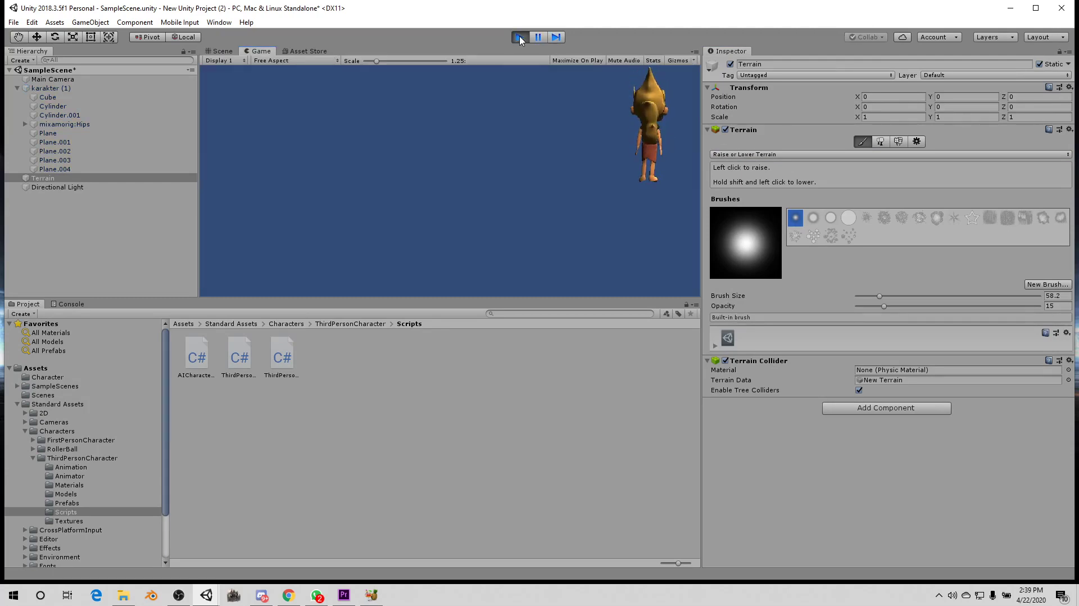
{"action": "left_click", "coordinate": [519, 38]}
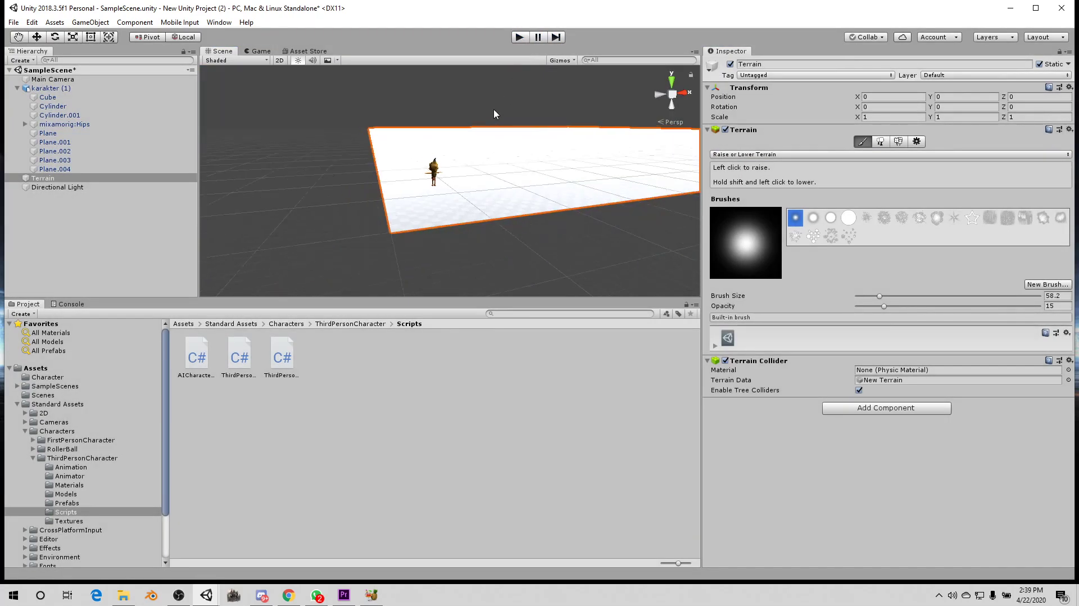
{"action": "left_click", "coordinate": [427, 258]}
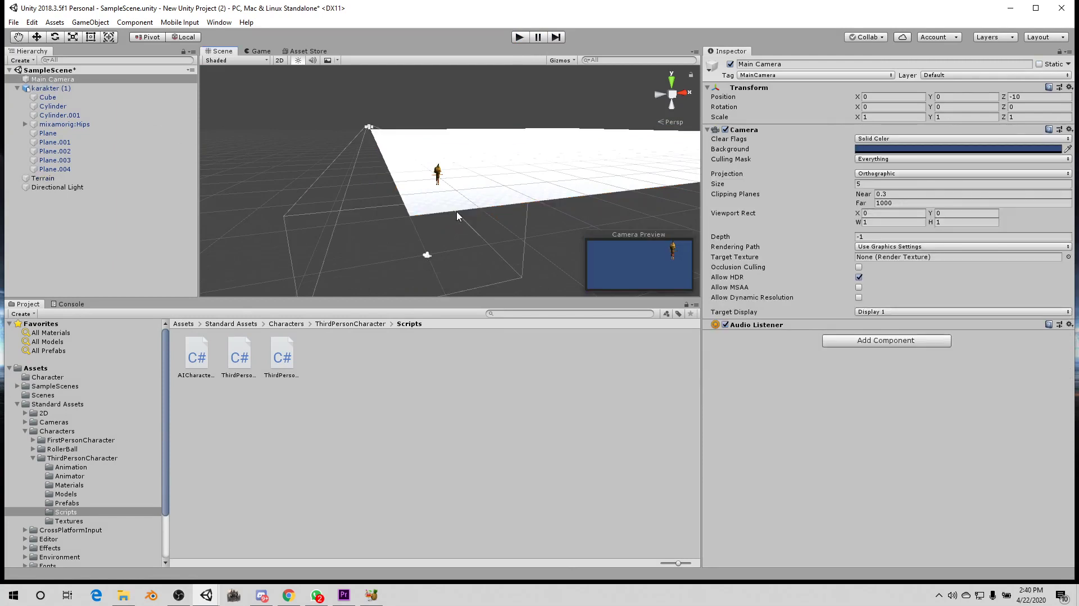
Move the Main Camera behind the character to 0.29, 2.1, -4.53, parent it under karakter (1), and play
{"action": "key", "text": "w"}
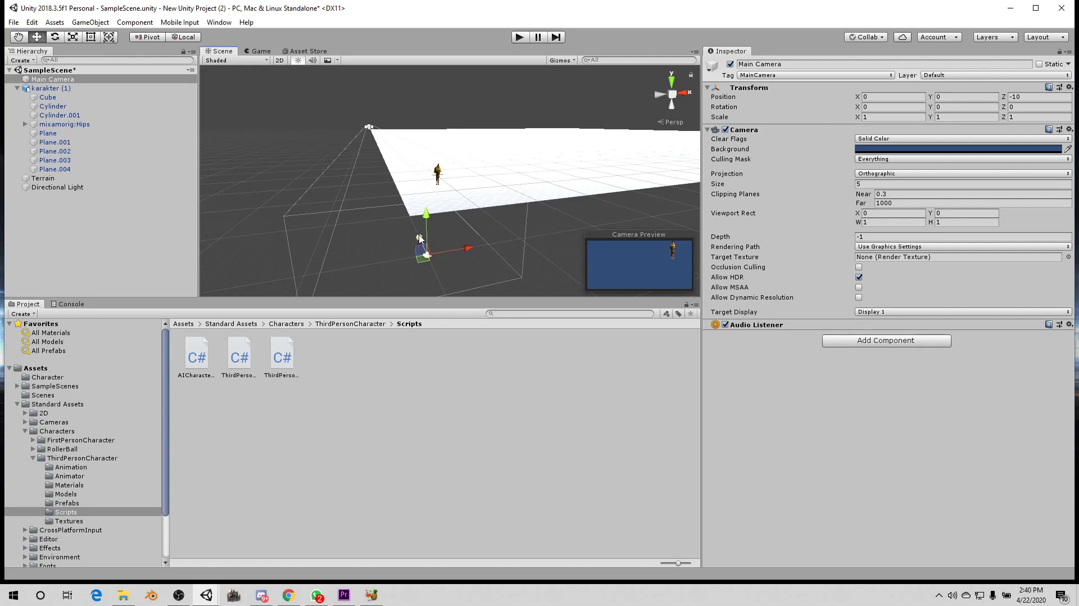
{"action": "mouse_move", "coordinate": [420, 238]}
{"action": "left_mouse_down"}
{"action": "mouse_move", "coordinate": [482, 203]}
{"action": "mouse_move", "coordinate": [464, 196]}
{"action": "mouse_move", "coordinate": [450, 154]}
{"action": "mouse_move", "coordinate": [419, 191]}
{"action": "mouse_move", "coordinate": [475, 248]}
{"action": "mouse_move", "coordinate": [548, 185]}
{"action": "mouse_move", "coordinate": [552, 212]}
{"action": "left_mouse_up"}
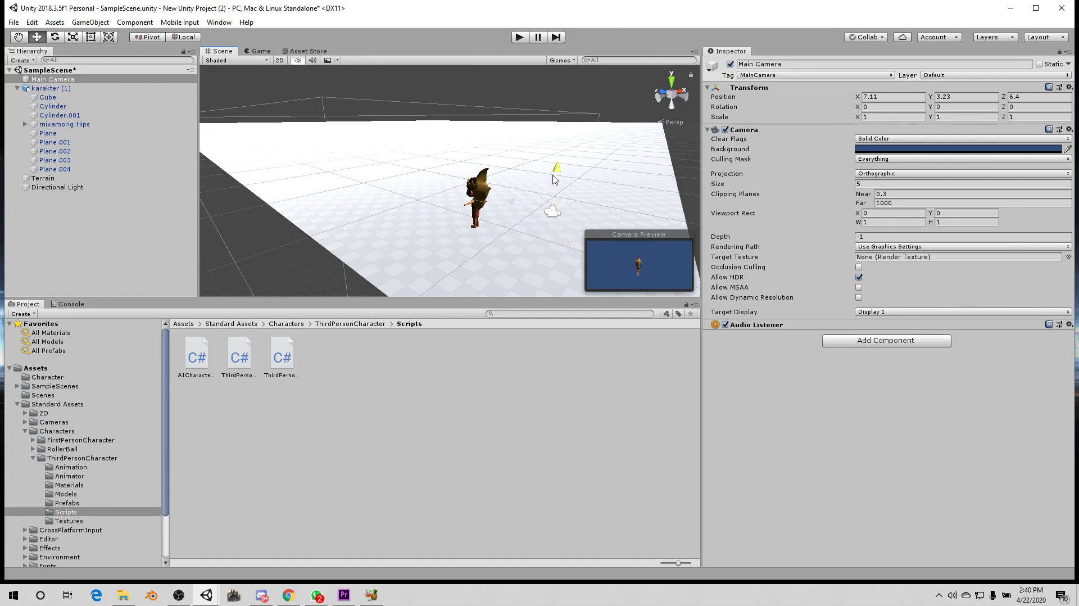
{"action": "left_click_drag", "start_coordinate": [52, 79], "coordinate": [69, 90]}
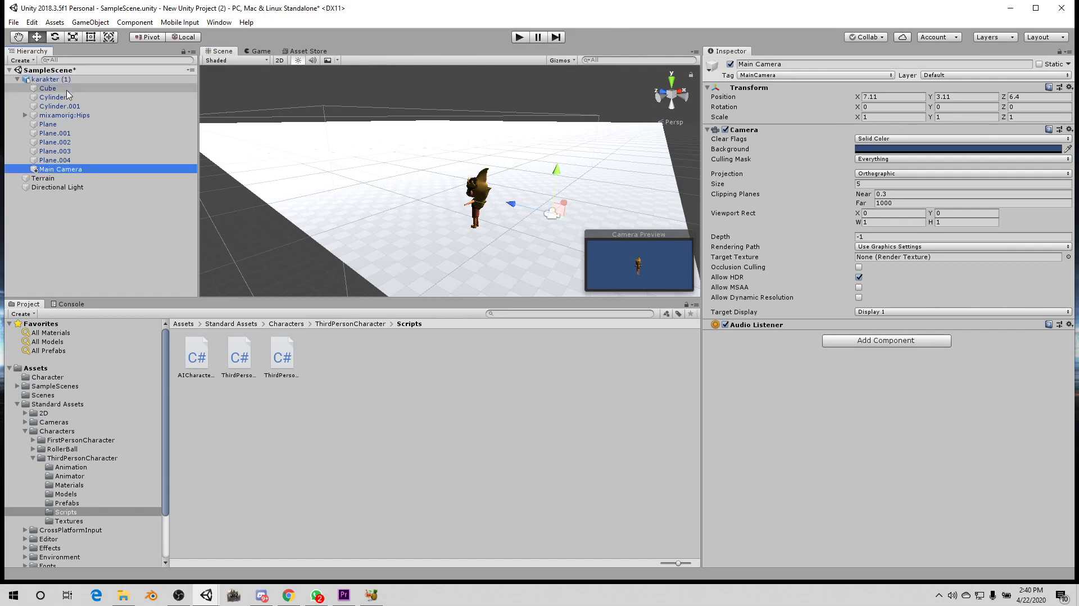
{"action": "left_click", "coordinate": [523, 37]}
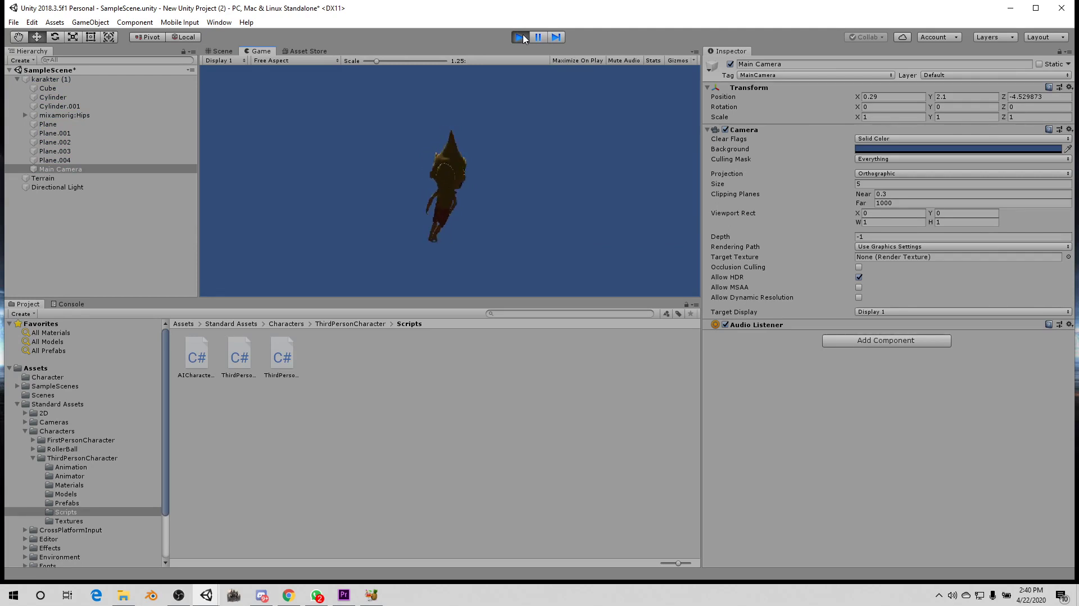
Stop the game, move the Main Camera back out of karakter (1), and play again
{"action": "left_click", "coordinate": [523, 36]}
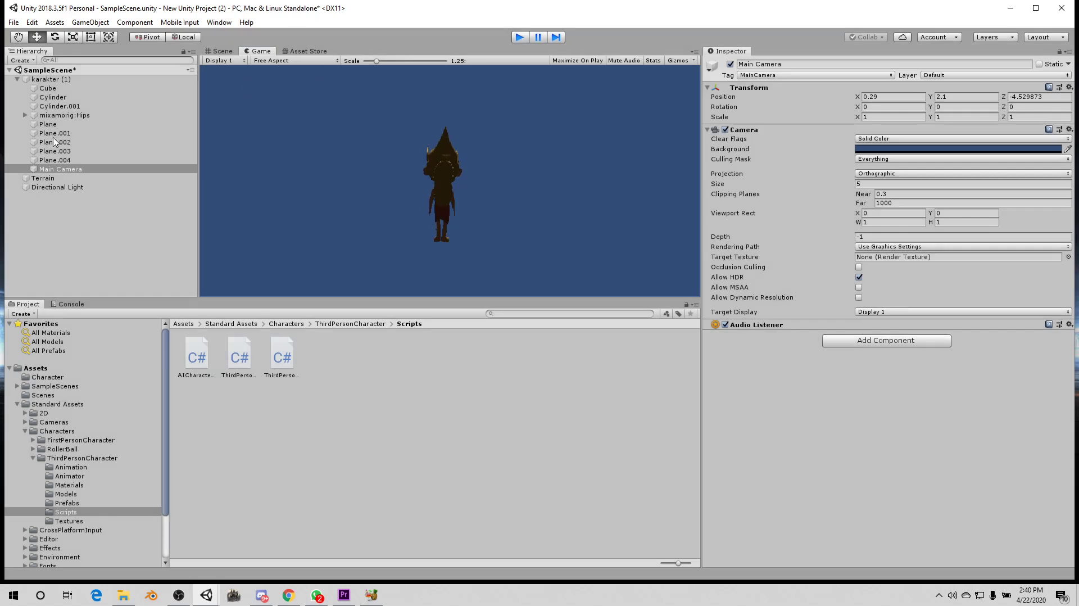
{"action": "left_click_drag", "start_coordinate": [50, 174], "coordinate": [55, 79]}
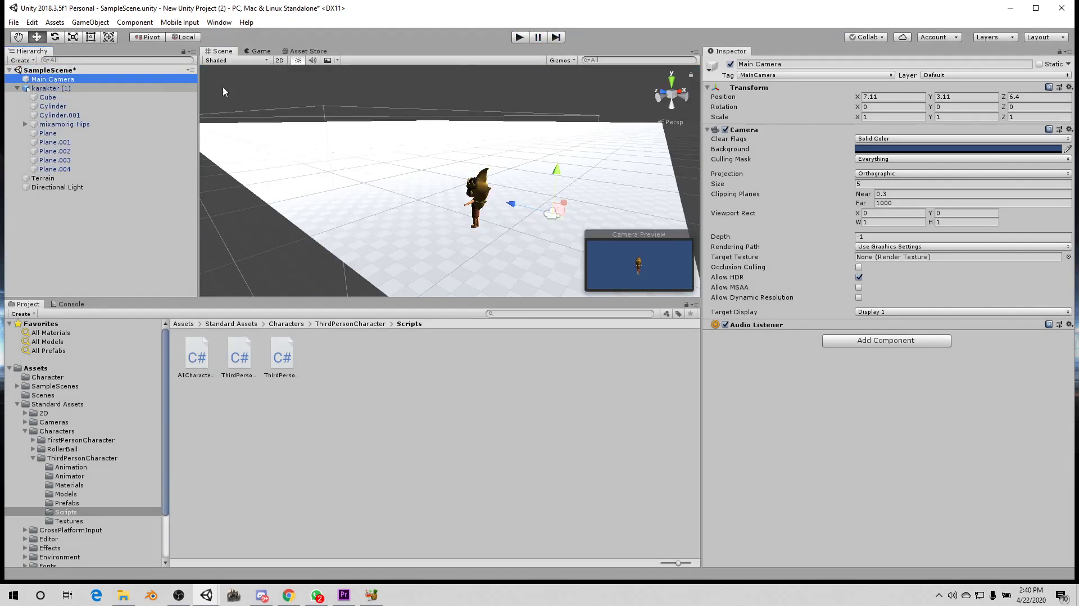
{"action": "left_click", "coordinate": [521, 38]}
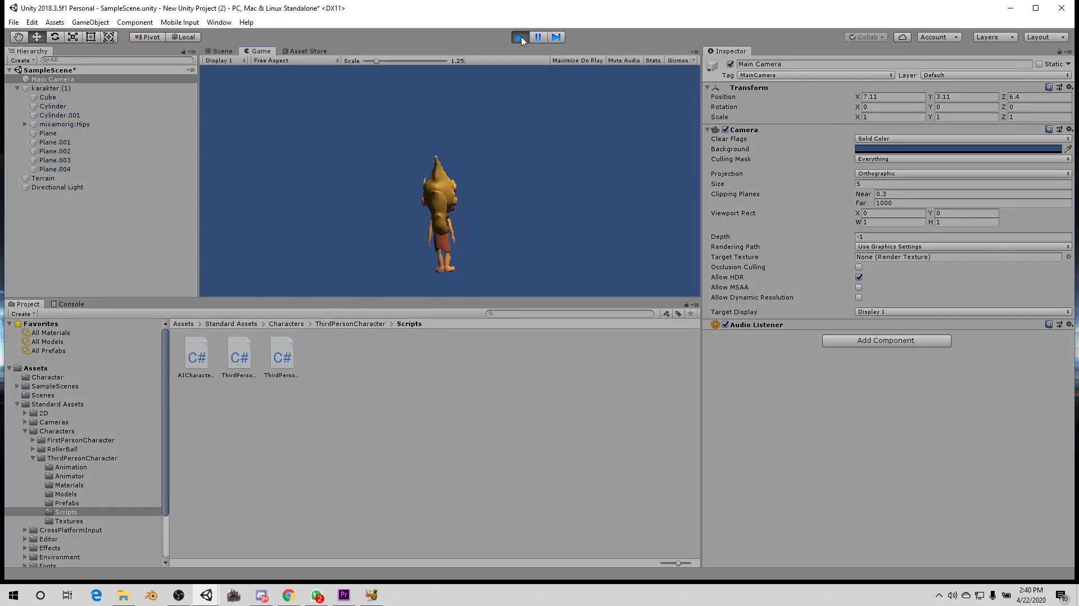
Walk the character right, back toward the camera and away, then stop and save the scene
{"action": "key", "text": "d"}
{"action": "key", "text": "a"}
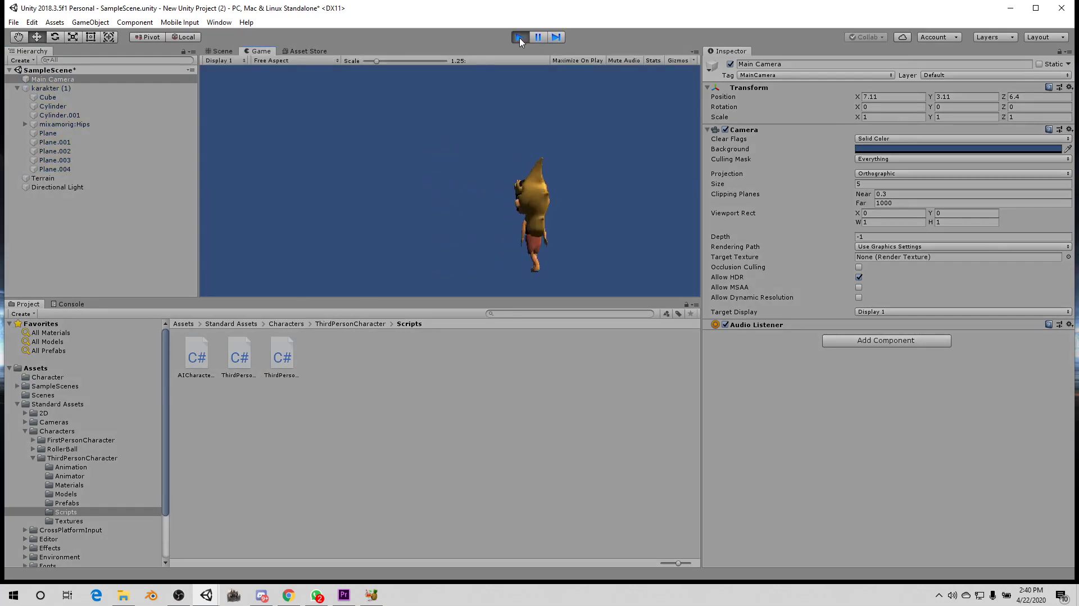
{"action": "key", "text": "w"}
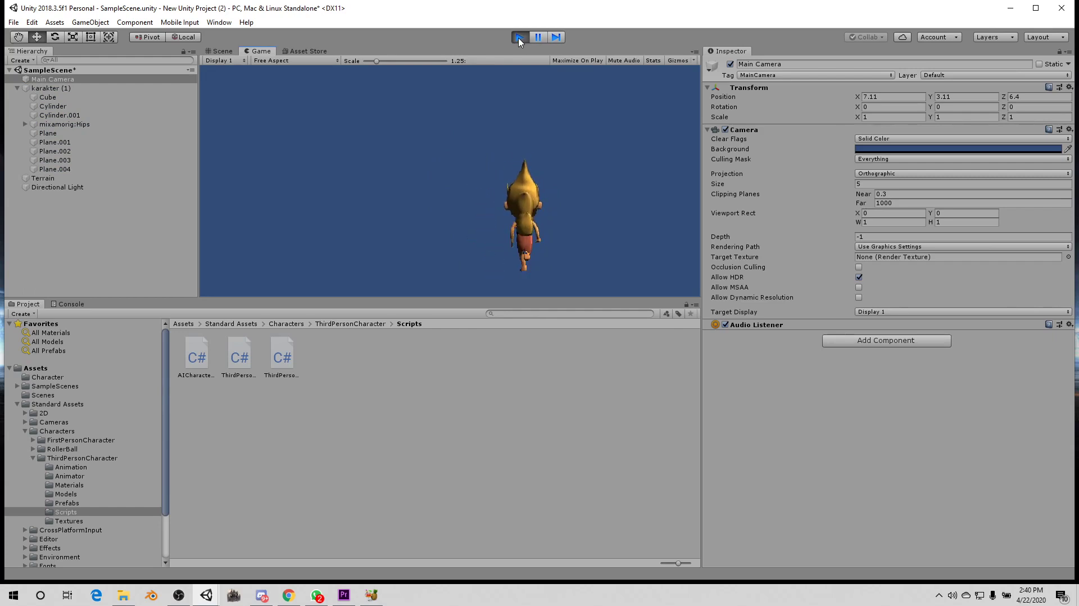
{"action": "left_click", "coordinate": [519, 39]}
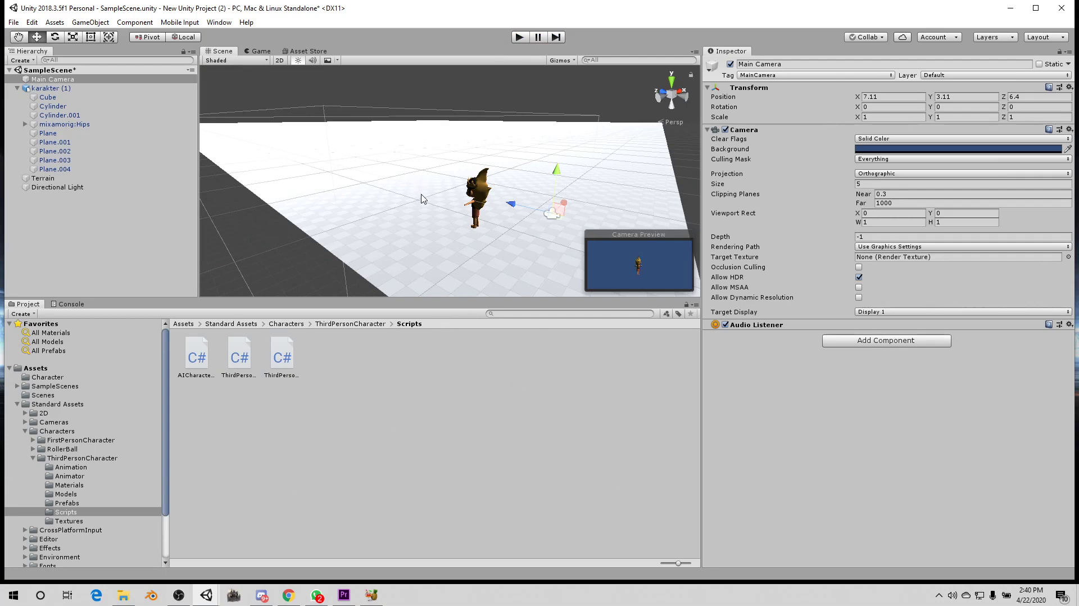
{"action": "key", "text": "ctrl+s"}
Compare the ThirdPersonUserControl and ThirdPersonCharacter script previews in the Inspector
{"action": "left_click", "coordinate": [282, 357]}
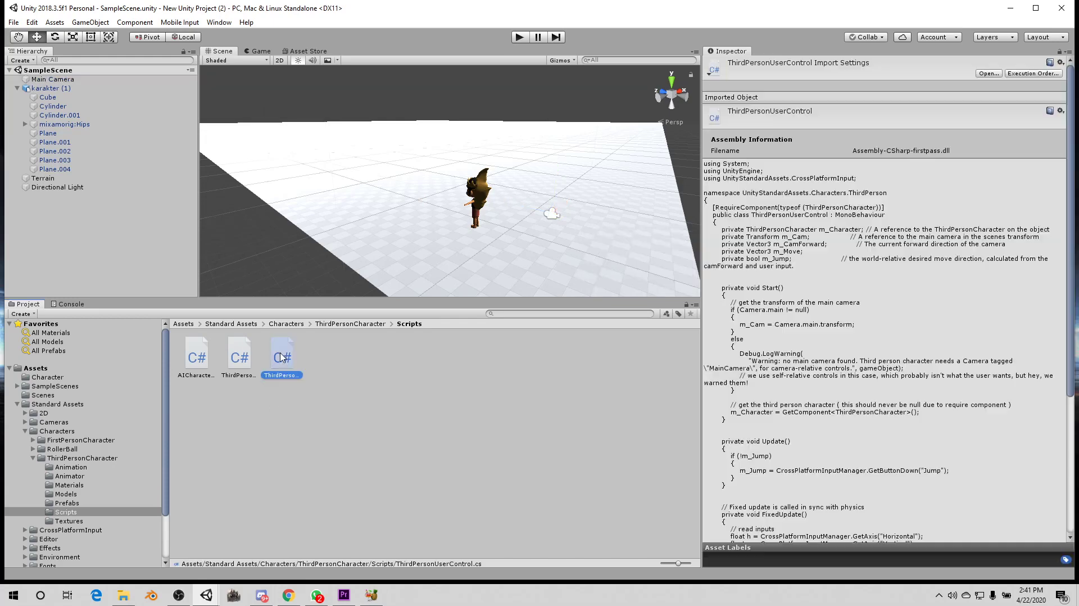
{"action": "left_click", "coordinate": [249, 362]}
{"action": "left_click", "coordinate": [288, 362]}
{"action": "left_click", "coordinate": [237, 365]}
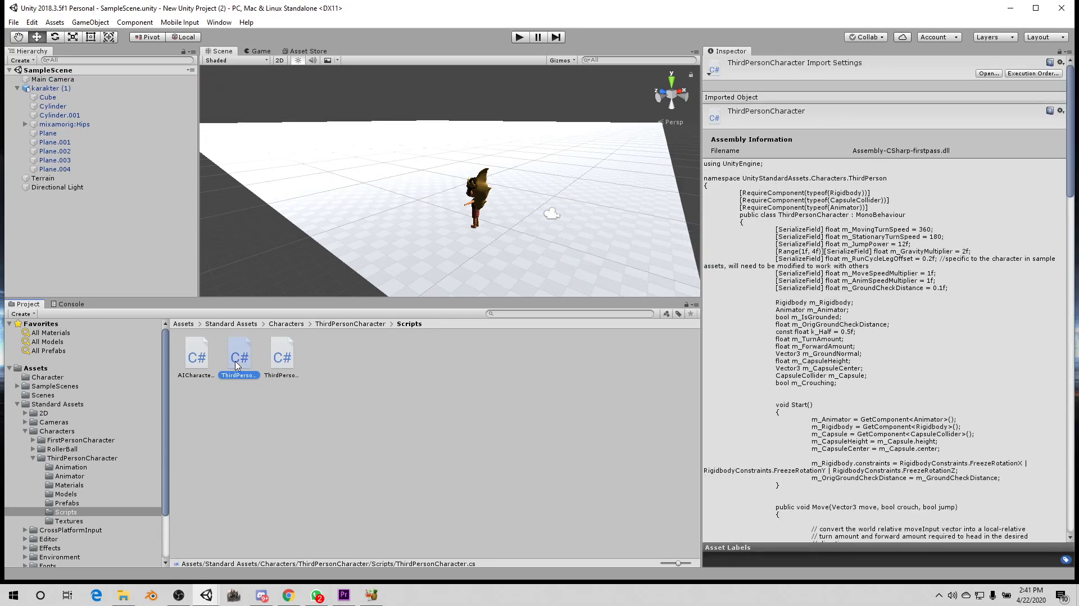
Scroll the ThirdPersonCharacter preview, then open the script in Visual Studio
{"action": "scroll", "coordinate": [859, 423], "scroll_direction": "down", "scroll_amount": 3}
{"action": "scroll", "coordinate": [863, 423], "scroll_direction": "down", "scroll_amount": 3}
{"action": "scroll", "coordinate": [867, 423], "scroll_direction": "down", "scroll_amount": 3}
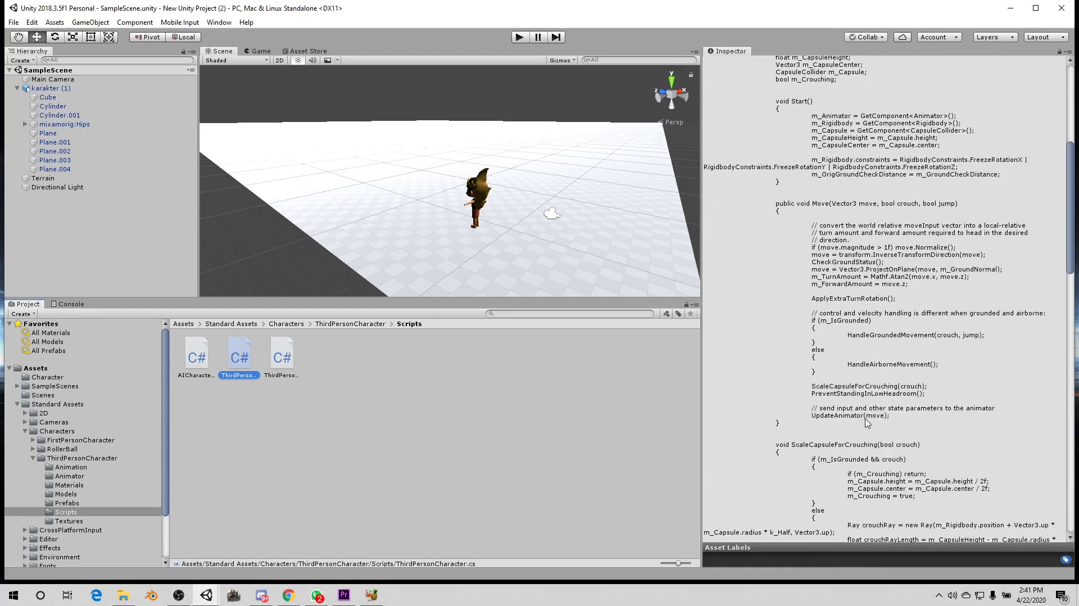
{"action": "scroll", "coordinate": [867, 423], "scroll_direction": "down", "scroll_amount": 6}
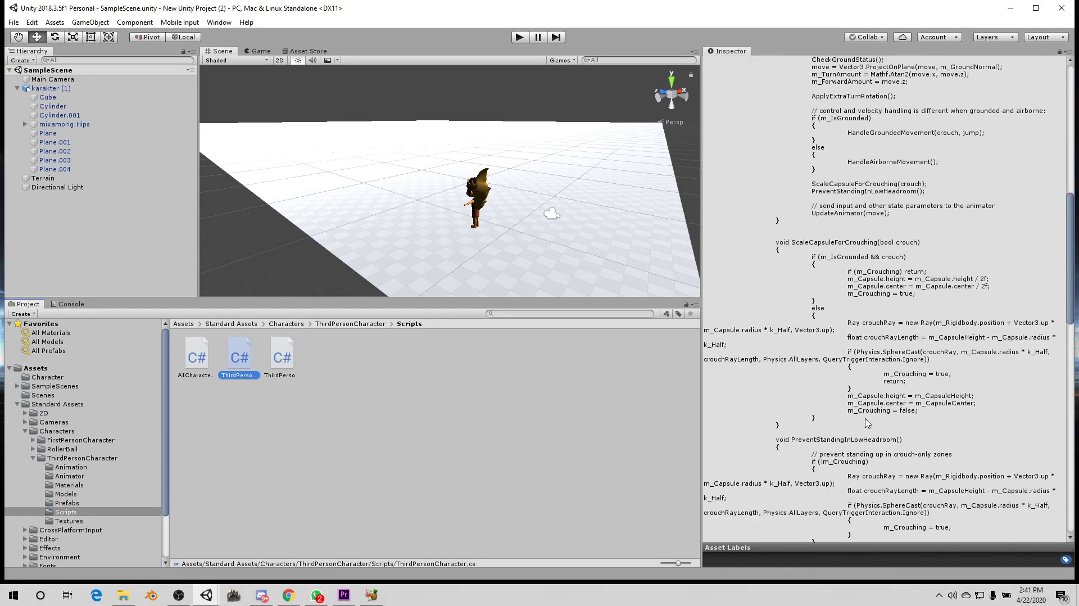
{"action": "double_click", "coordinate": [250, 357]}
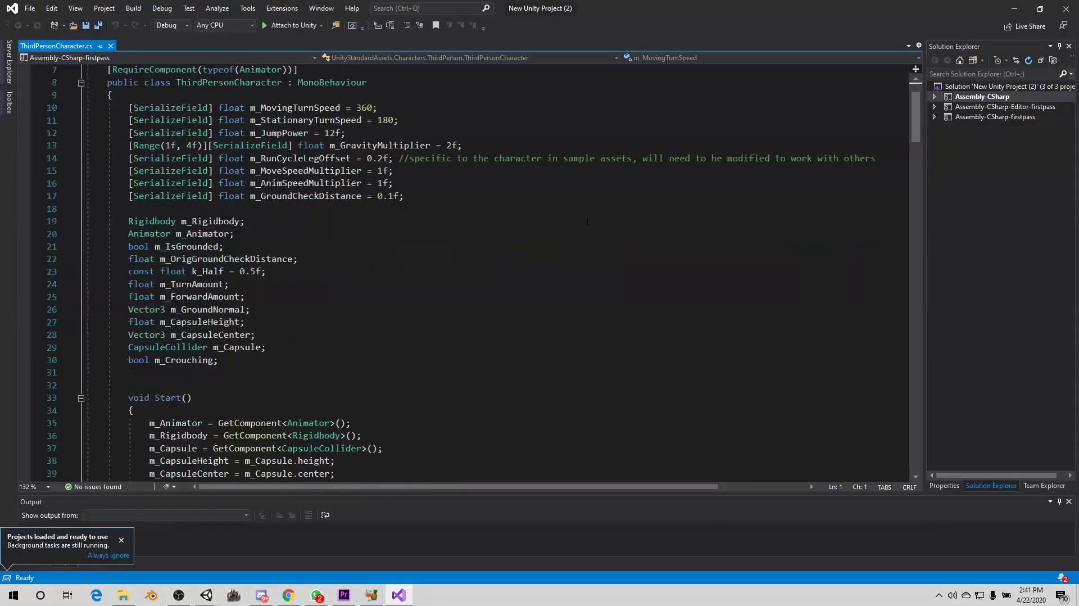
Read down through ThirdPersonCharacter.cs's Move code, then open ThirdPersonUserControl.cs from Unity's Scripts folder
{"action": "scroll", "coordinate": [587, 221], "scroll_direction": "down", "scroll_amount": 4}
{"action": "scroll", "coordinate": [534, 241], "scroll_direction": "down", "scroll_amount": 3}
{"action": "scroll", "coordinate": [482, 269], "scroll_direction": "down", "scroll_amount": 3}
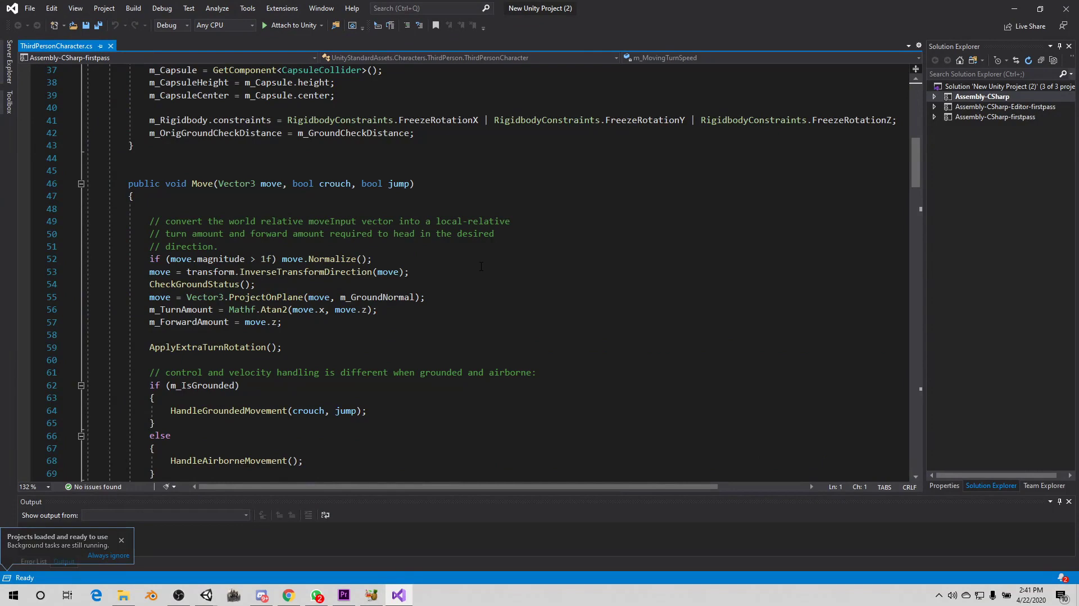
{"action": "scroll", "coordinate": [481, 266], "scroll_direction": "down", "scroll_amount": 4}
{"action": "scroll", "coordinate": [481, 266], "scroll_direction": "down", "scroll_amount": 1}
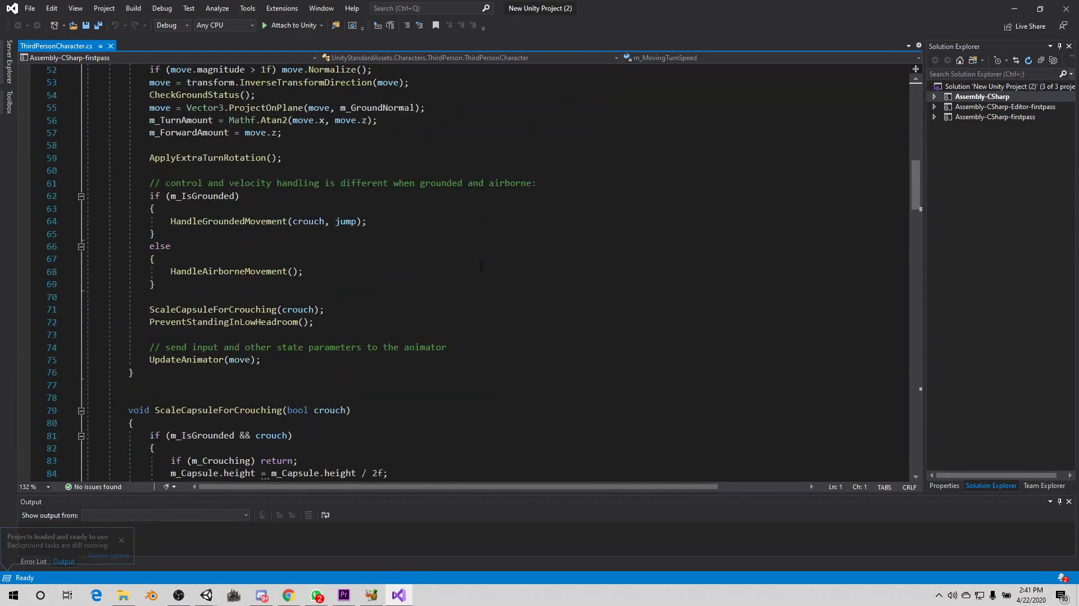
{"action": "scroll", "coordinate": [481, 267], "scroll_direction": "down", "scroll_amount": 1}
{"action": "scroll", "coordinate": [481, 266], "scroll_direction": "down", "scroll_amount": 1}
{"action": "scroll", "coordinate": [482, 267], "scroll_direction": "down", "scroll_amount": 3}
{"action": "scroll", "coordinate": [482, 266], "scroll_direction": "down", "scroll_amount": 2}
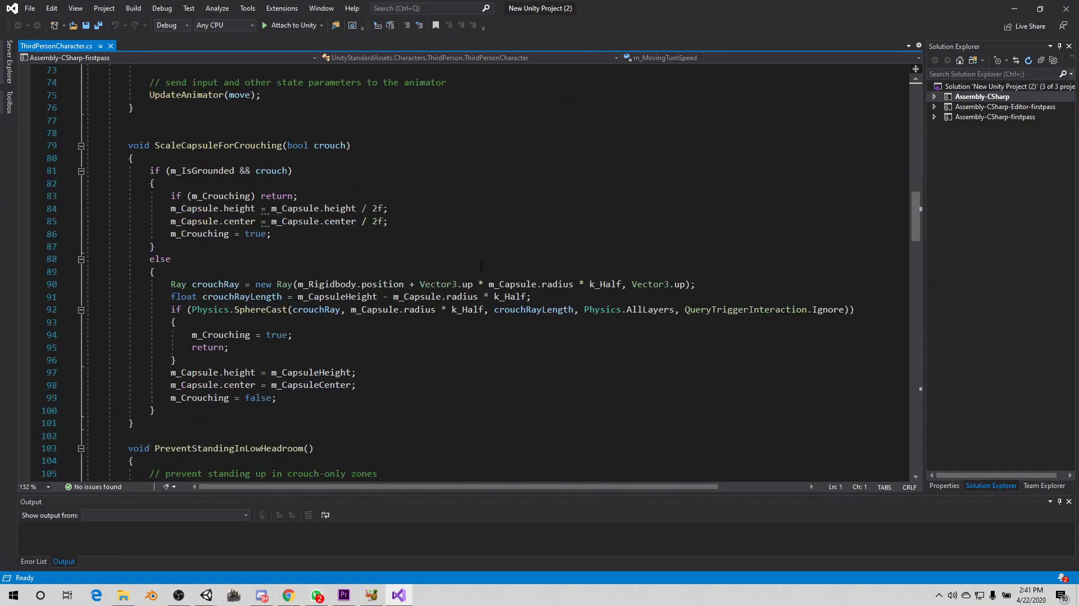
{"action": "left_click", "coordinate": [1066, 8]}
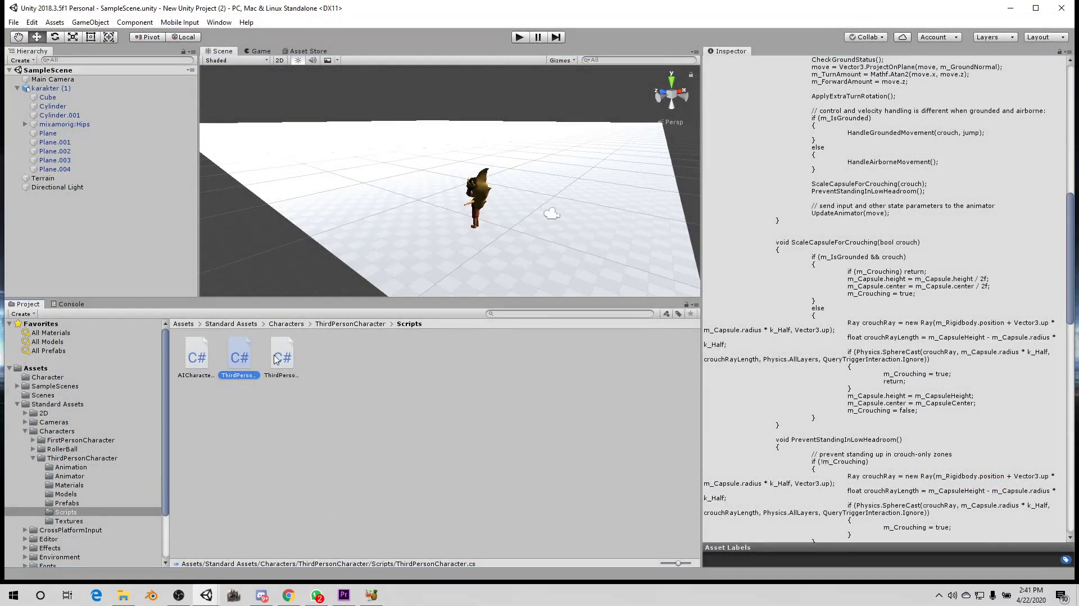
{"action": "double_click", "coordinate": [276, 359]}
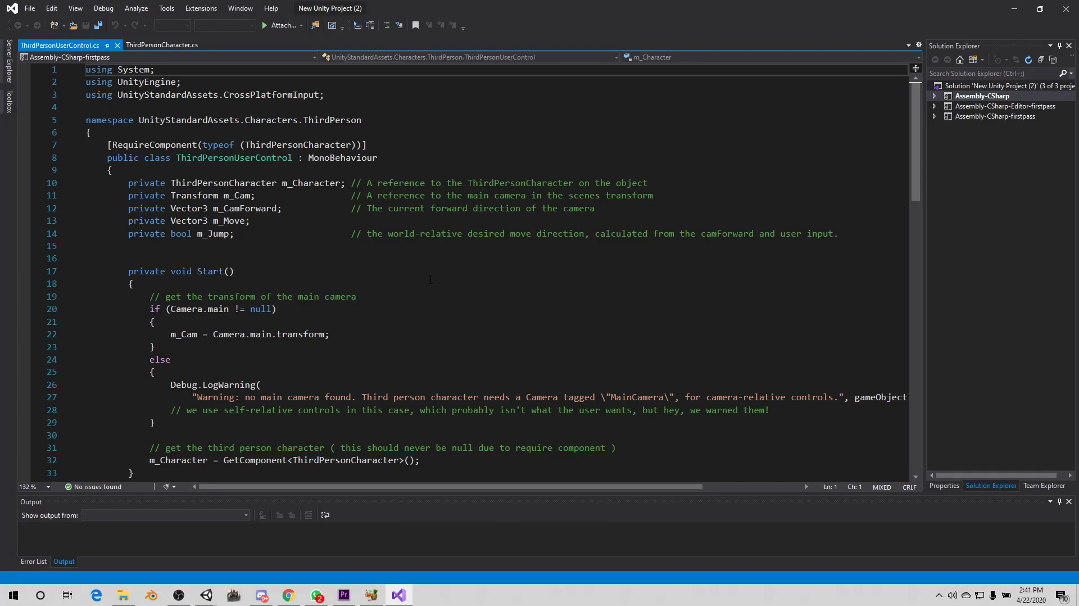
Scroll to the Update method in ThirdPersonUserControl.cs and highlight its declaration
{"action": "scroll", "coordinate": [431, 279], "scroll_direction": "down", "scroll_amount": 1}
{"action": "scroll", "coordinate": [431, 280], "scroll_direction": "down", "scroll_amount": 1}
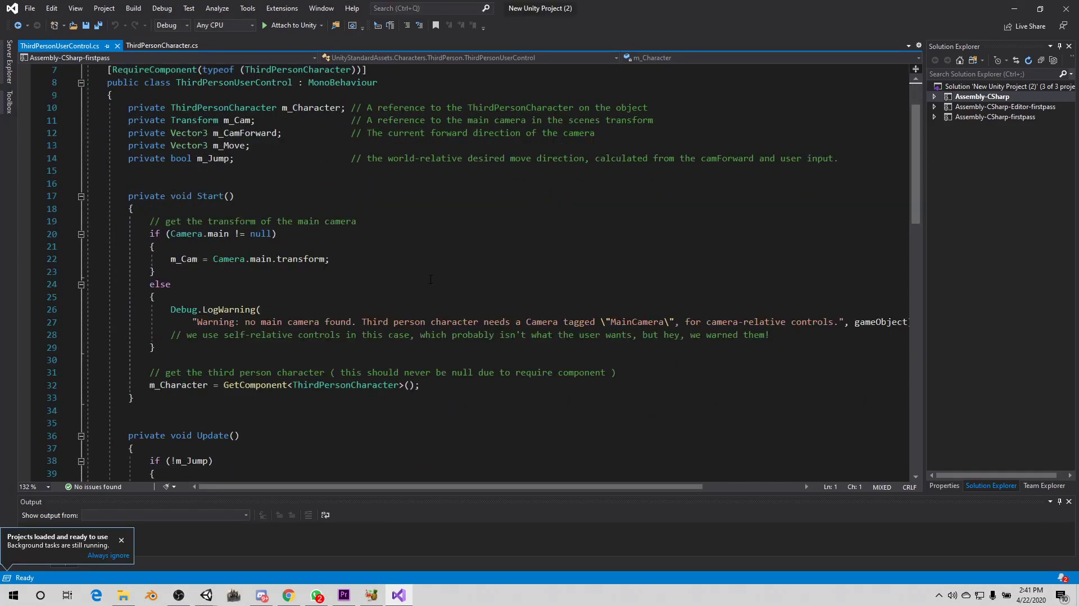
{"action": "scroll", "coordinate": [431, 280], "scroll_direction": "down", "scroll_amount": 2}
{"action": "scroll", "coordinate": [430, 279], "scroll_direction": "down", "scroll_amount": 4}
{"action": "scroll", "coordinate": [430, 279], "scroll_direction": "down", "scroll_amount": 1}
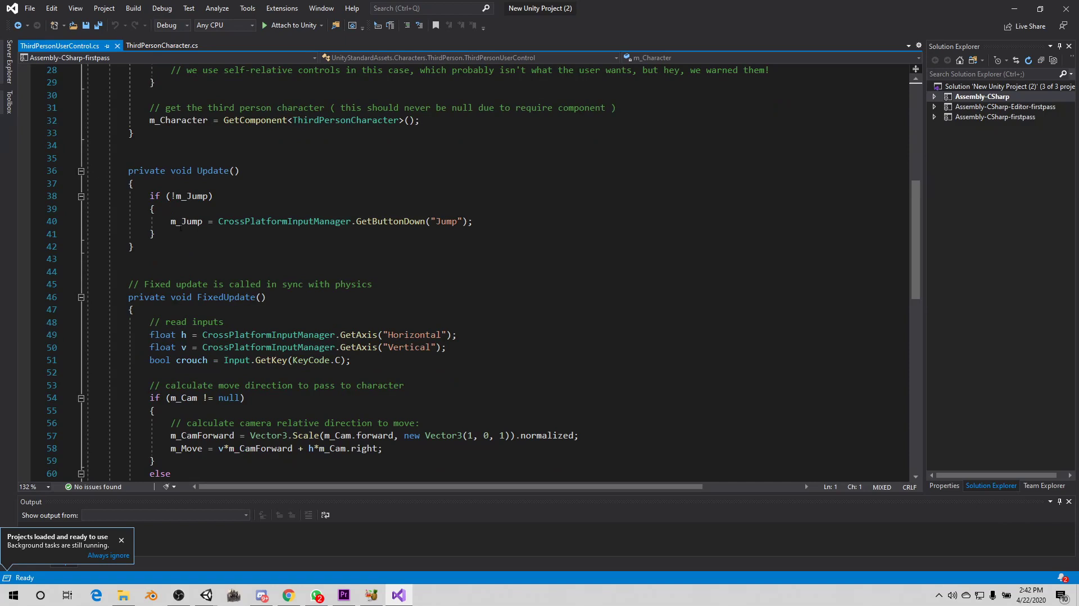
{"action": "left_click_drag", "start_coordinate": [128, 170], "coordinate": [230, 170]}
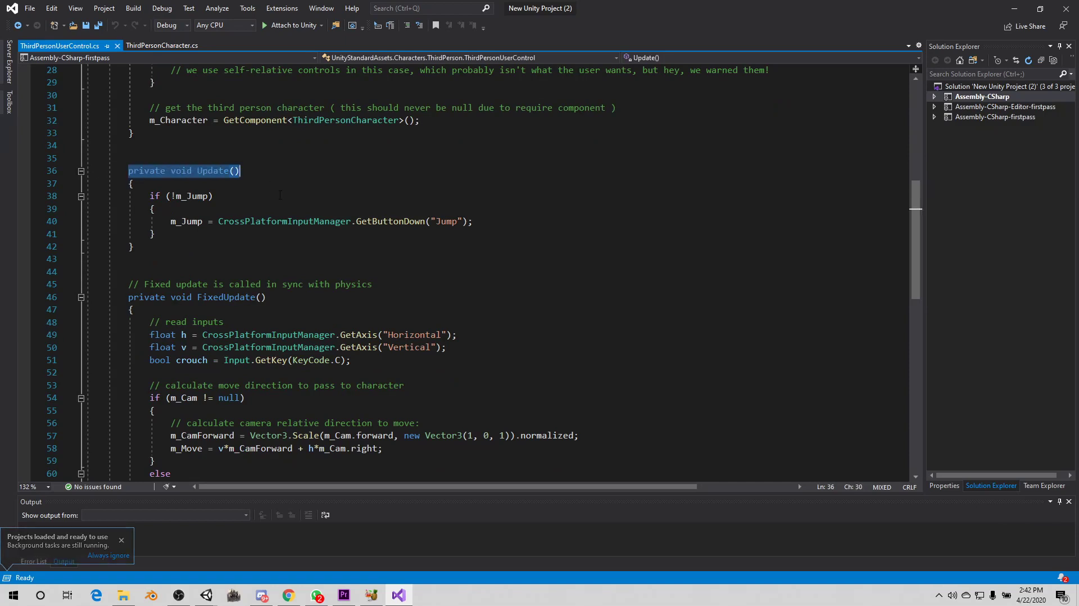
Highlight the !m_Jump condition and its GetButtonDown("Jump") assignment in Update
{"action": "left_click", "coordinate": [209, 197]}
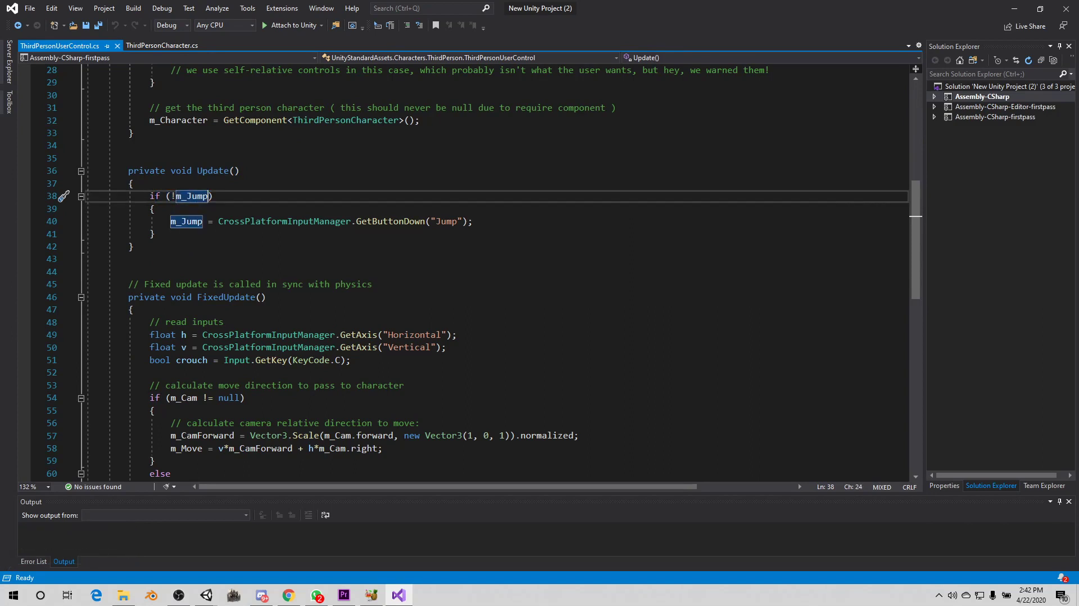
{"action": "left_click", "coordinate": [181, 196]}
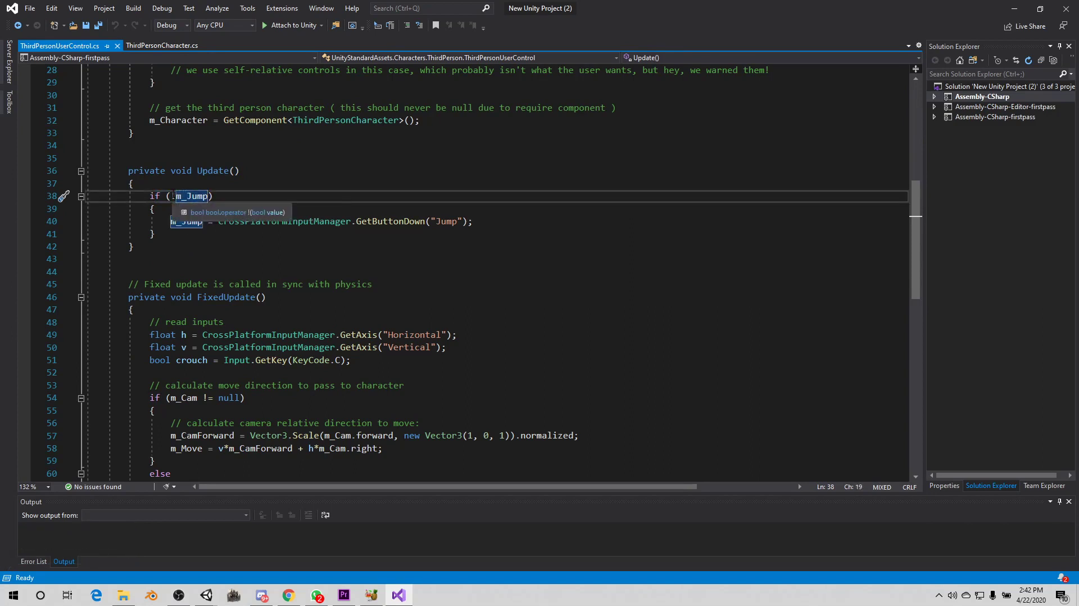
{"action": "left_click_drag", "start_coordinate": [172, 197], "coordinate": [208, 197]}
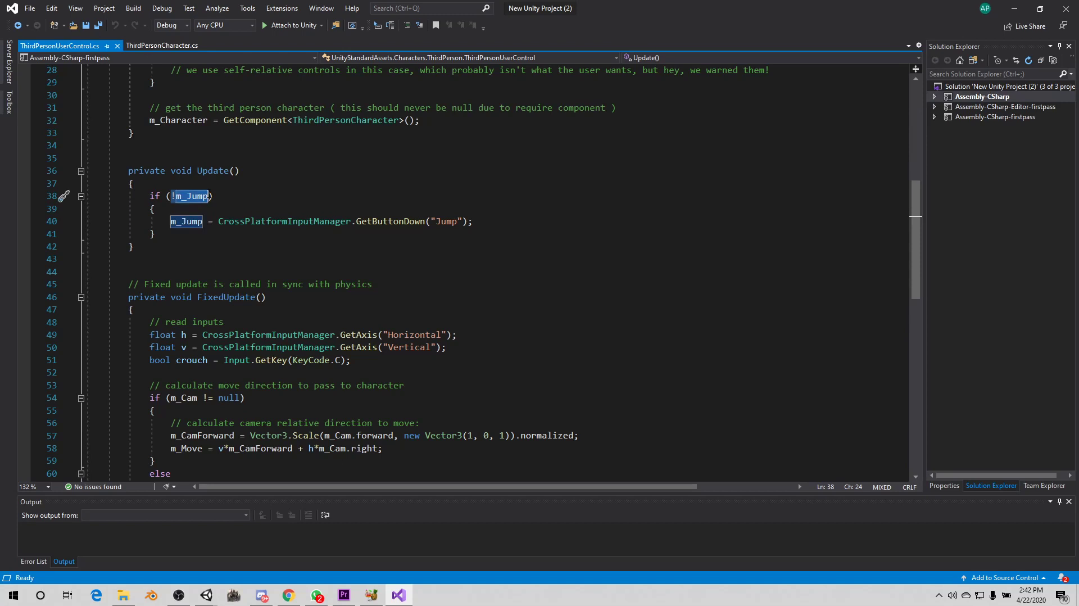
{"action": "scroll", "coordinate": [267, 229], "scroll_direction": "up", "scroll_amount": 1}
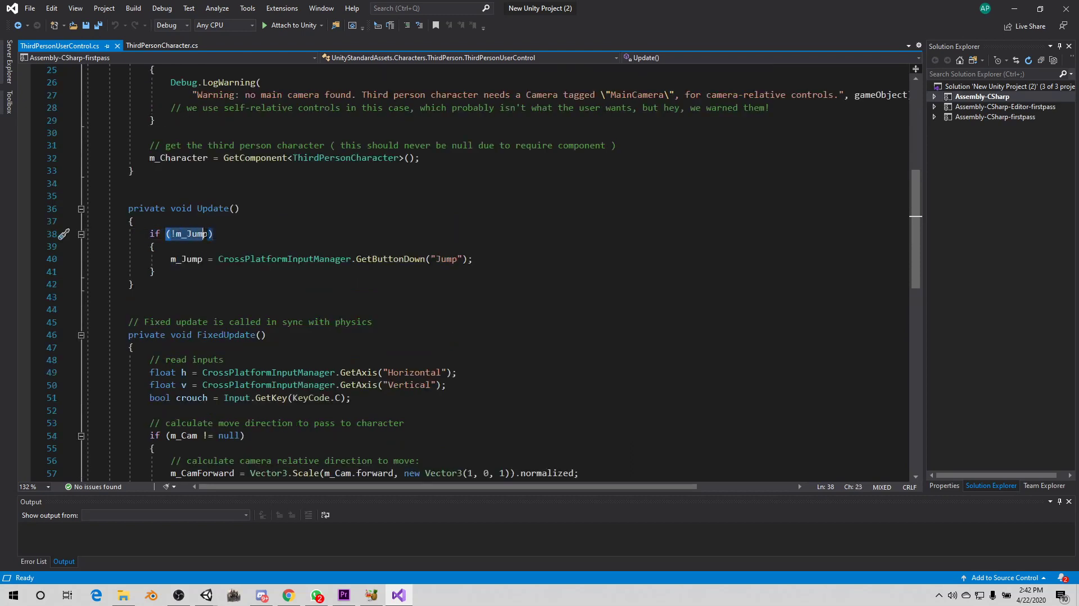
{"action": "left_click_drag", "start_coordinate": [175, 234], "coordinate": [209, 234]}
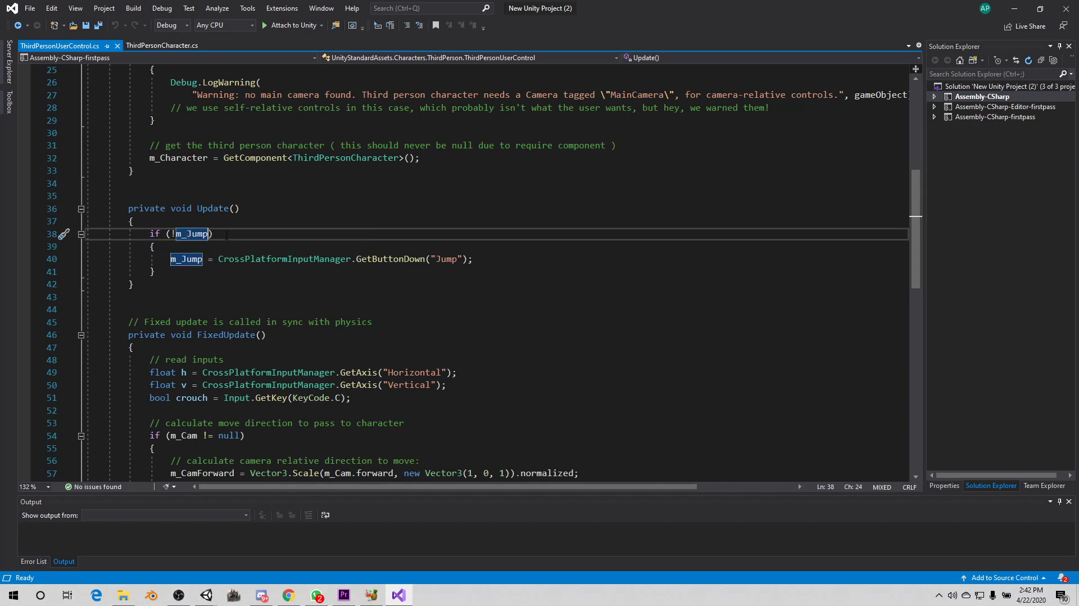
{"action": "left_click_drag", "start_coordinate": [147, 233], "coordinate": [476, 266]}
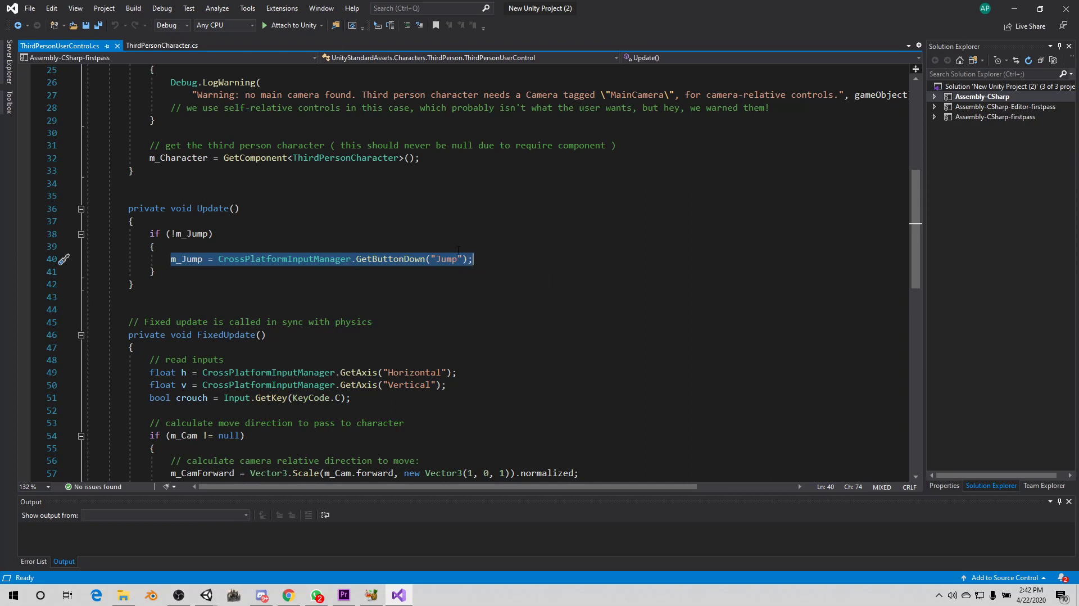
Back in ThirdPersonCharacter.cs, find UpdateAnimator and highlight the if (!m_IsGrounded) check on line 125
{"action": "left_click", "coordinate": [160, 46]}
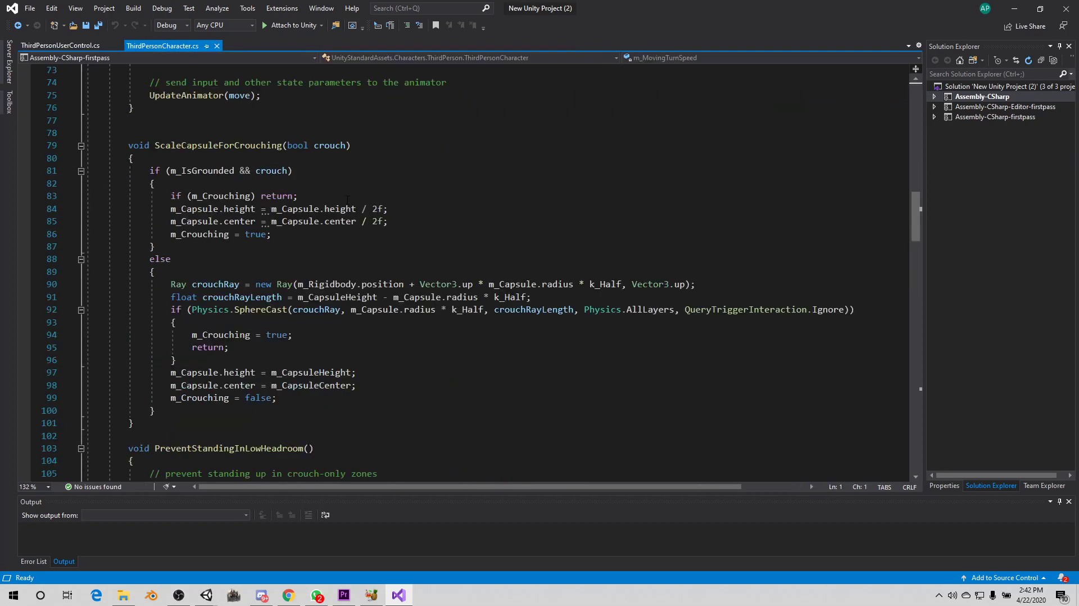
{"action": "scroll", "coordinate": [347, 199], "scroll_direction": "down", "scroll_amount": 2}
{"action": "scroll", "coordinate": [348, 199], "scroll_direction": "down", "scroll_amount": 2}
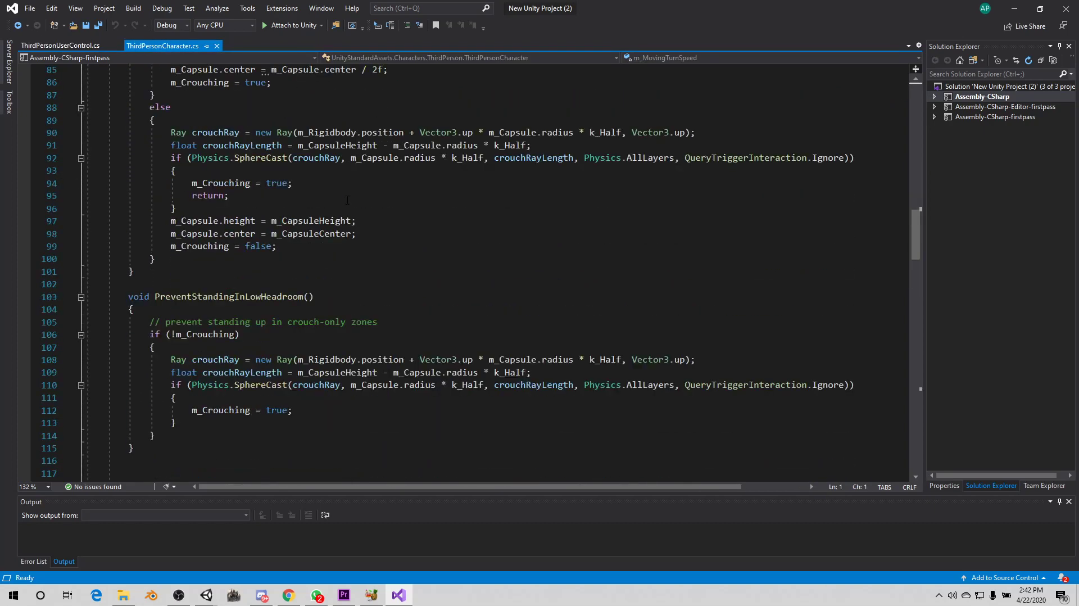
{"action": "scroll", "coordinate": [347, 200], "scroll_direction": "up", "scroll_amount": 3}
{"action": "scroll", "coordinate": [348, 199], "scroll_direction": "up", "scroll_amount": 4}
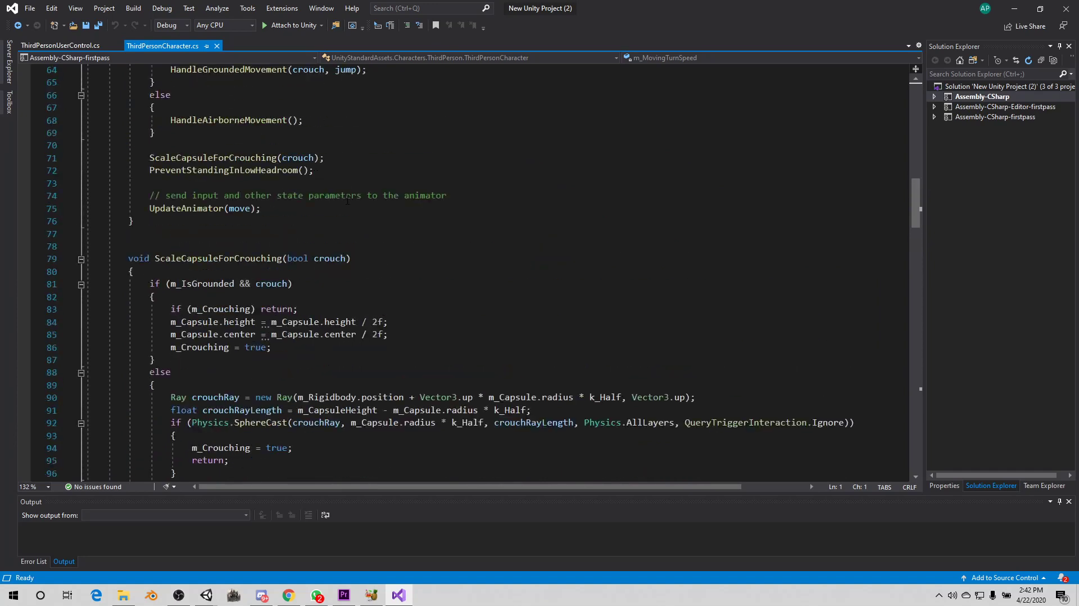
{"action": "scroll", "coordinate": [347, 199], "scroll_direction": "up", "scroll_amount": 3}
{"action": "scroll", "coordinate": [348, 200], "scroll_direction": "up", "scroll_amount": 2}
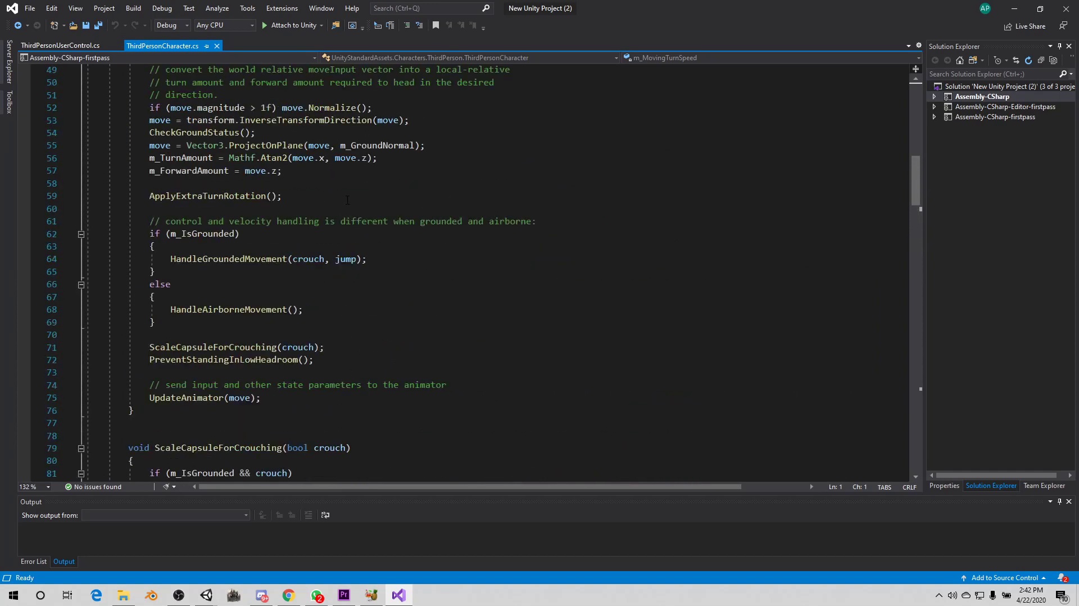
{"action": "scroll", "coordinate": [347, 199], "scroll_direction": "up", "scroll_amount": 1}
{"action": "scroll", "coordinate": [348, 200], "scroll_direction": "up", "scroll_amount": 3}
{"action": "scroll", "coordinate": [347, 200], "scroll_direction": "up", "scroll_amount": 1}
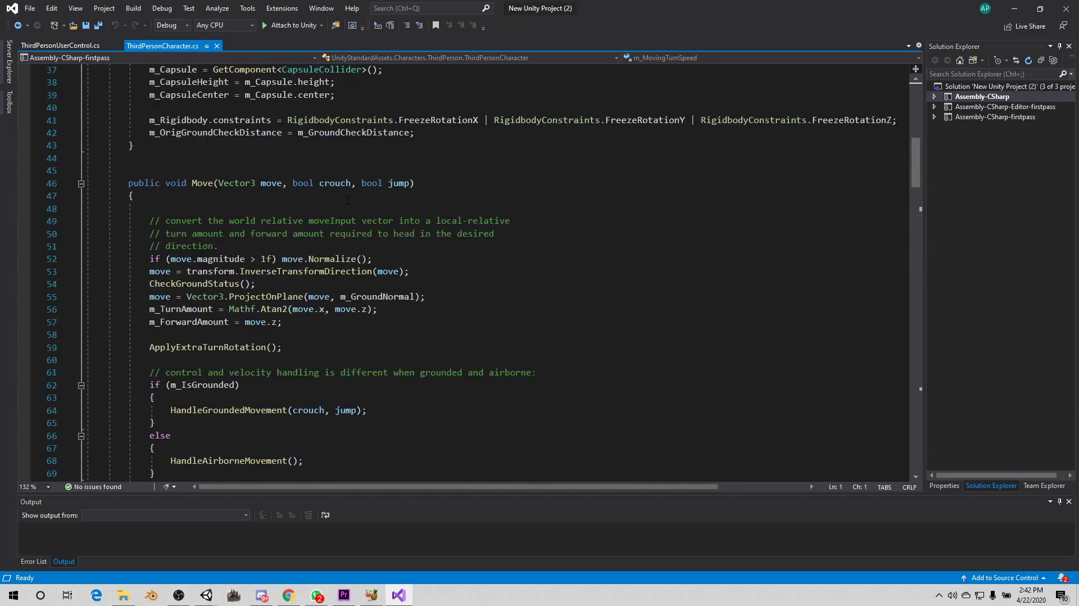
{"action": "scroll", "coordinate": [348, 199], "scroll_direction": "up", "scroll_amount": 1}
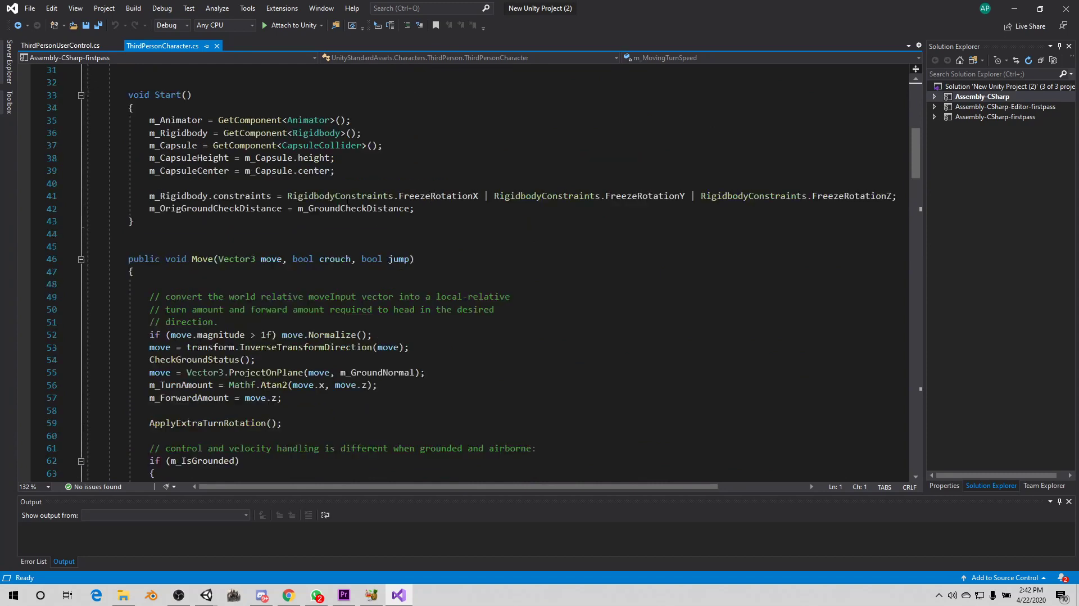
{"action": "scroll", "coordinate": [347, 199], "scroll_direction": "up", "scroll_amount": 1}
{"action": "scroll", "coordinate": [347, 200], "scroll_direction": "down", "scroll_amount": 1}
{"action": "scroll", "coordinate": [346, 202], "scroll_direction": "down", "scroll_amount": 7}
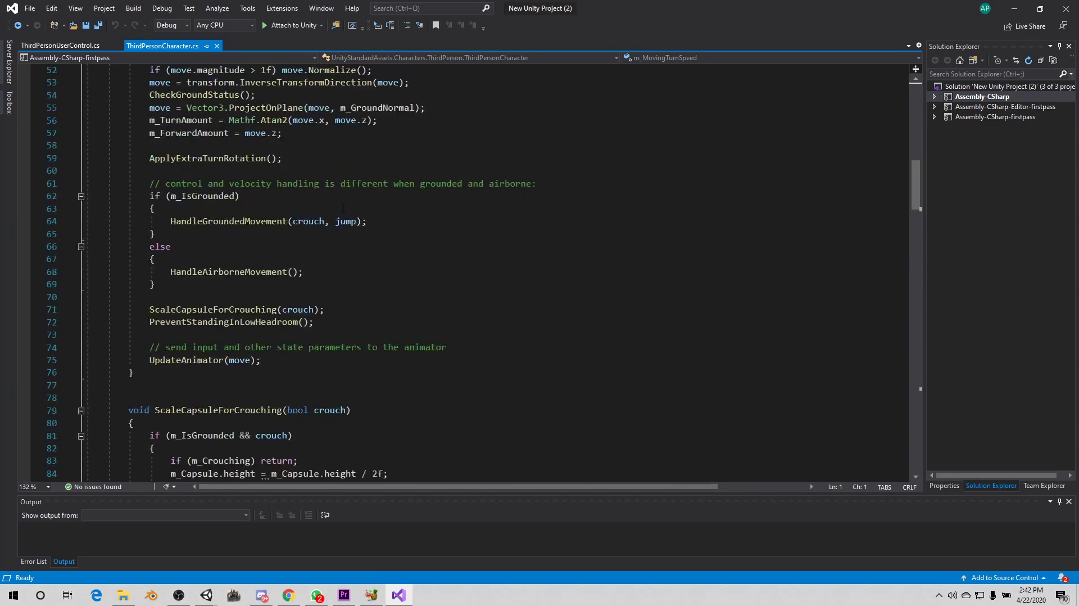
{"action": "scroll", "coordinate": [344, 205], "scroll_direction": "down", "scroll_amount": 3}
{"action": "scroll", "coordinate": [343, 208], "scroll_direction": "down", "scroll_amount": 3}
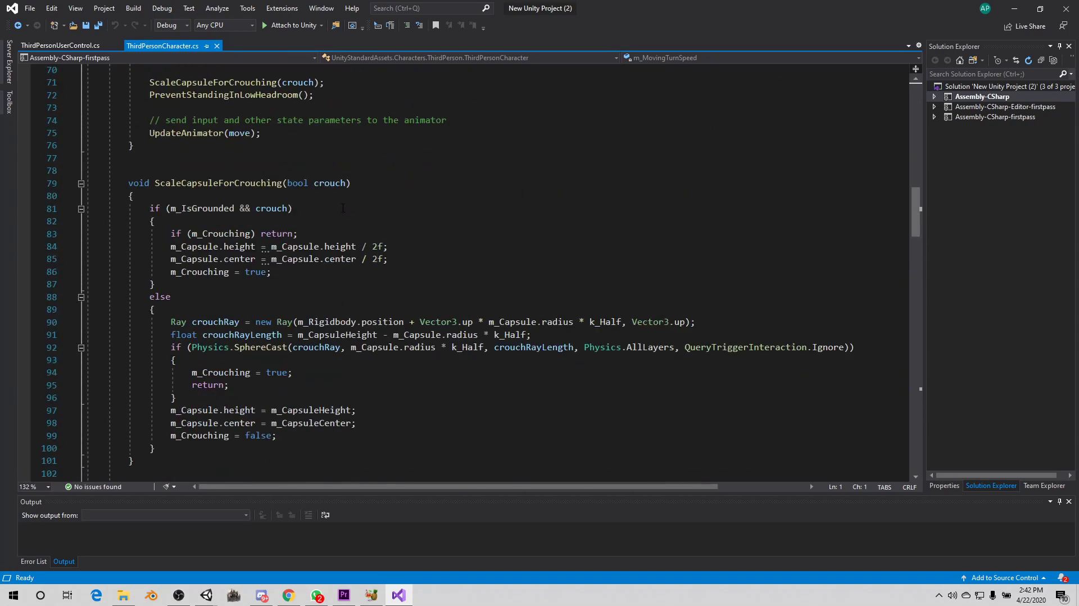
{"action": "scroll", "coordinate": [343, 208], "scroll_direction": "down", "scroll_amount": 1}
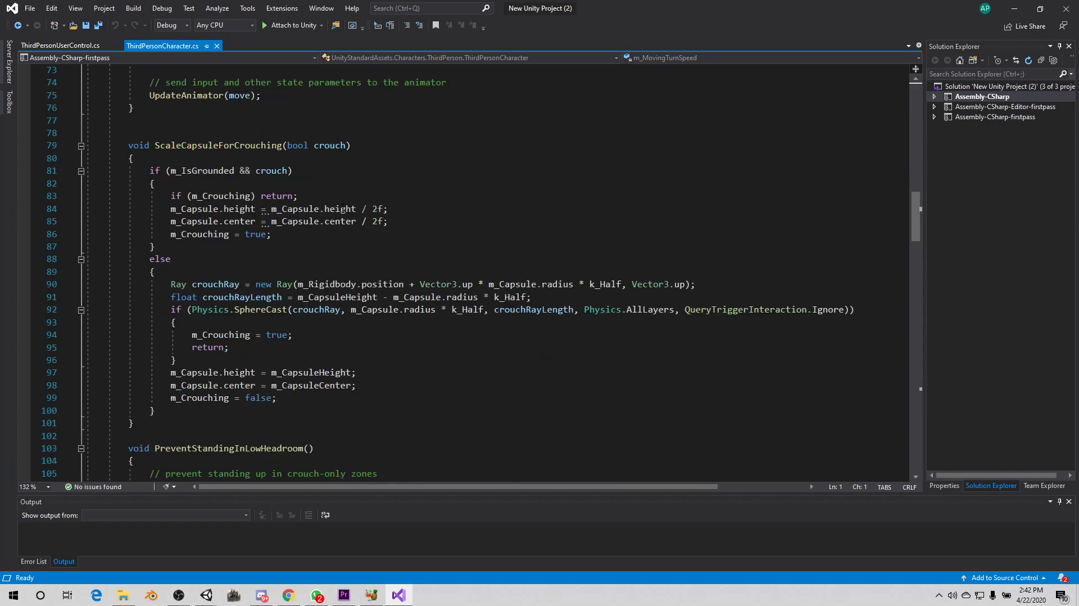
{"action": "scroll", "coordinate": [343, 208], "scroll_direction": "down", "scroll_amount": 2}
{"action": "scroll", "coordinate": [343, 208], "scroll_direction": "down", "scroll_amount": 1}
{"action": "scroll", "coordinate": [343, 208], "scroll_direction": "down", "scroll_amount": 1}
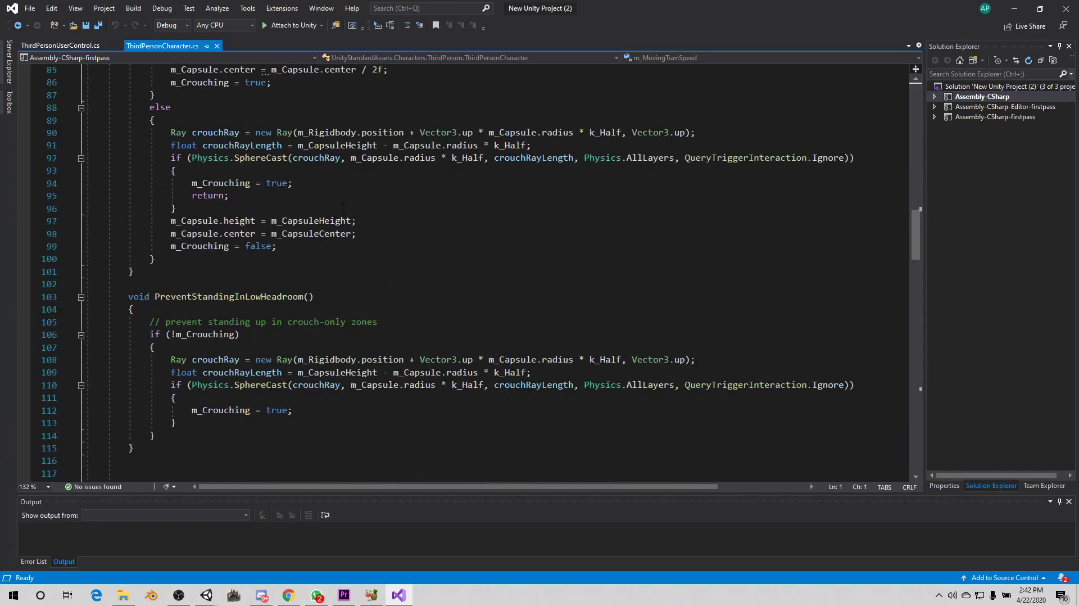
{"action": "scroll", "coordinate": [343, 208], "scroll_direction": "down", "scroll_amount": 3}
{"action": "scroll", "coordinate": [343, 207], "scroll_direction": "down", "scroll_amount": 1}
{"action": "scroll", "coordinate": [343, 208], "scroll_direction": "down", "scroll_amount": 2}
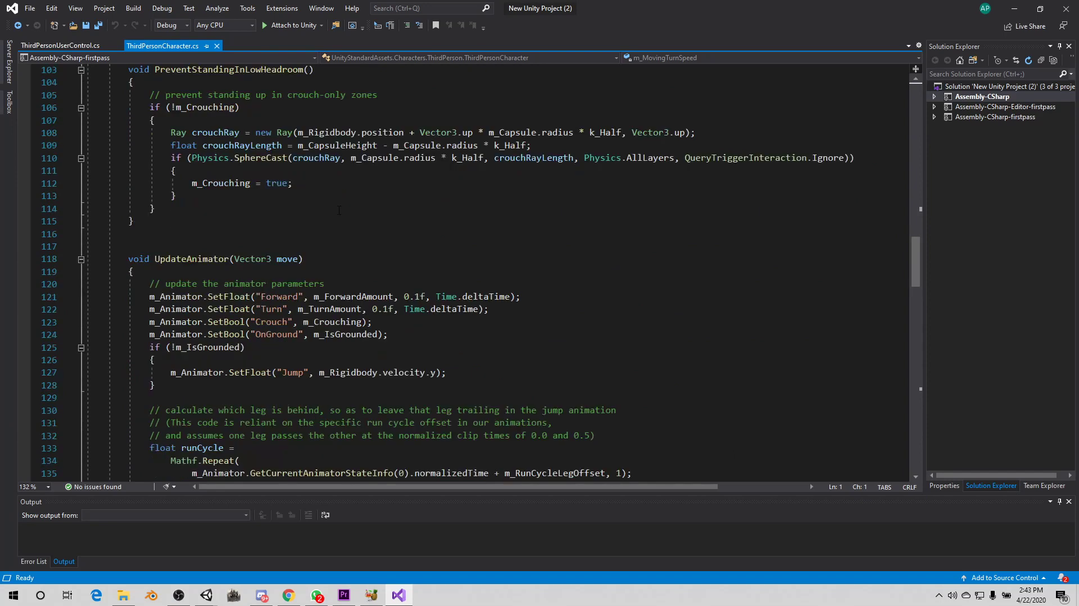
{"action": "scroll", "coordinate": [339, 210], "scroll_direction": "down", "scroll_amount": 2}
{"action": "scroll", "coordinate": [338, 212], "scroll_direction": "down", "scroll_amount": 1}
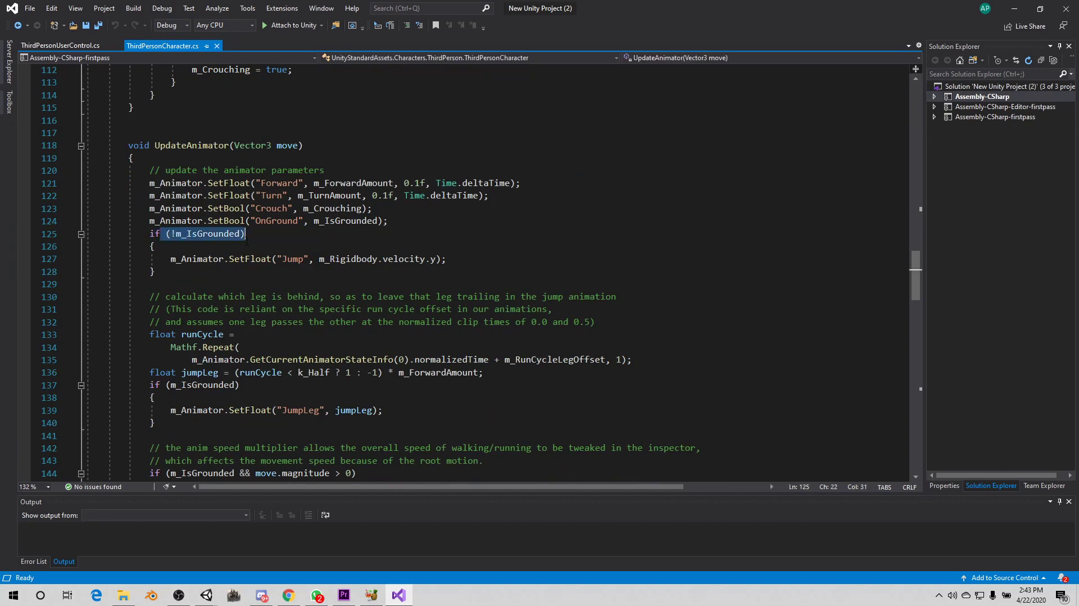
{"action": "left_click_drag", "start_coordinate": [149, 234], "coordinate": [248, 234]}
Select m_Animator, the SetFloat call, and the "Jump" parameter name on line 127
{"action": "left_click_drag", "start_coordinate": [171, 259], "coordinate": [224, 258]}
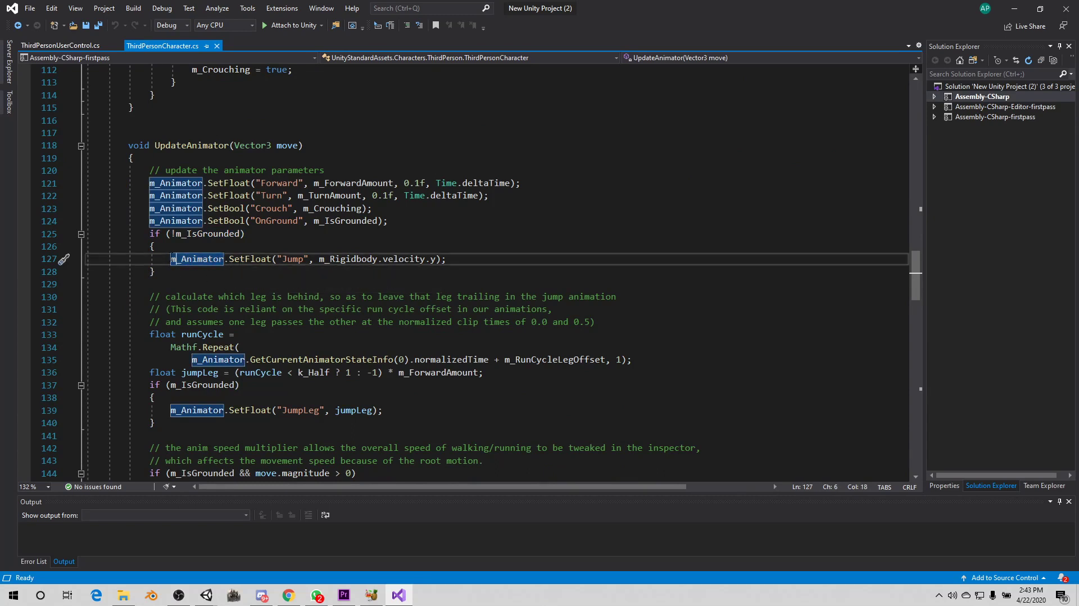
{"action": "key", "text": "shift+Left"}
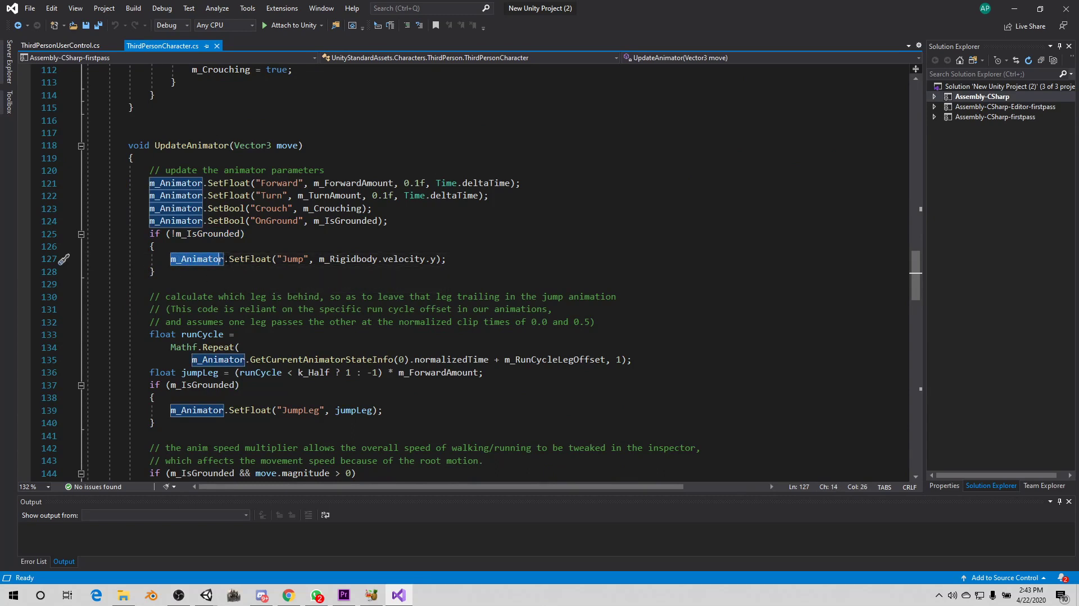
{"action": "key", "text": "shift+Left"}
{"action": "key", "text": "shift+Left"}
{"action": "key", "text": "shift+Left"}
{"action": "left_click_drag", "start_coordinate": [229, 258], "coordinate": [270, 258]}
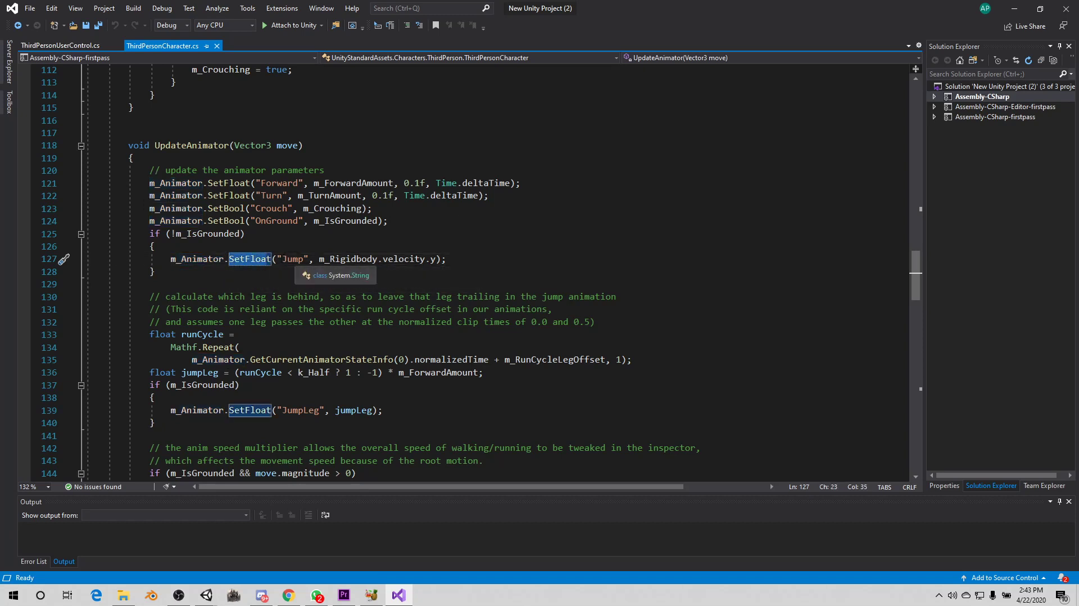
{"action": "left_click_drag", "start_coordinate": [277, 259], "coordinate": [310, 259]}
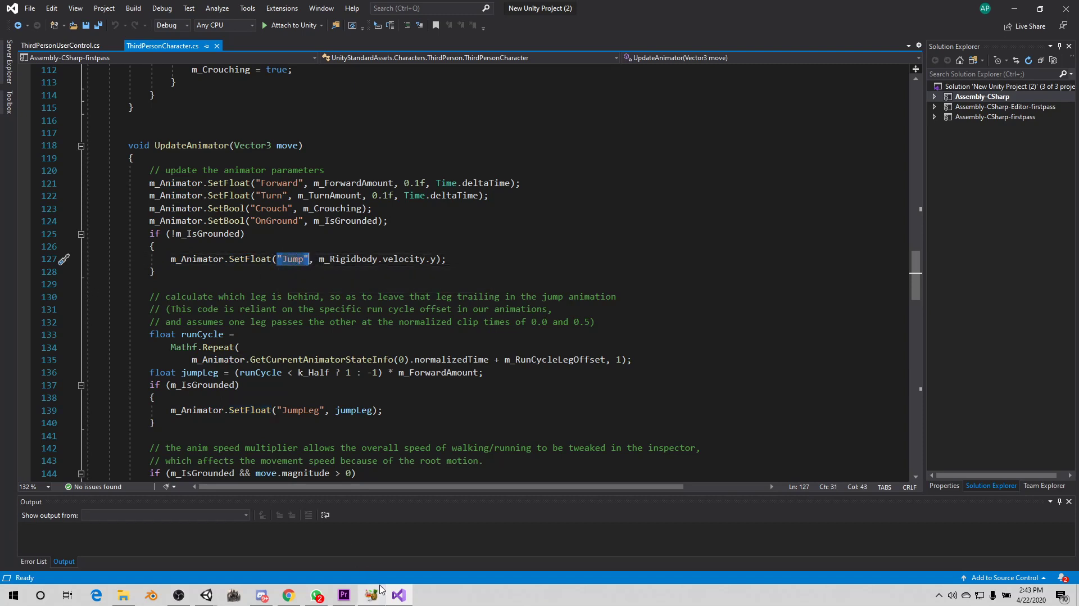
In Unity, open ThirdPersonAnimatorController from the ThirdPersonCharacter > Animator folder
{"action": "mouse_move", "coordinate": [207, 595]}
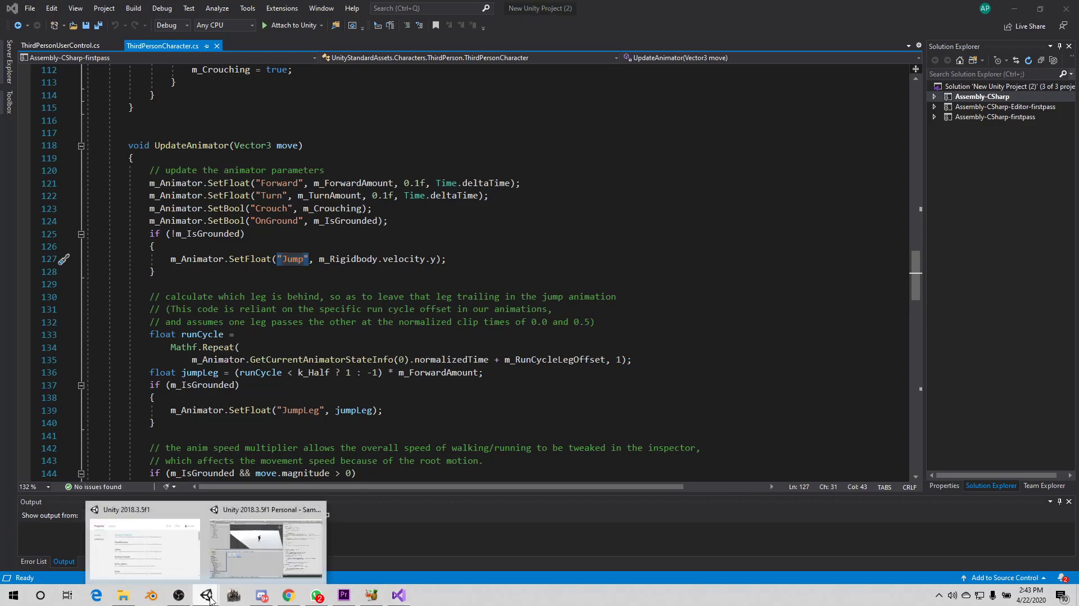
{"action": "left_click", "coordinate": [263, 552]}
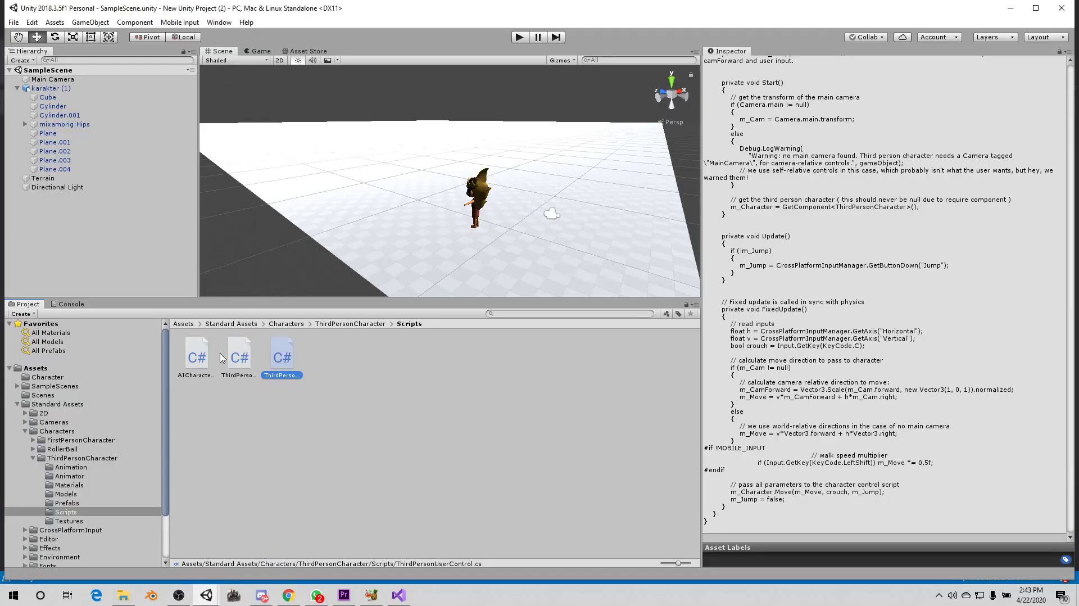
{"action": "left_click", "coordinate": [348, 324]}
{"action": "double_click", "coordinate": [228, 363]}
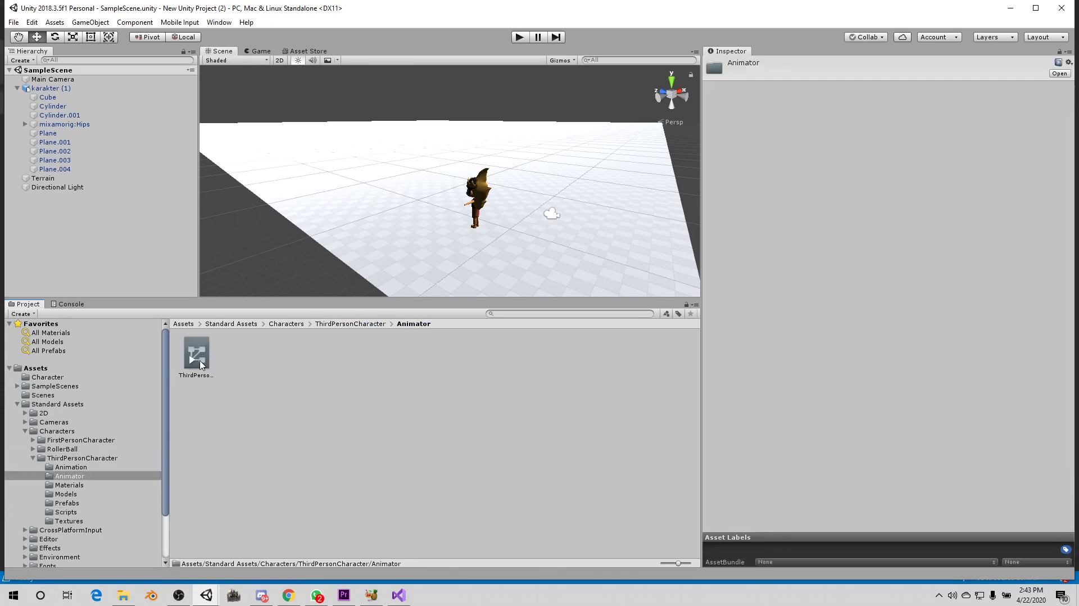
{"action": "double_click", "coordinate": [202, 359]}
Review the controller's Parameters list, inspecting OnGround, then return to Visual Studio
{"action": "scroll", "coordinate": [498, 132], "scroll_direction": "down", "scroll_amount": 3}
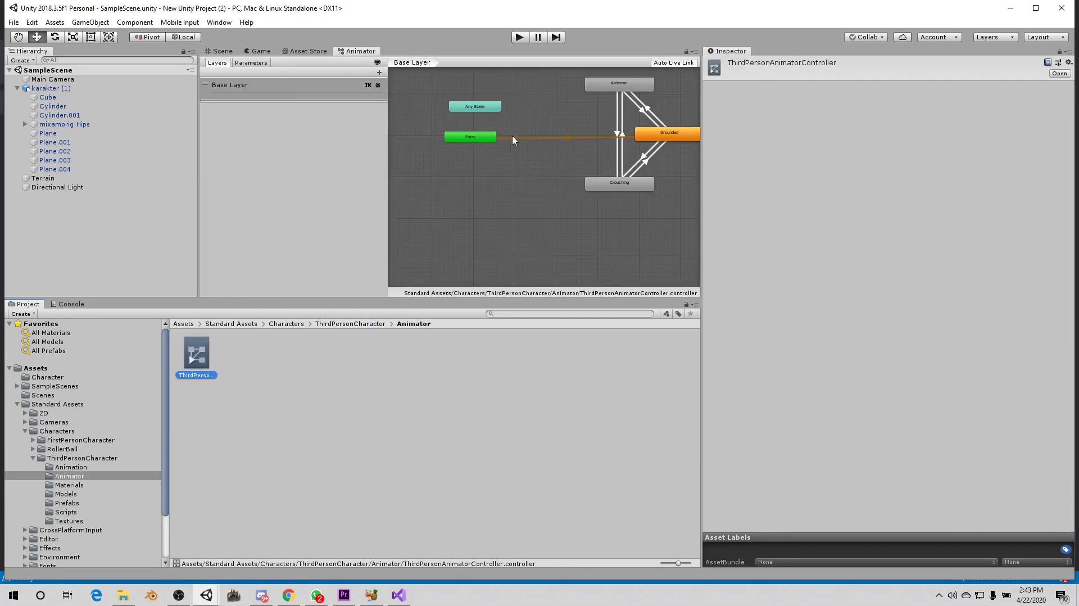
{"action": "left_click", "coordinate": [252, 63]}
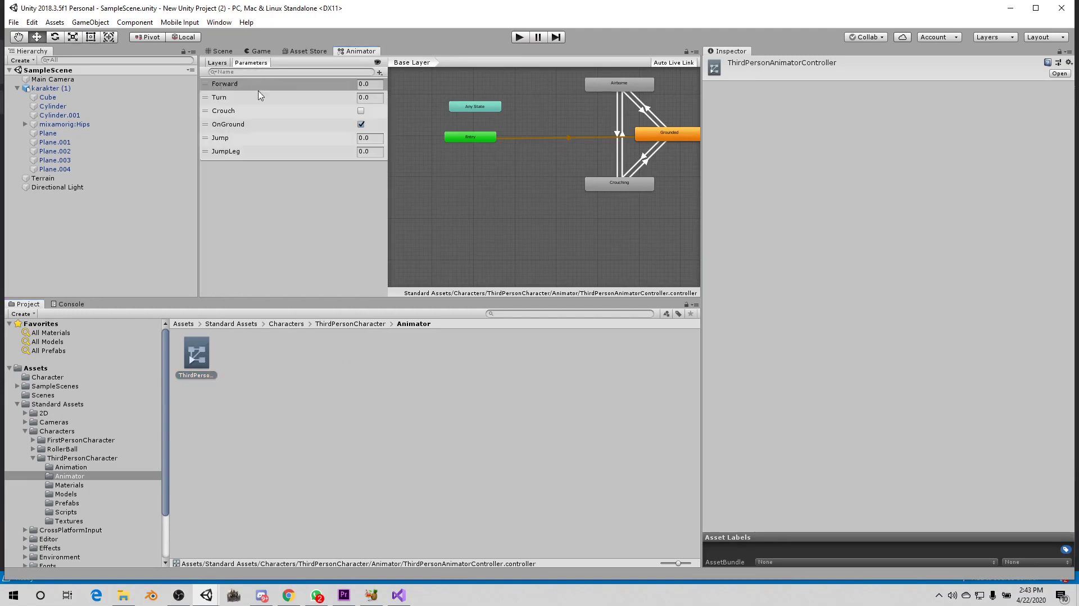
{"action": "left_click", "coordinate": [235, 129]}
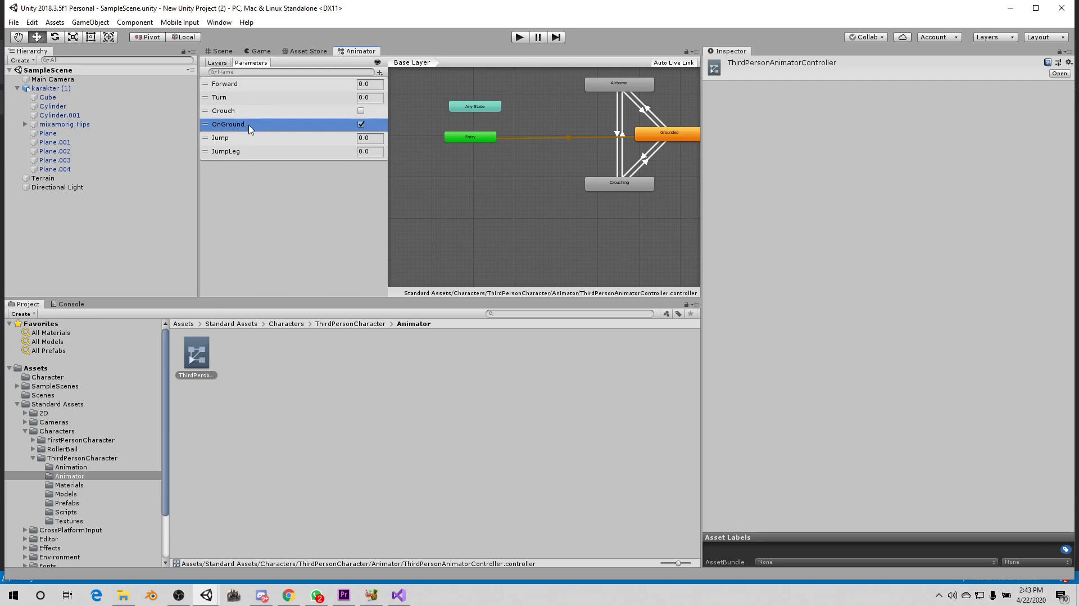
{"action": "right_click", "coordinate": [247, 129]}
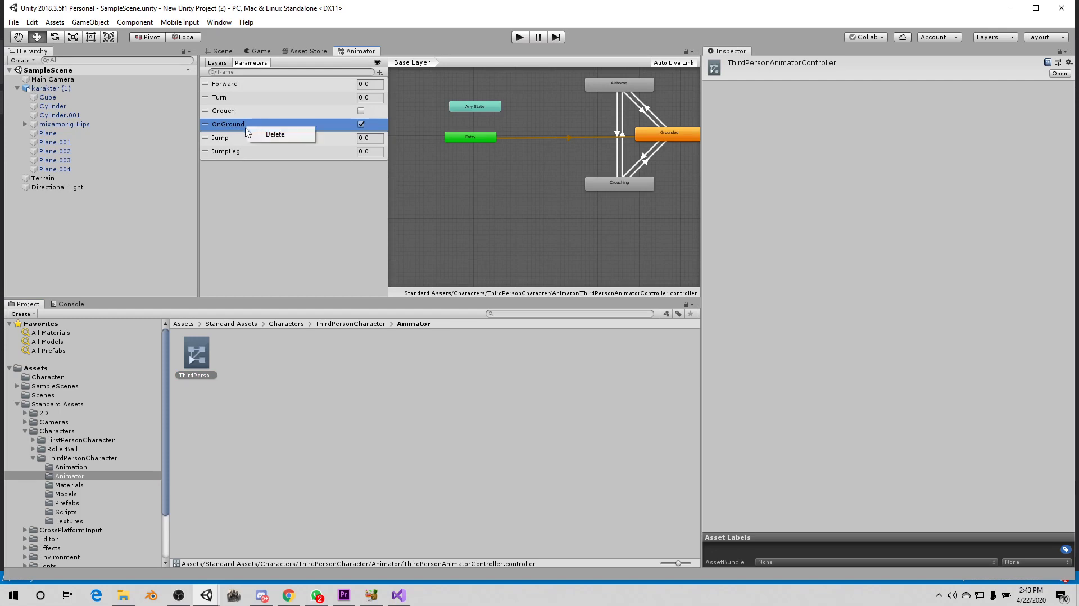
{"action": "left_click", "coordinate": [292, 251]}
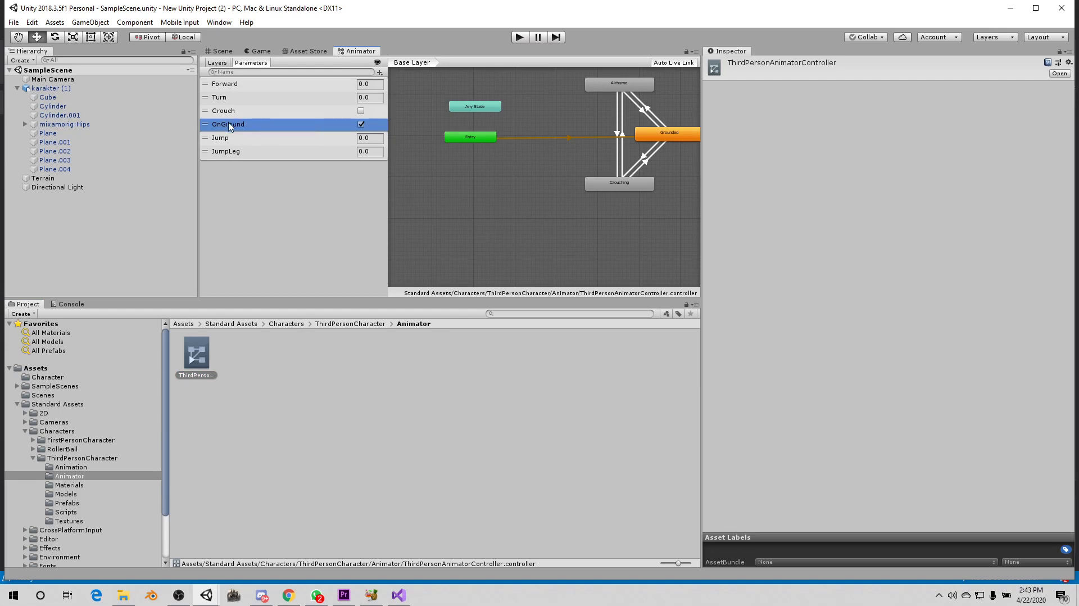
{"action": "left_click", "coordinate": [406, 597]}
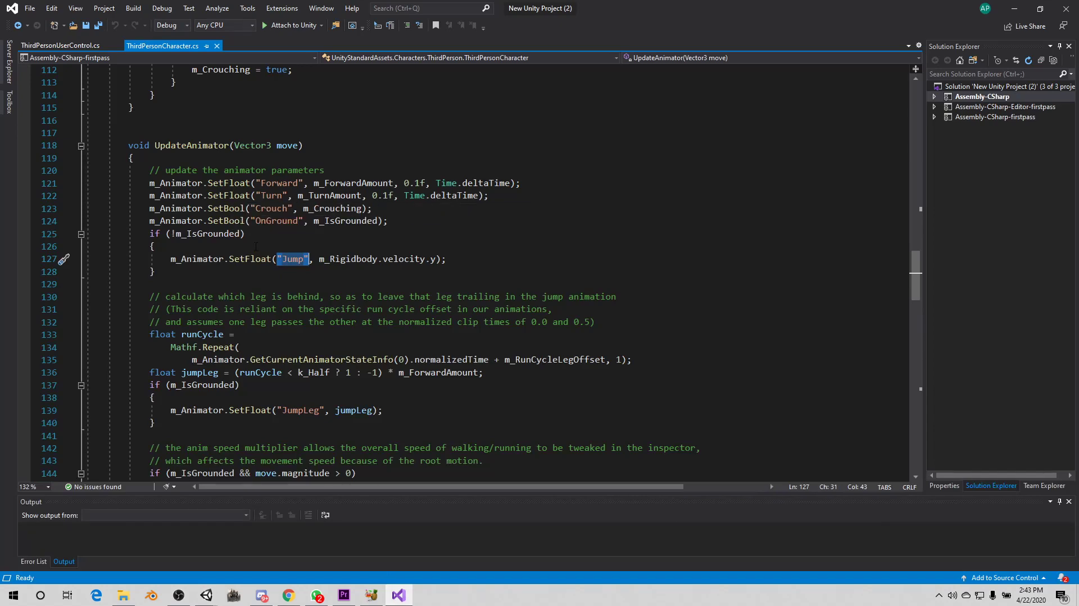
Select the SetFloat call and the word Jump on line 127, then return to Unity's Animator
{"action": "scroll", "coordinate": [255, 246], "scroll_direction": "down", "scroll_amount": 1}
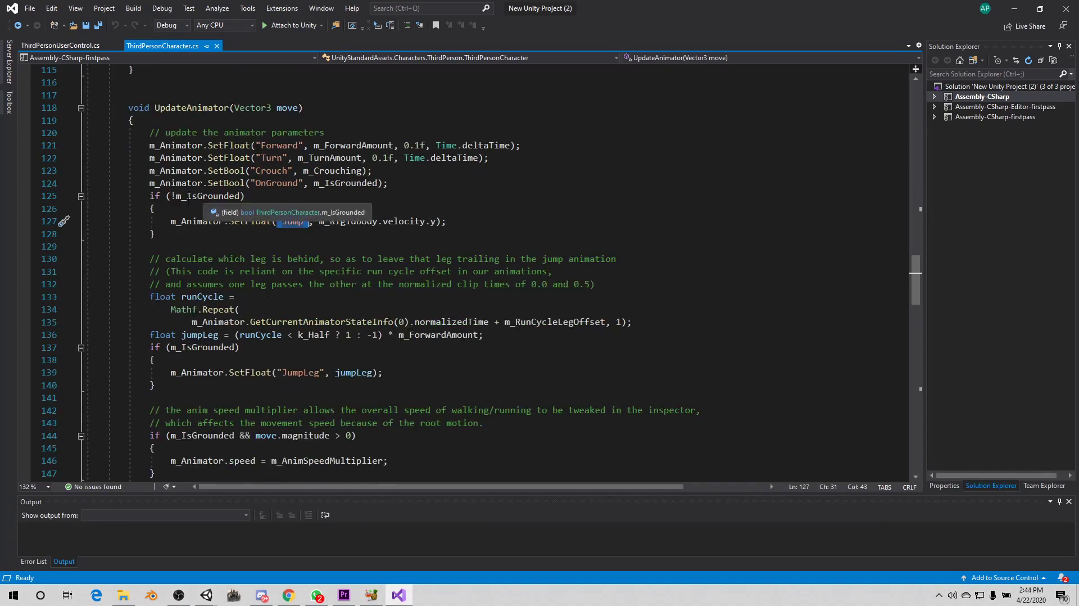
{"action": "left_click_drag", "start_coordinate": [247, 208], "coordinate": [276, 222]}
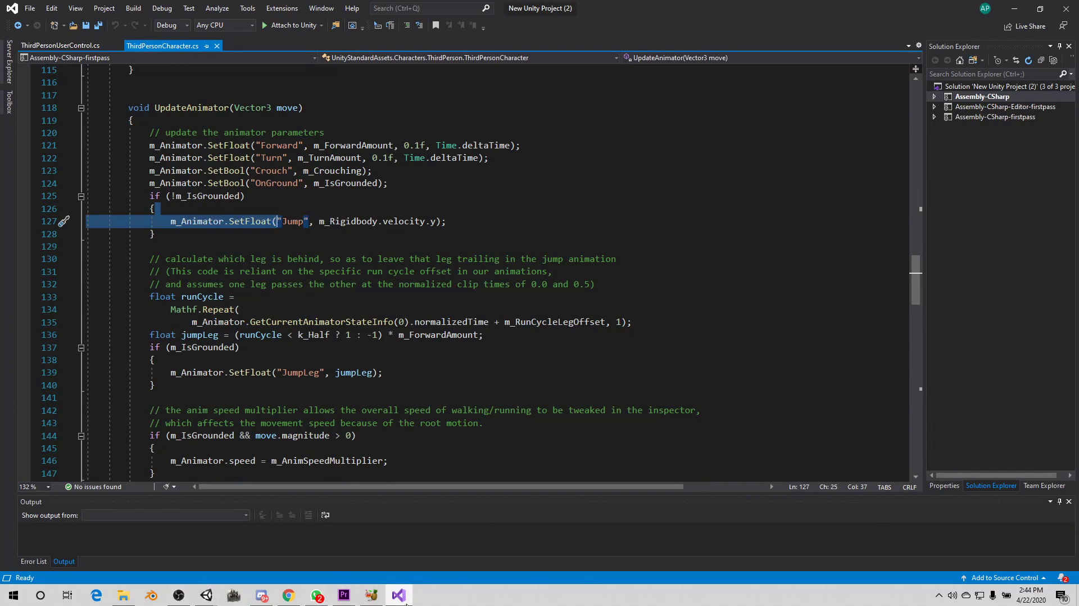
{"action": "left_click", "coordinate": [411, 597]}
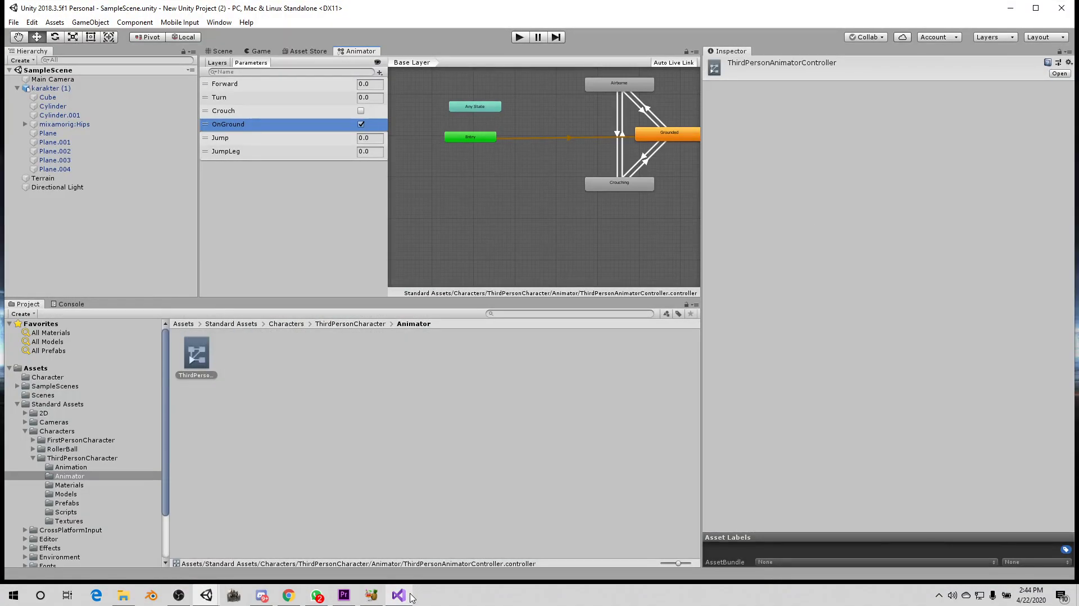
{"action": "left_click", "coordinate": [411, 597]}
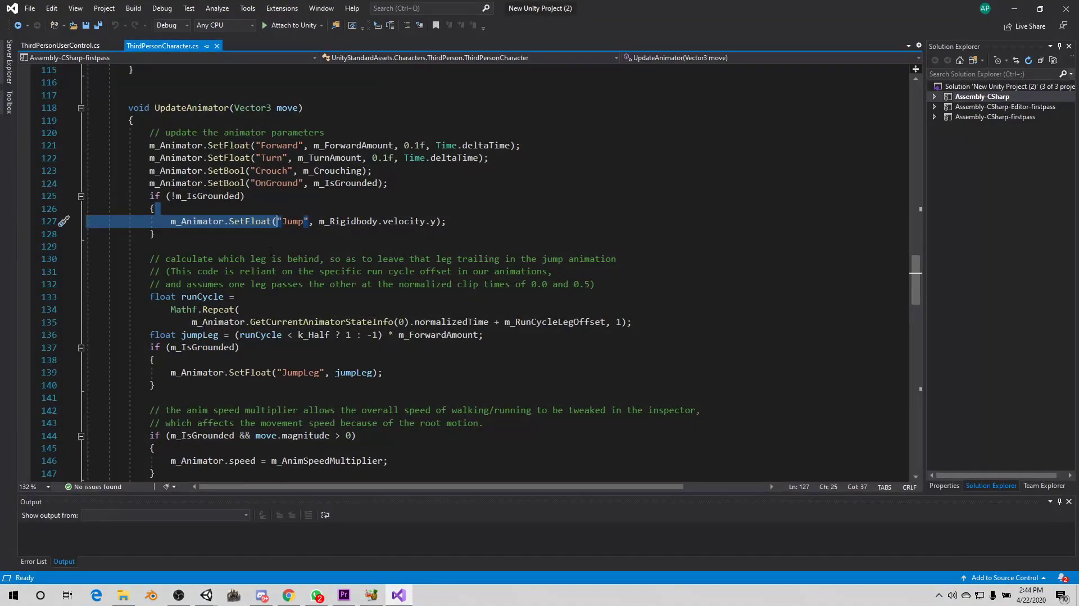
{"action": "left_click", "coordinate": [269, 251]}
{"action": "left_click_drag", "start_coordinate": [176, 221], "coordinate": [271, 221]}
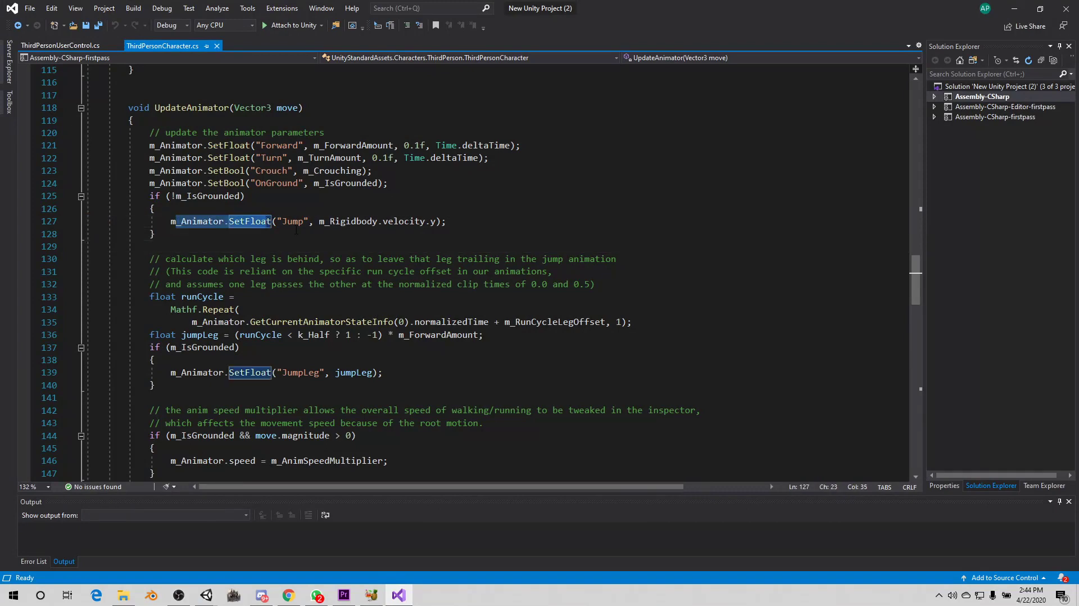
{"action": "double_click", "coordinate": [292, 221]}
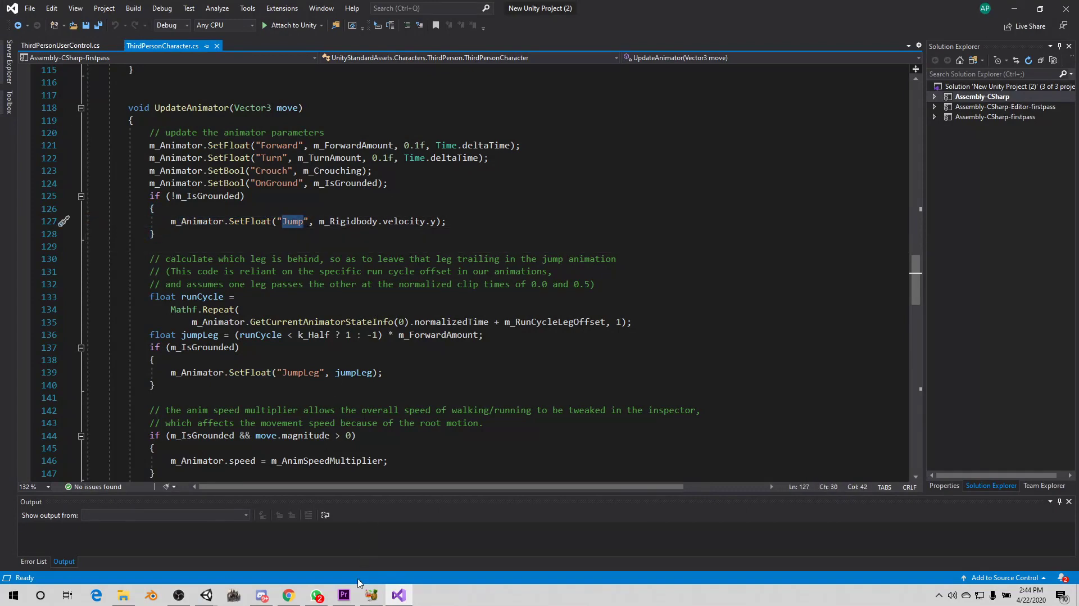
{"action": "left_click", "coordinate": [399, 594]}
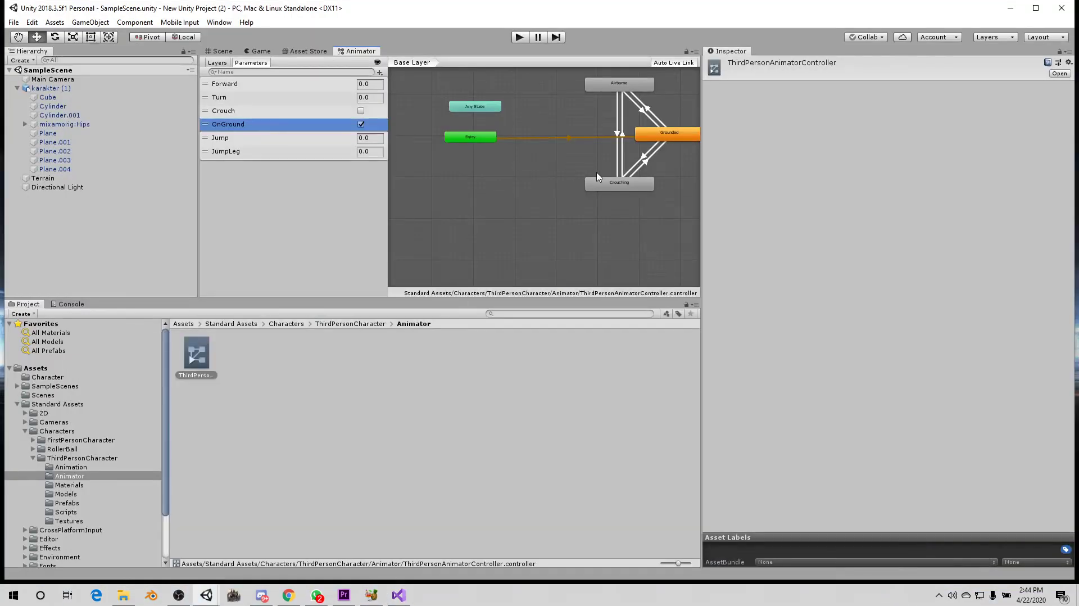
Open the Grounded state's blend tree and look over its settings and motion nodes
{"action": "middle_click_drag", "start_coordinate": [598, 178], "coordinate": [528, 189]}
{"action": "scroll", "coordinate": [616, 157], "scroll_direction": "up", "scroll_amount": 2}
{"action": "scroll", "coordinate": [616, 156], "scroll_direction": "up", "scroll_amount": 1}
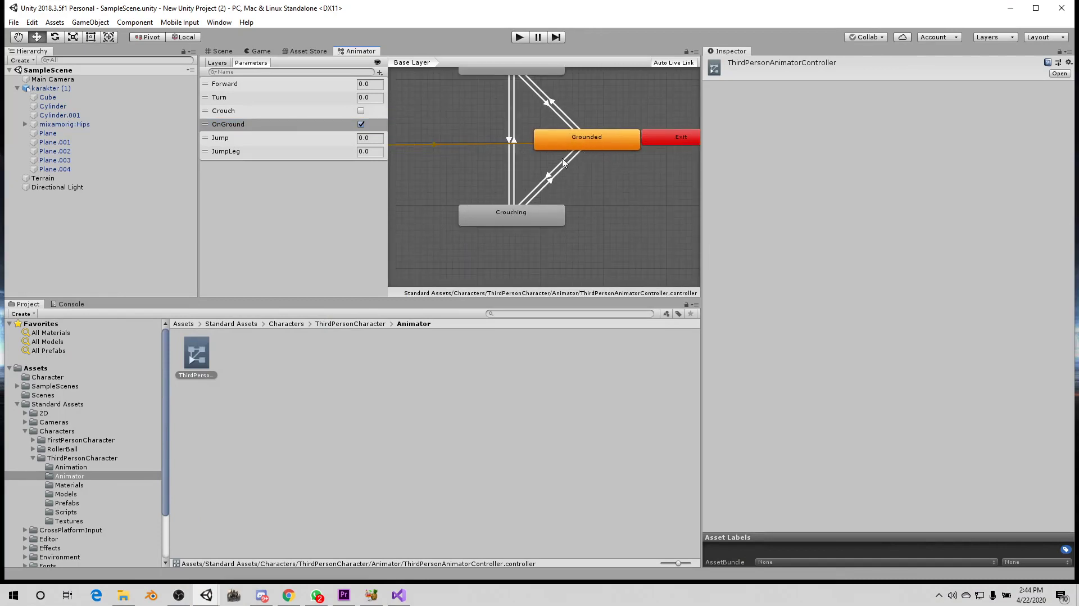
{"action": "scroll", "coordinate": [539, 202], "scroll_direction": "down", "scroll_amount": 2}
{"action": "mouse_move", "coordinate": [538, 201]}
{"action": "middle_mouse_down"}
{"action": "mouse_move", "coordinate": [635, 231]}
{"action": "mouse_move", "coordinate": [536, 187]}
{"action": "middle_mouse_up"}
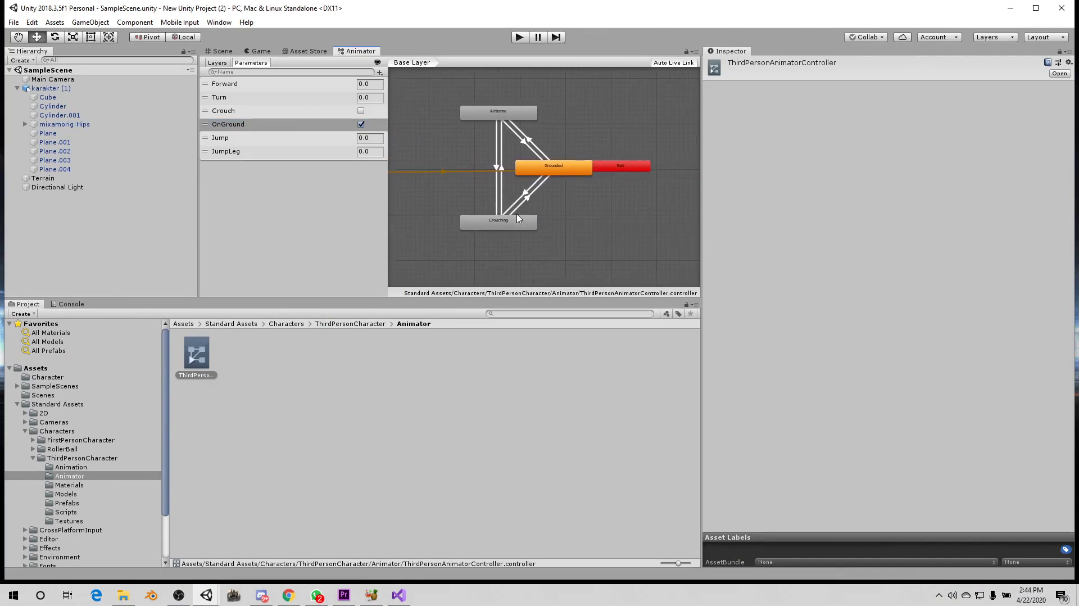
{"action": "double_click", "coordinate": [553, 172]}
{"action": "scroll", "coordinate": [557, 183], "scroll_direction": "up", "scroll_amount": 2}
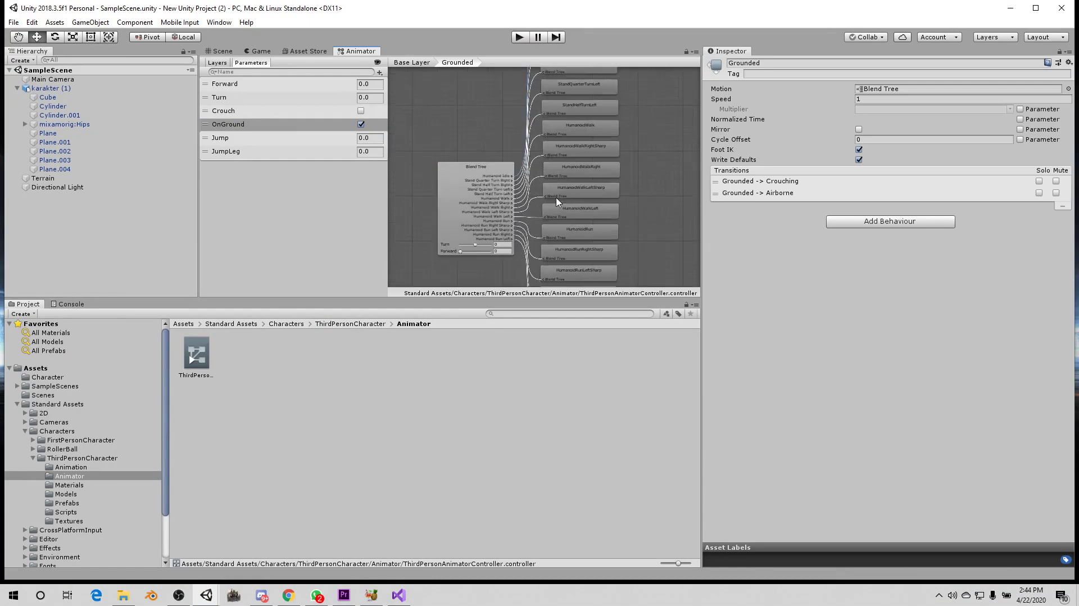
{"action": "scroll", "coordinate": [556, 186], "scroll_direction": "up", "scroll_amount": 2}
{"action": "scroll", "coordinate": [555, 191], "scroll_direction": "up", "scroll_amount": 1}
{"action": "middle_click_drag", "start_coordinate": [555, 191], "coordinate": [589, 178]}
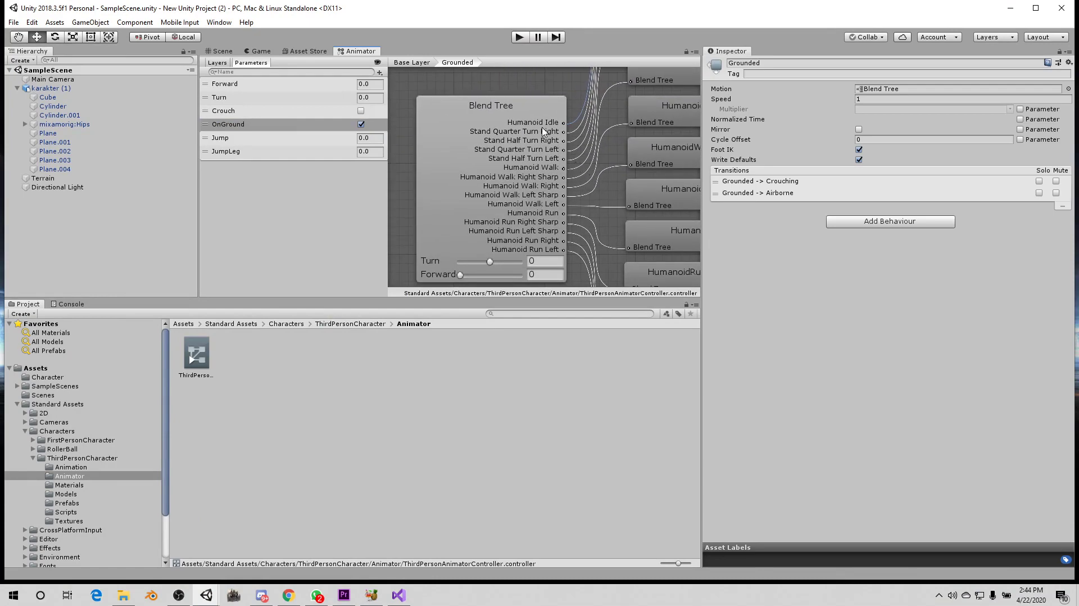
{"action": "left_click", "coordinate": [544, 130]}
{"action": "scroll", "coordinate": [593, 183], "scroll_direction": "down", "scroll_amount": 2}
{"action": "scroll", "coordinate": [585, 169], "scroll_direction": "down", "scroll_amount": 1}
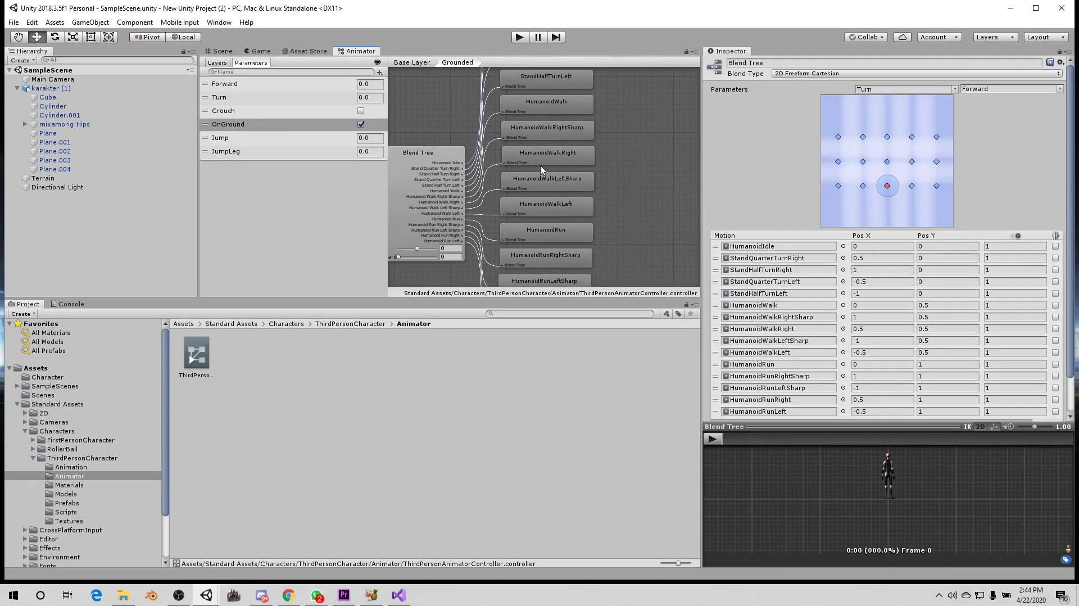
{"action": "scroll", "coordinate": [568, 135], "scroll_direction": "down", "scroll_amount": 1}
{"action": "scroll", "coordinate": [560, 113], "scroll_direction": "down", "scroll_amount": 1}
{"action": "scroll", "coordinate": [562, 130], "scroll_direction": "up", "scroll_amount": 1}
{"action": "scroll", "coordinate": [565, 180], "scroll_direction": "up", "scroll_amount": 1}
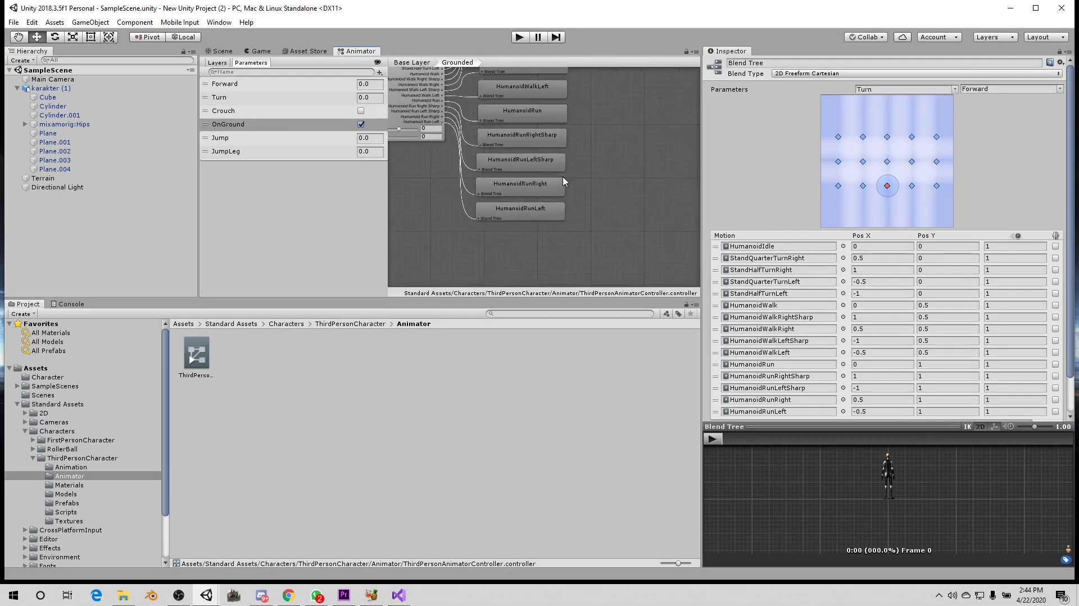
{"action": "scroll", "coordinate": [563, 177], "scroll_direction": "up", "scroll_amount": 1}
{"action": "scroll", "coordinate": [534, 154], "scroll_direction": "up", "scroll_amount": 1}
{"action": "mouse_move", "coordinate": [534, 154]}
{"action": "middle_mouse_down"}
{"action": "mouse_move", "coordinate": [565, 222]}
{"action": "mouse_move", "coordinate": [520, 253]}
{"action": "middle_mouse_up"}
{"action": "mouse_move", "coordinate": [520, 191]}
{"action": "middle_mouse_down"}
{"action": "mouse_move", "coordinate": [529, 242]}
{"action": "mouse_move", "coordinate": [542, 227]}
{"action": "middle_mouse_up"}
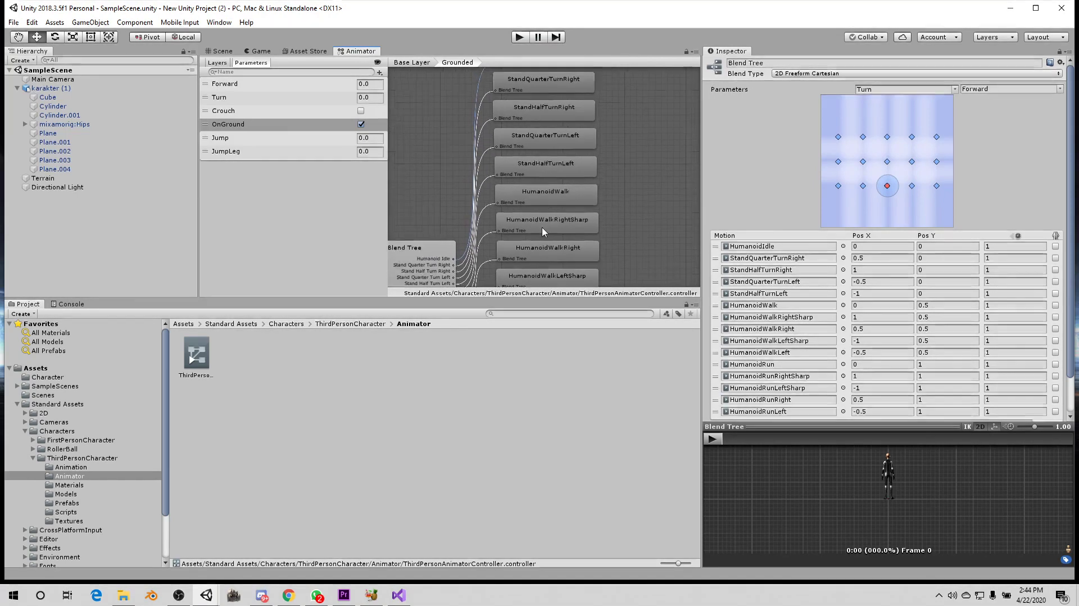
{"action": "middle_click_drag", "start_coordinate": [546, 187], "coordinate": [595, 135]}
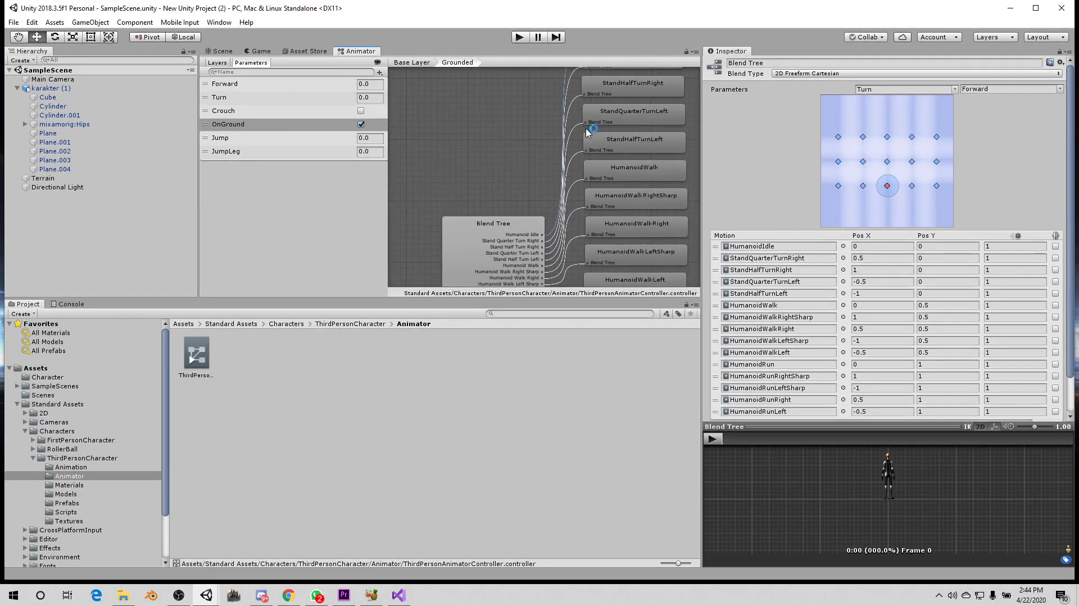
{"action": "middle_click_drag", "start_coordinate": [500, 168], "coordinate": [551, 119]}
Open the Airborne blend tree from Base Layer and inspect its HumanoidMidAir and HumanoidFall motions
{"action": "left_click", "coordinate": [413, 63]}
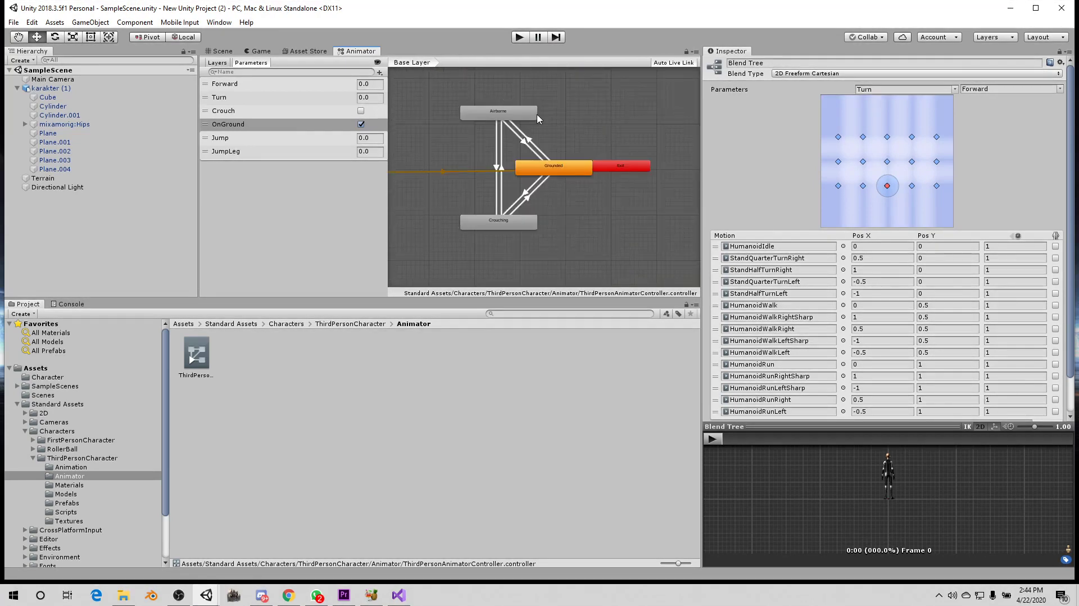
{"action": "left_click", "coordinate": [518, 115]}
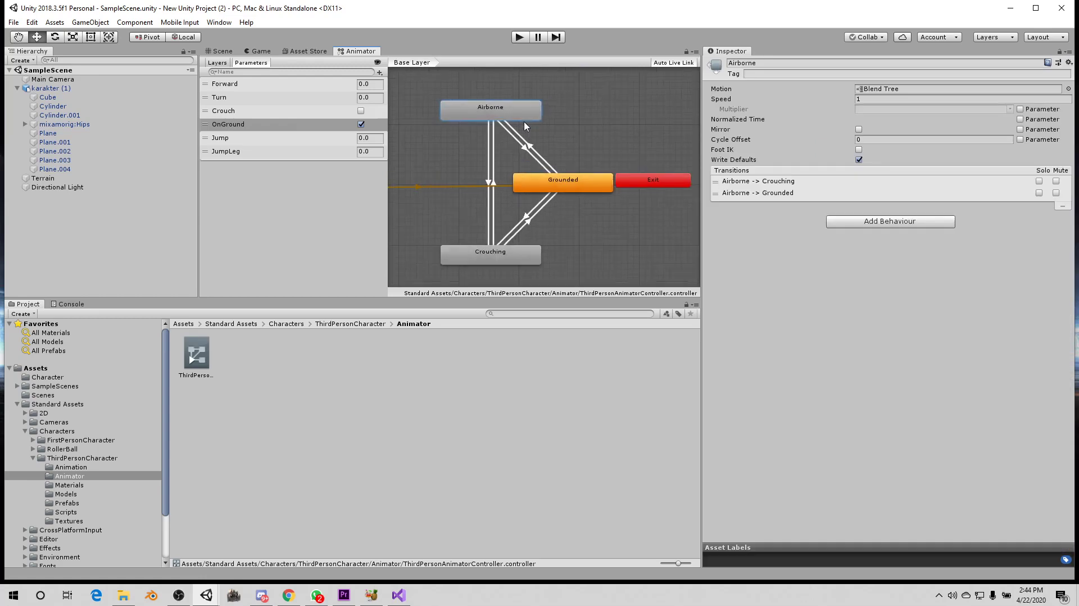
{"action": "double_click", "coordinate": [518, 115]}
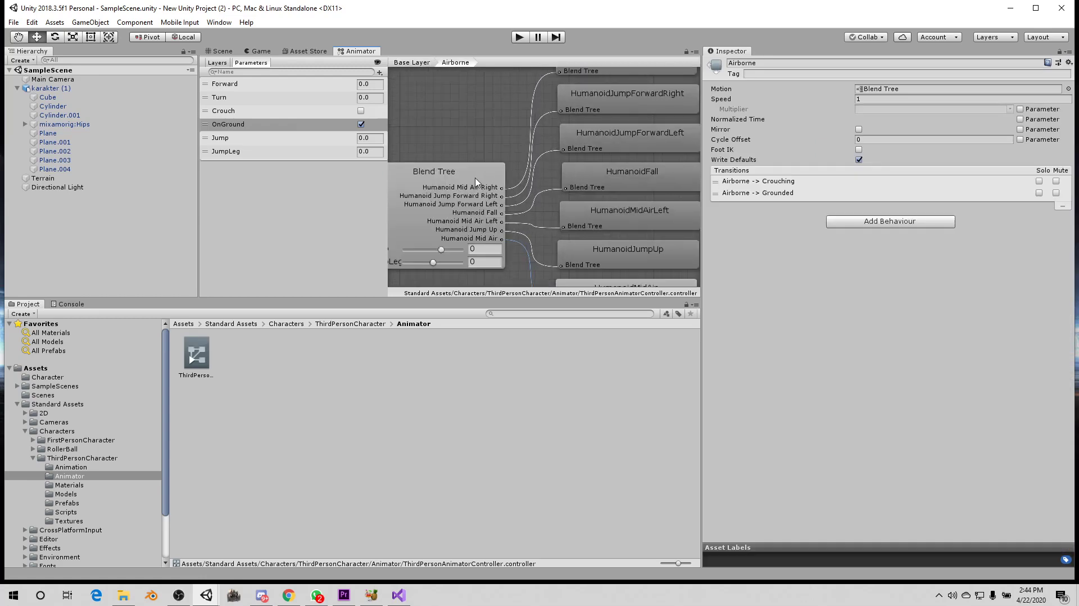
{"action": "scroll", "coordinate": [478, 183], "scroll_direction": "down", "scroll_amount": 1}
{"action": "scroll", "coordinate": [526, 188], "scroll_direction": "down", "scroll_amount": 1}
{"action": "mouse_move", "coordinate": [557, 163]}
{"action": "middle_mouse_down"}
{"action": "mouse_move", "coordinate": [508, 199]}
{"action": "mouse_move", "coordinate": [582, 129]}
{"action": "middle_mouse_up"}
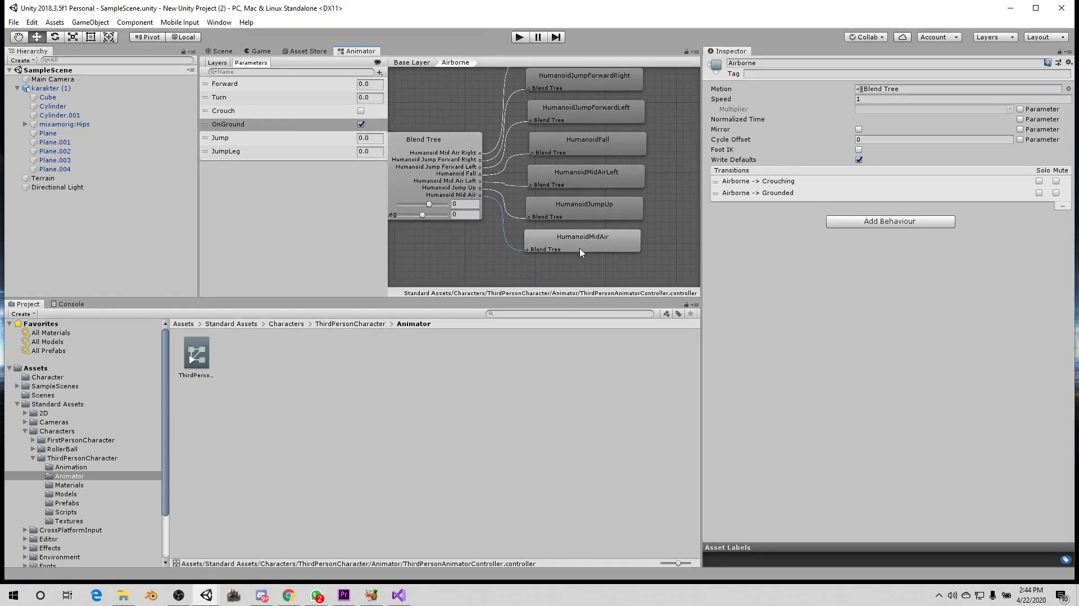
{"action": "left_click", "coordinate": [580, 249]}
{"action": "scroll", "coordinate": [590, 191], "scroll_direction": "up", "scroll_amount": 2}
{"action": "scroll", "coordinate": [594, 143], "scroll_direction": "down", "scroll_amount": 4}
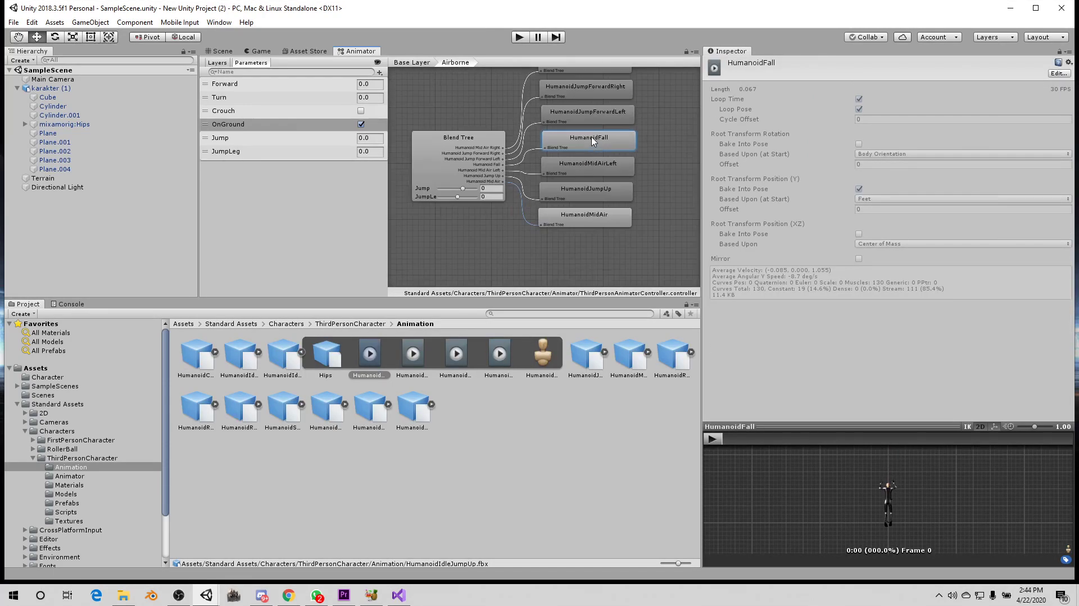
{"action": "left_click", "coordinate": [601, 114]}
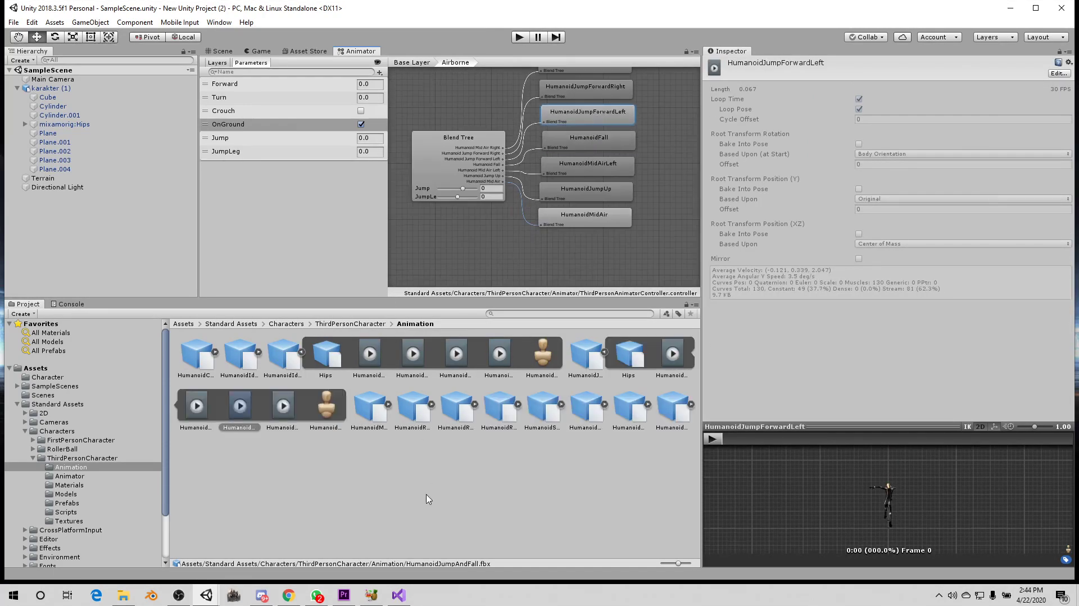
{"action": "left_click", "coordinate": [399, 595]}
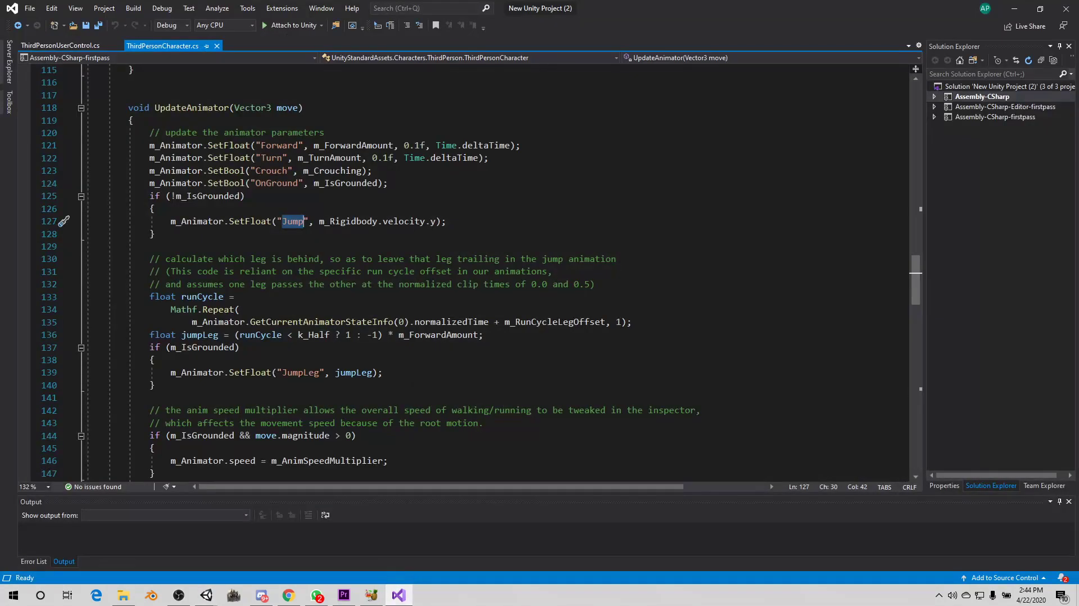
{"action": "scroll", "coordinate": [440, 251], "scroll_direction": "down", "scroll_amount": 2}
{"action": "scroll", "coordinate": [441, 251], "scroll_direction": "up", "scroll_amount": 2}
{"action": "left_click_drag", "start_coordinate": [389, 183], "coordinate": [169, 158]}
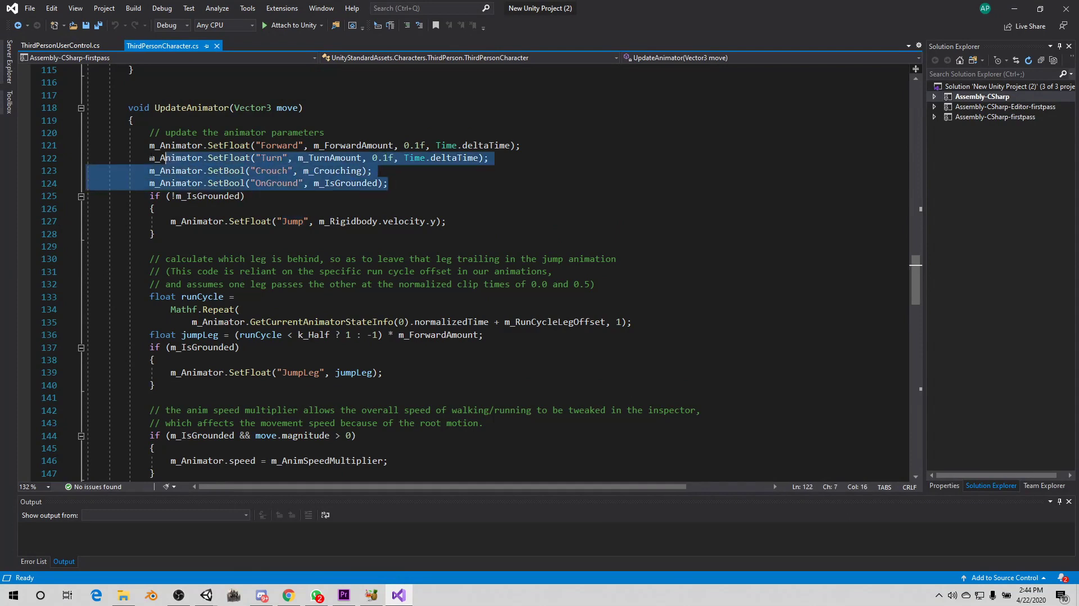
{"action": "left_click", "coordinate": [169, 158]}
{"action": "left_click", "coordinate": [562, 247]}
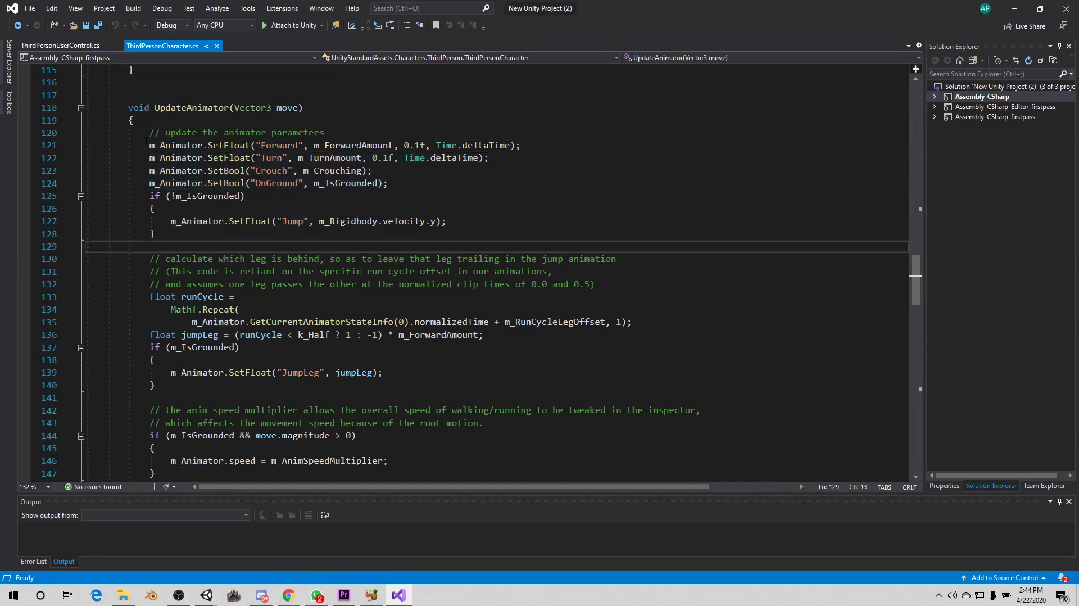
{"action": "left_click_drag", "start_coordinate": [149, 145], "coordinate": [256, 145]}
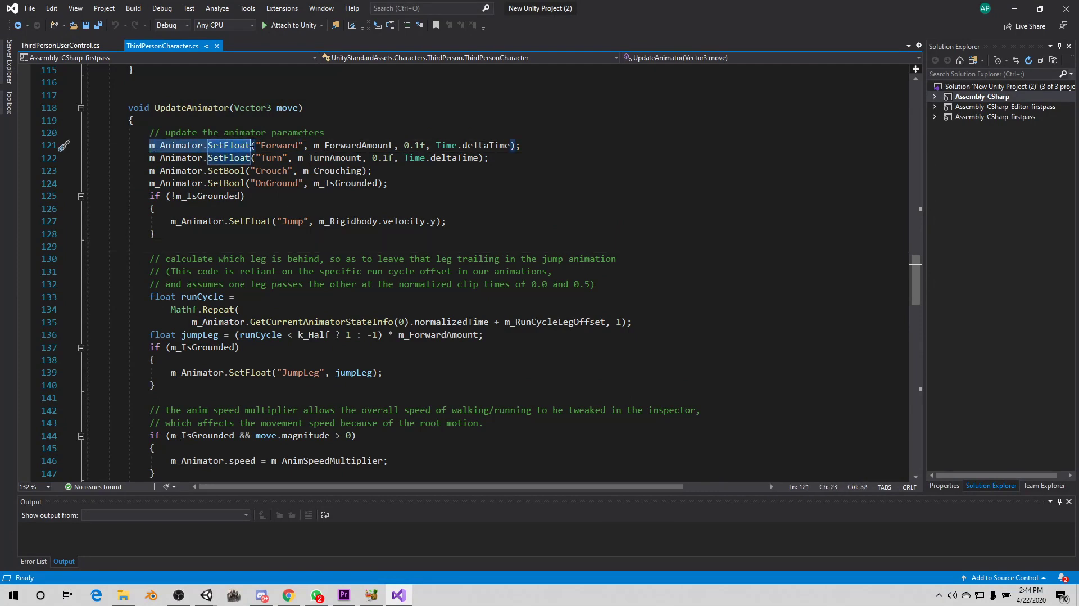
{"action": "left_click_drag", "start_coordinate": [256, 145], "coordinate": [392, 145]}
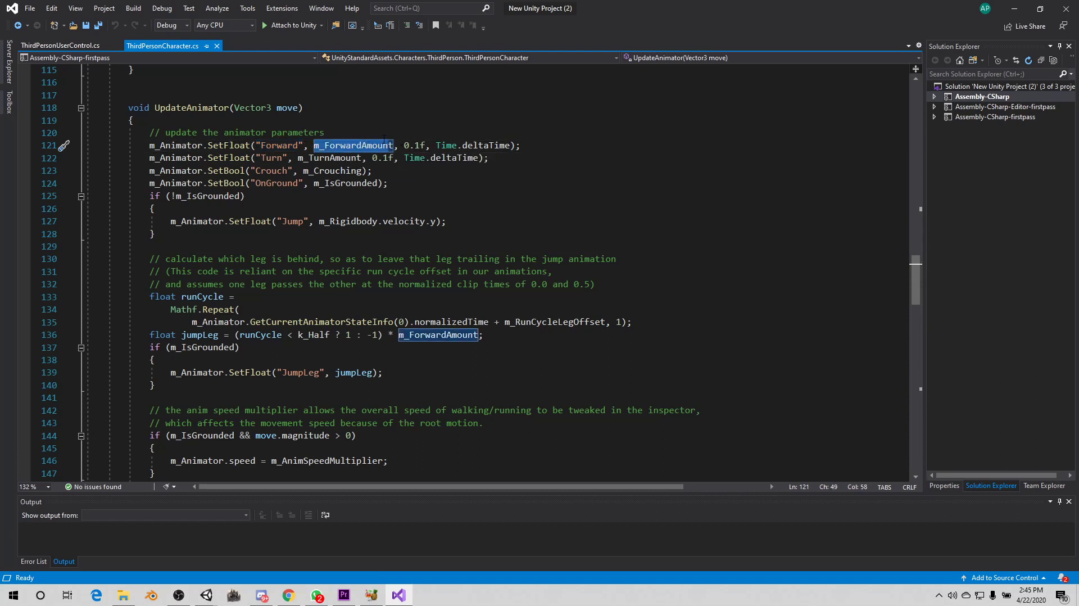
{"action": "left_click", "coordinate": [318, 145]}
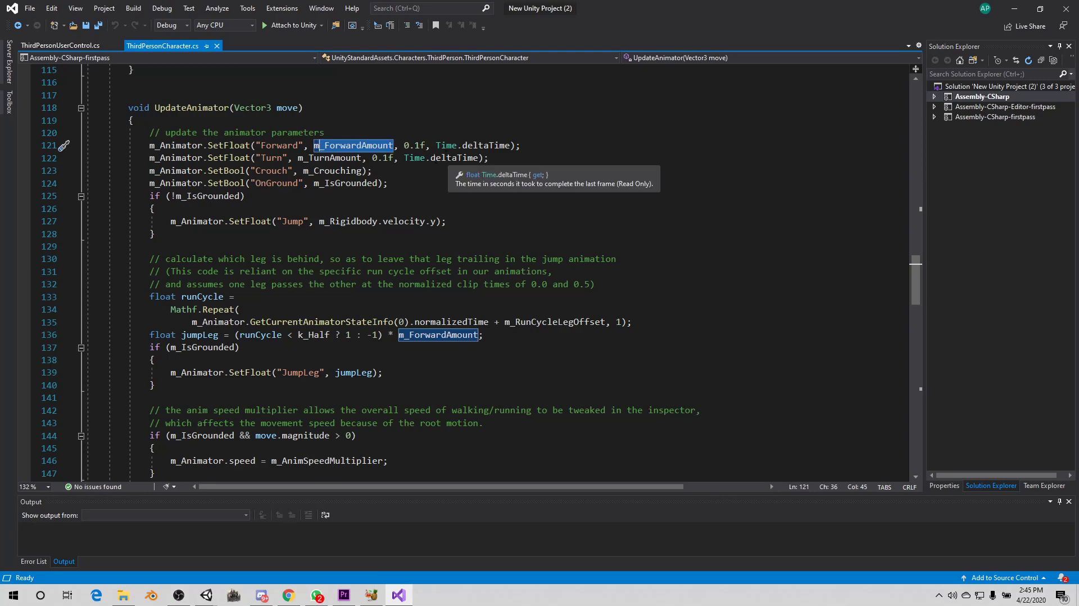
{"action": "scroll", "coordinate": [452, 164], "scroll_direction": "up", "scroll_amount": 3}
{"action": "scroll", "coordinate": [427, 164], "scroll_direction": "up", "scroll_amount": 1}
{"action": "scroll", "coordinate": [401, 164], "scroll_direction": "up", "scroll_amount": 4}
{"action": "scroll", "coordinate": [402, 164], "scroll_direction": "up", "scroll_amount": 5}
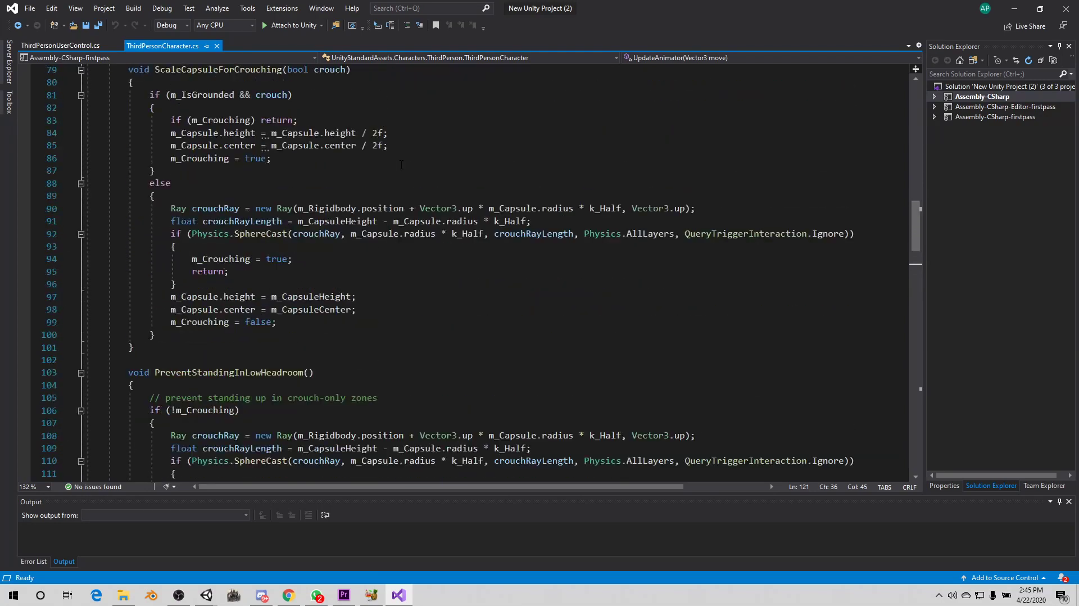
{"action": "scroll", "coordinate": [402, 163], "scroll_direction": "up", "scroll_amount": 5}
{"action": "scroll", "coordinate": [402, 163], "scroll_direction": "up", "scroll_amount": 5}
{"action": "scroll", "coordinate": [402, 162], "scroll_direction": "up", "scroll_amount": 3}
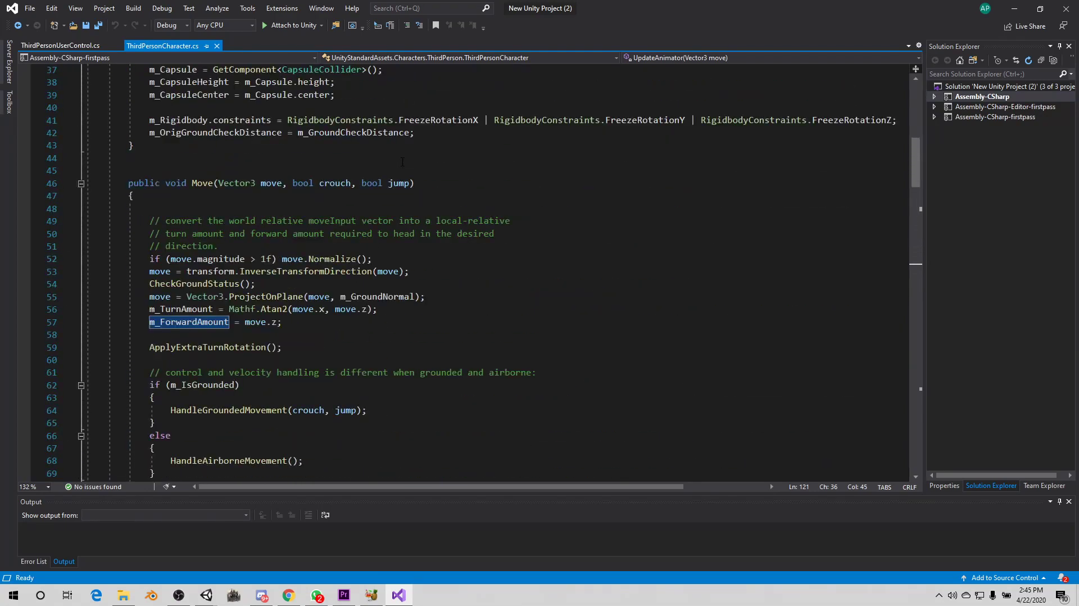
{"action": "scroll", "coordinate": [402, 162], "scroll_direction": "up", "scroll_amount": 4}
{"action": "scroll", "coordinate": [403, 162], "scroll_direction": "up", "scroll_amount": 2}
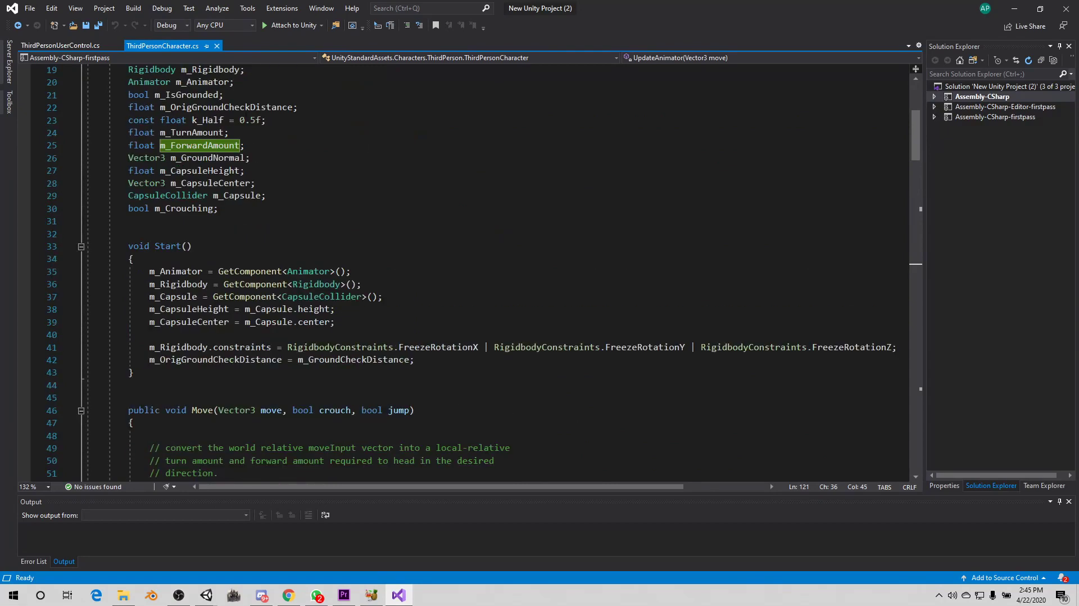
{"action": "left_click_drag", "start_coordinate": [160, 133], "coordinate": [225, 132]}
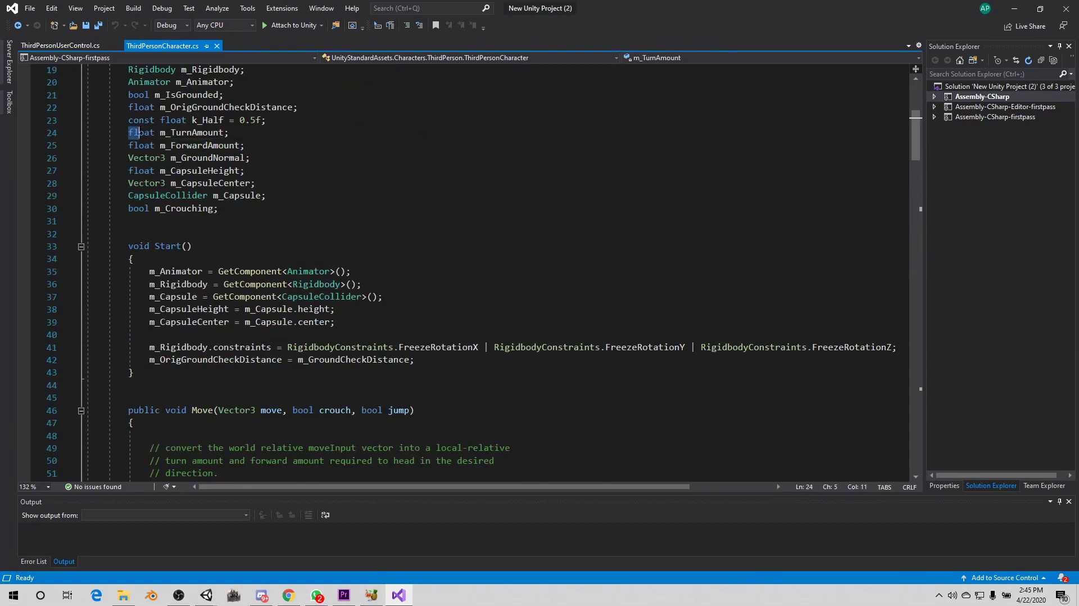
{"action": "scroll", "coordinate": [259, 143], "scroll_direction": "down", "scroll_amount": 3}
{"action": "scroll", "coordinate": [260, 143], "scroll_direction": "down", "scroll_amount": 4}
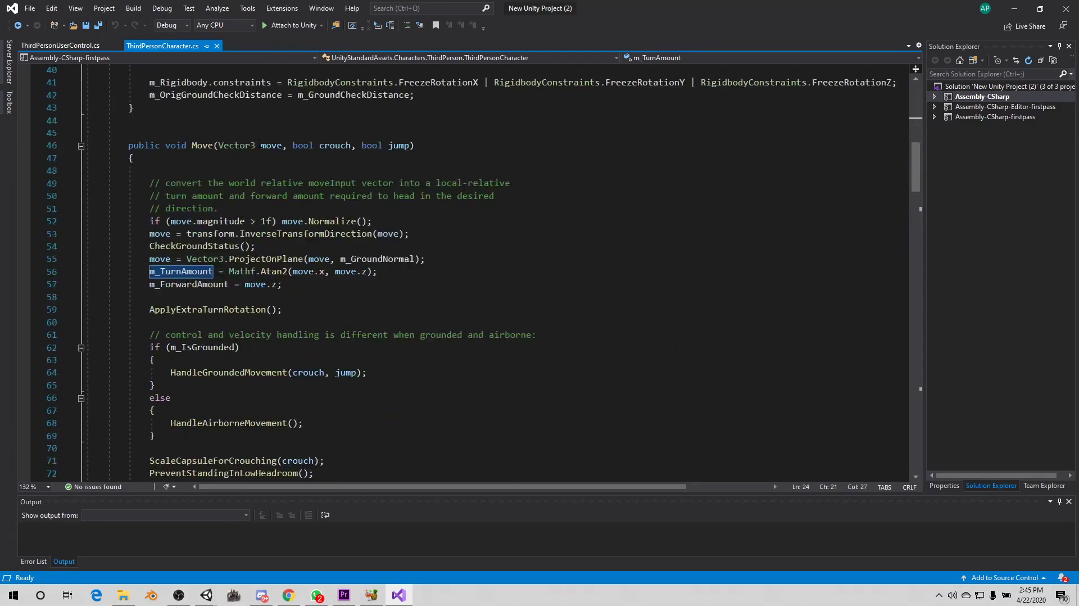
{"action": "scroll", "coordinate": [391, 174], "scroll_direction": "down", "scroll_amount": 6}
{"action": "scroll", "coordinate": [390, 174], "scroll_direction": "down", "scroll_amount": 5}
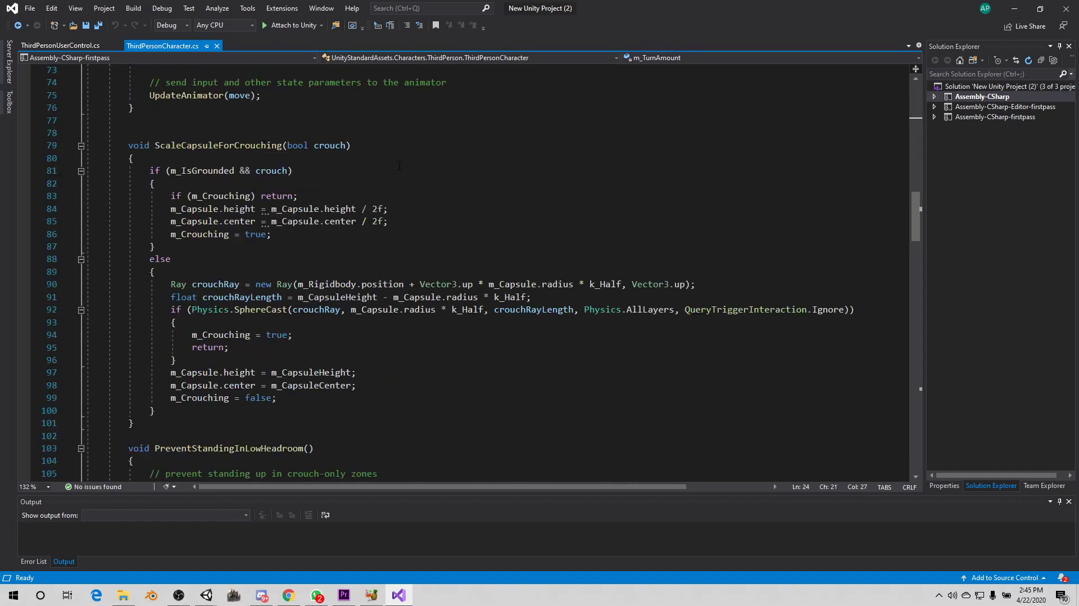
{"action": "scroll", "coordinate": [399, 166], "scroll_direction": "down", "scroll_amount": 2}
{"action": "scroll", "coordinate": [400, 167], "scroll_direction": "down", "scroll_amount": 3}
{"action": "scroll", "coordinate": [401, 166], "scroll_direction": "up", "scroll_amount": 4}
{"action": "scroll", "coordinate": [402, 166], "scroll_direction": "up", "scroll_amount": 4}
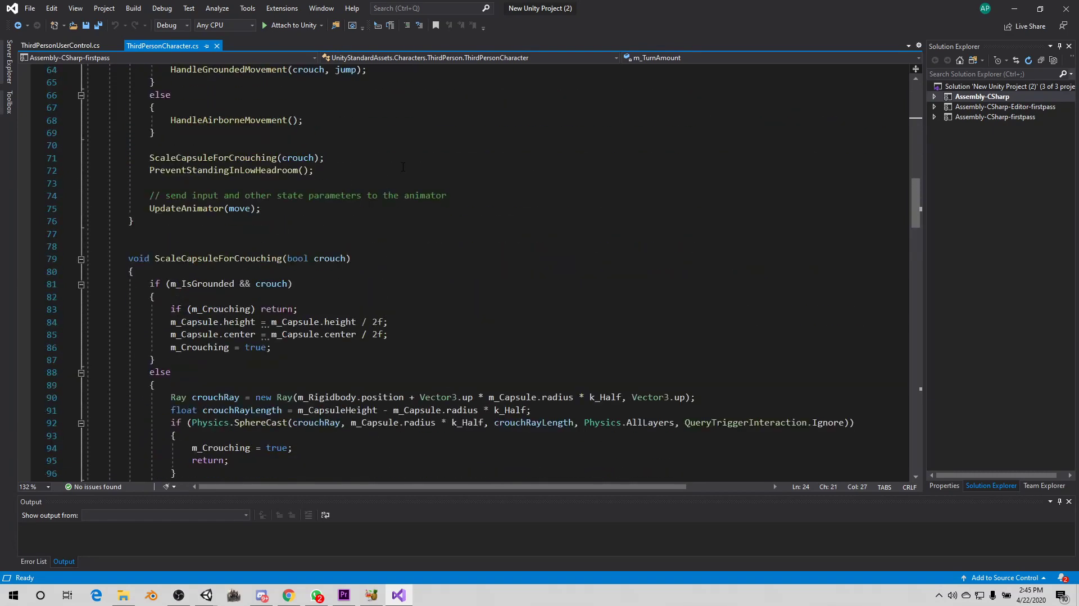
{"action": "scroll", "coordinate": [402, 167], "scroll_direction": "up", "scroll_amount": 2}
{"action": "scroll", "coordinate": [402, 168], "scroll_direction": "up", "scroll_amount": 3}
{"action": "scroll", "coordinate": [403, 168], "scroll_direction": "up", "scroll_amount": 3}
{"action": "scroll", "coordinate": [404, 170], "scroll_direction": "down", "scroll_amount": 12}
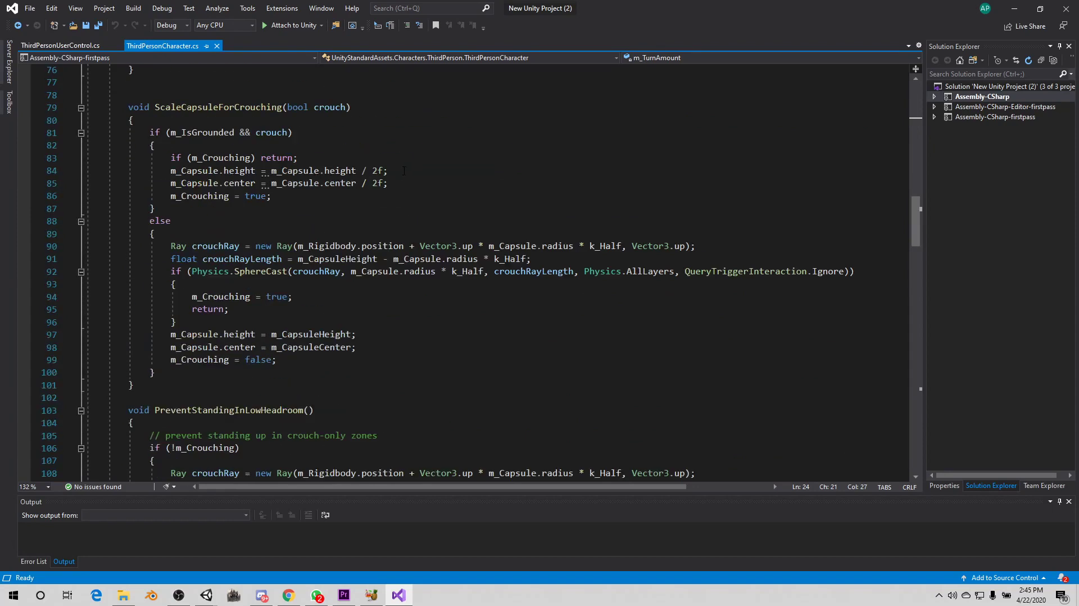
{"action": "scroll", "coordinate": [404, 170], "scroll_direction": "down", "scroll_amount": 5}
{"action": "scroll", "coordinate": [404, 171], "scroll_direction": "down", "scroll_amount": 5}
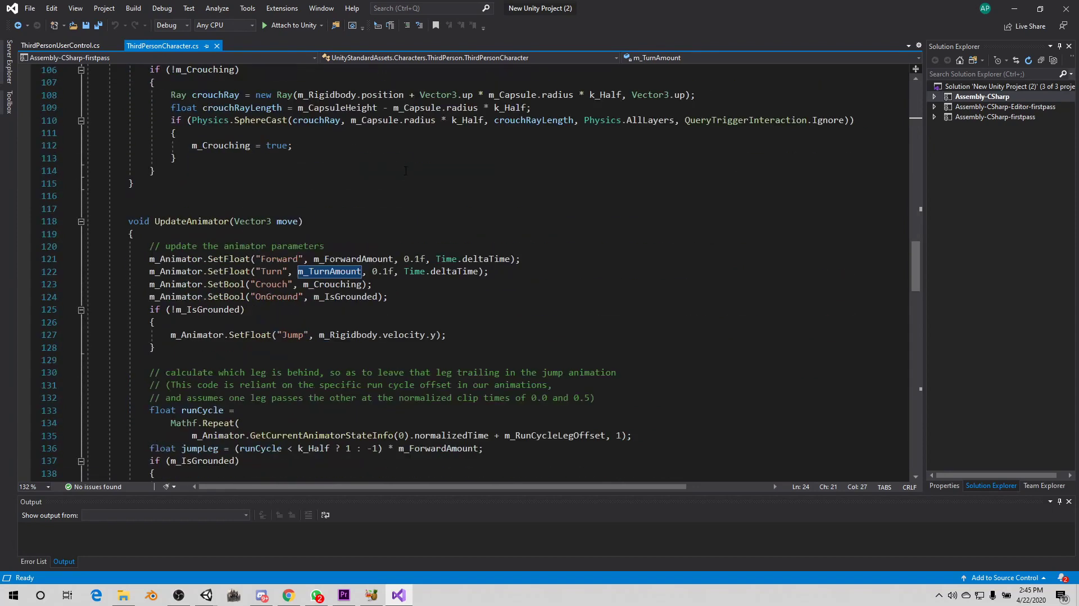
{"action": "left_click_drag", "start_coordinate": [404, 258], "coordinate": [509, 259]}
{"action": "left_click", "coordinate": [403, 257]}
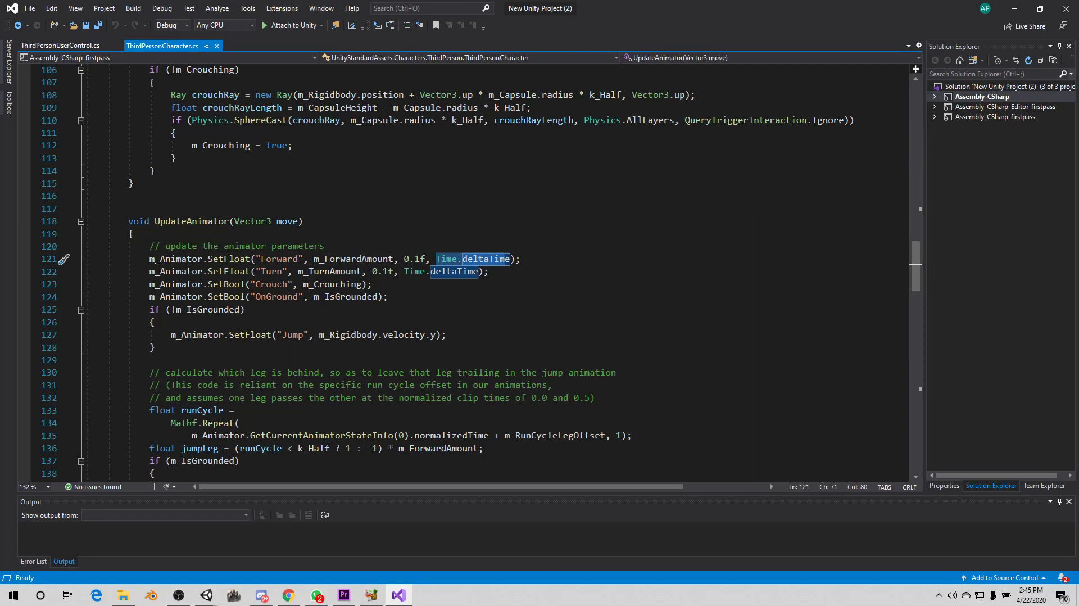
{"action": "left_click_drag", "start_coordinate": [155, 271], "coordinate": [490, 271]}
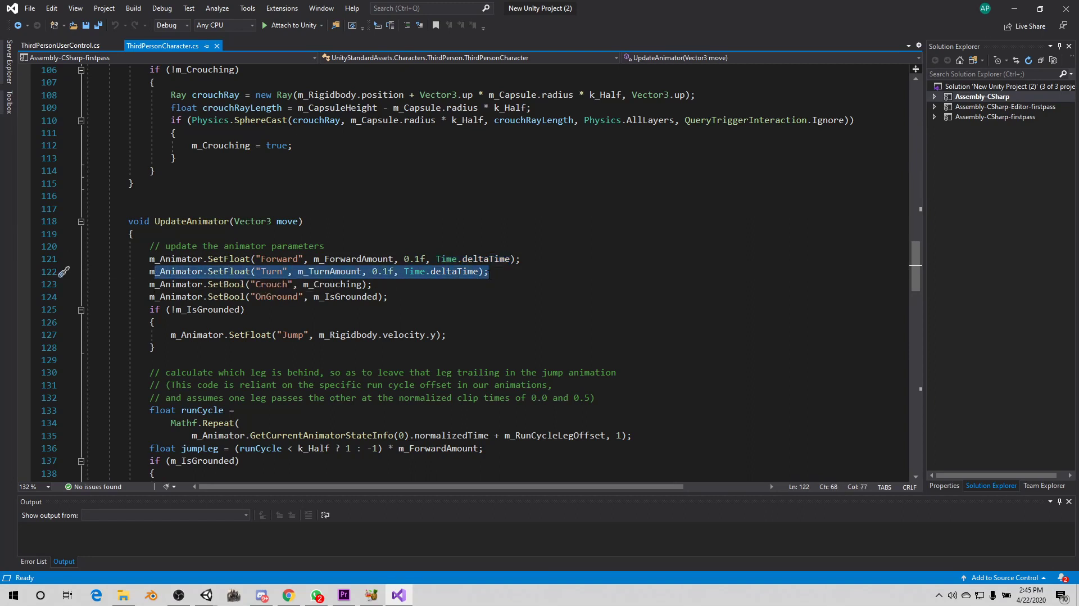
{"action": "left_click_drag", "start_coordinate": [388, 297], "coordinate": [136, 247]}
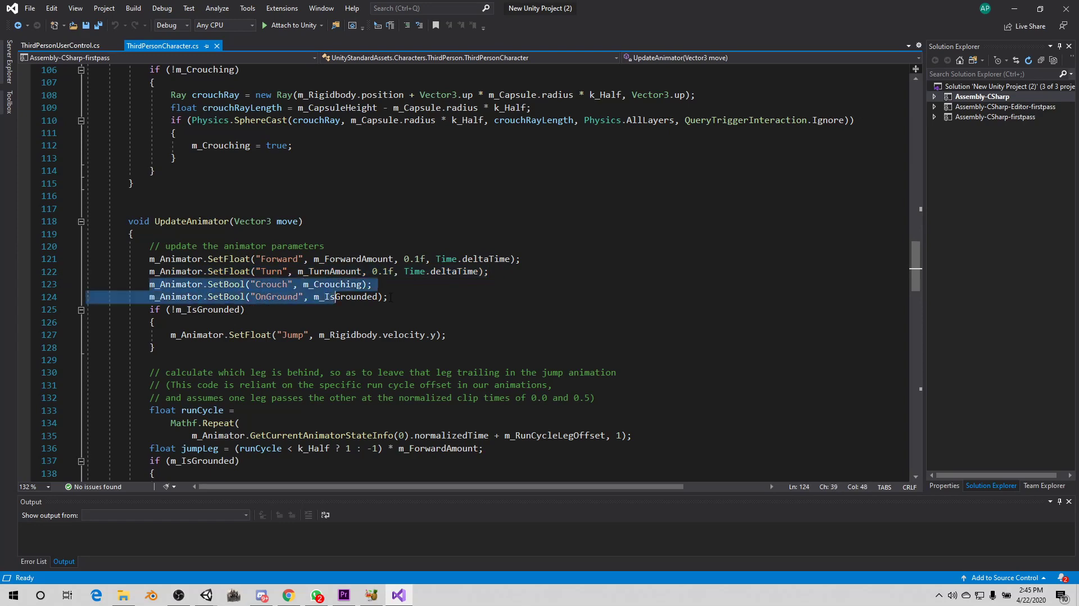
{"action": "scroll", "coordinate": [212, 272], "scroll_direction": "down", "scroll_amount": 3}
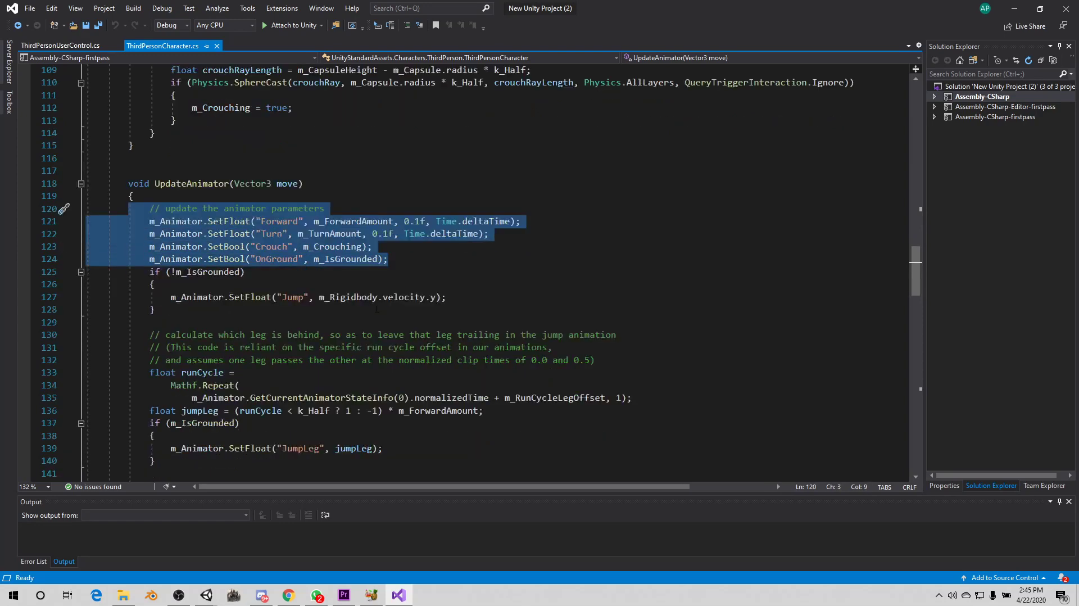
{"action": "scroll", "coordinate": [373, 302], "scroll_direction": "up", "scroll_amount": 1}
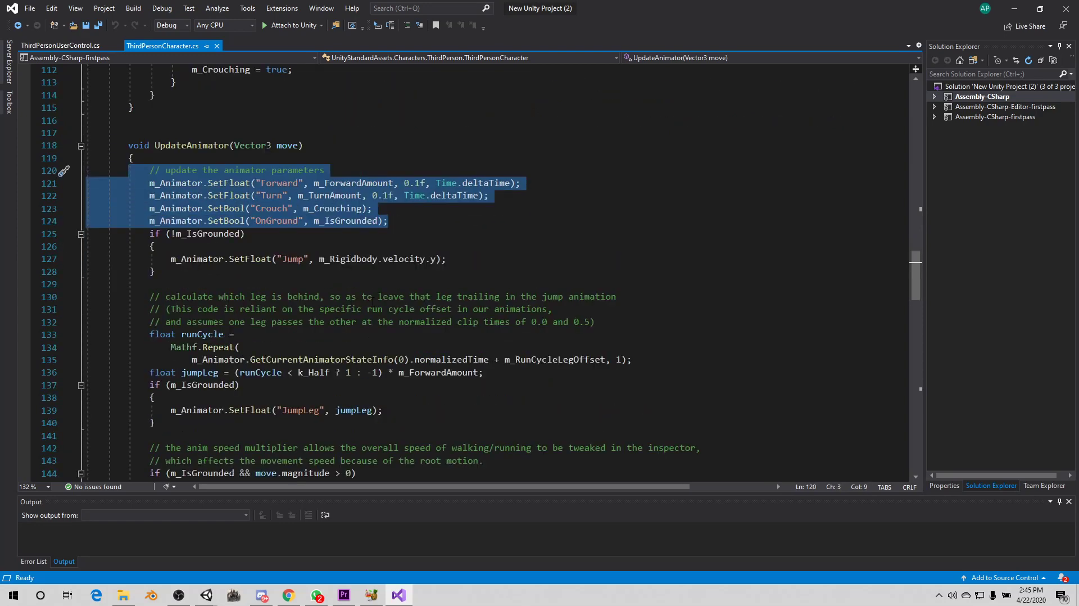
{"action": "scroll", "coordinate": [373, 302], "scroll_direction": "down", "scroll_amount": 1}
{"action": "scroll", "coordinate": [372, 303], "scroll_direction": "up", "scroll_amount": 2}
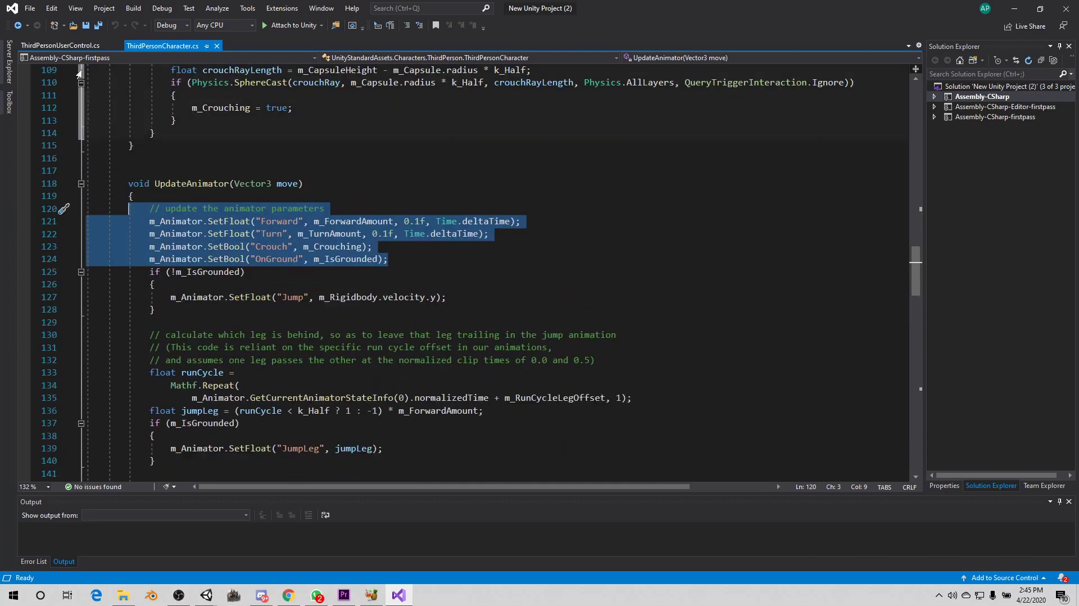
Switch to ThirdPersonUserControl.cs and highlight the FixedUpdate header and axis reads
{"action": "left_click", "coordinate": [60, 46]}
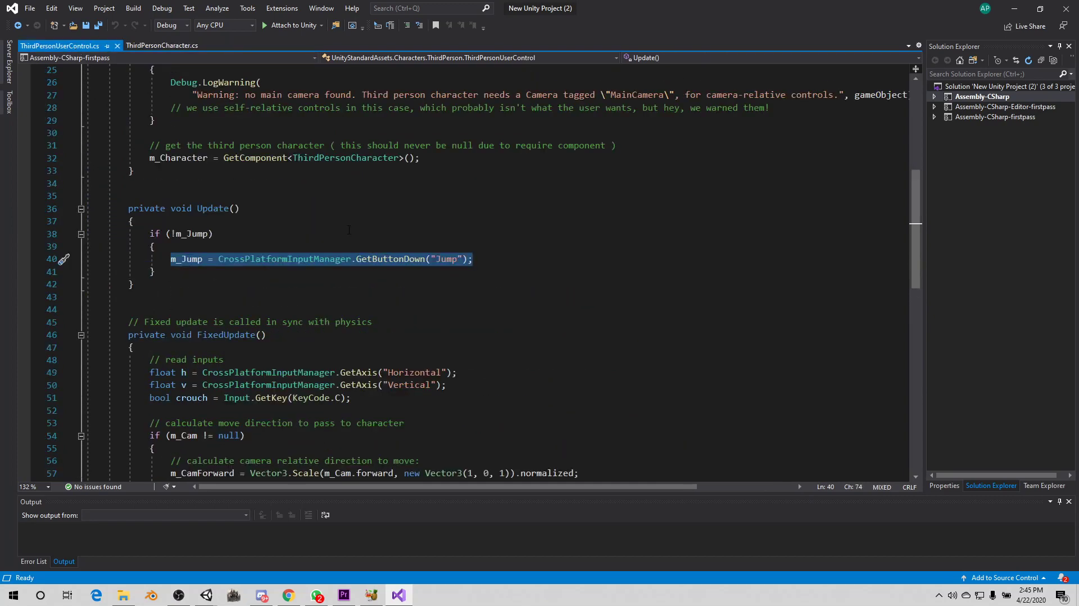
{"action": "scroll", "coordinate": [350, 230], "scroll_direction": "down", "scroll_amount": 1}
{"action": "scroll", "coordinate": [349, 230], "scroll_direction": "down", "scroll_amount": 1}
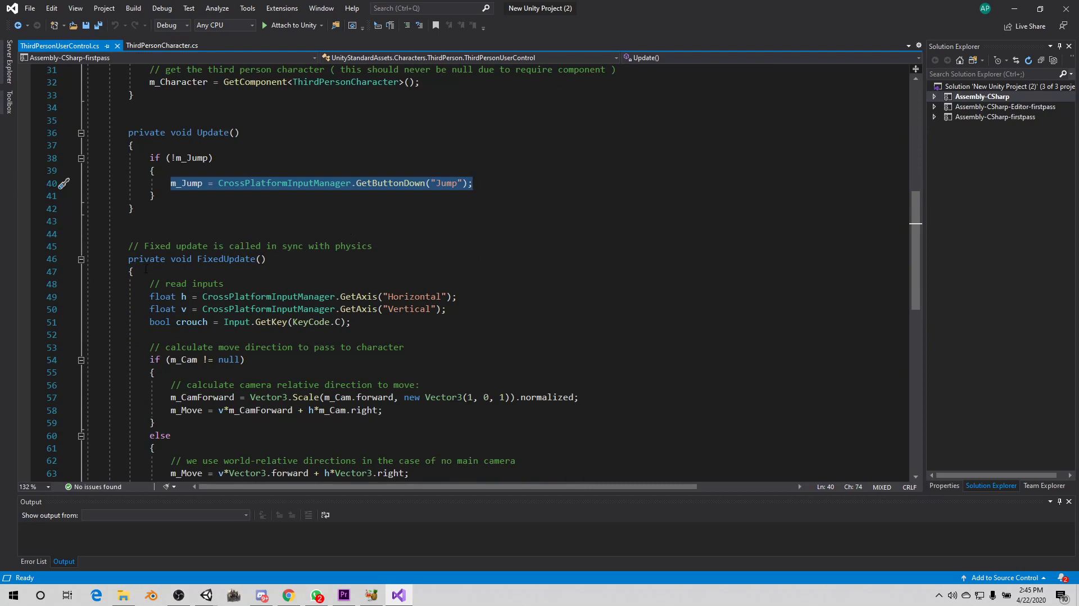
{"action": "left_click_drag", "start_coordinate": [124, 259], "coordinate": [303, 268]}
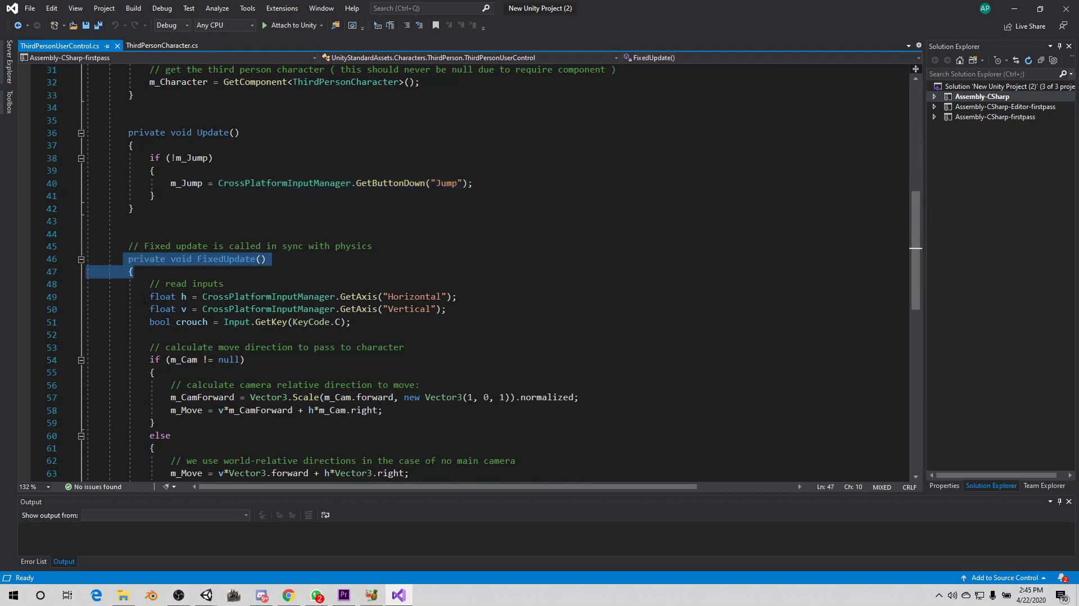
{"action": "mouse_move", "coordinate": [140, 296]}
{"action": "left_mouse_down"}
{"action": "mouse_move", "coordinate": [433, 309]}
{"action": "mouse_move", "coordinate": [151, 296]}
{"action": "left_mouse_up"}
Examine line 49's float h read via CrossPlatformInputManager.GetAxis("Horizontal")
{"action": "scroll", "coordinate": [468, 323], "scroll_direction": "down", "scroll_amount": 1}
{"action": "left_click_drag", "start_coordinate": [147, 258], "coordinate": [187, 258]}
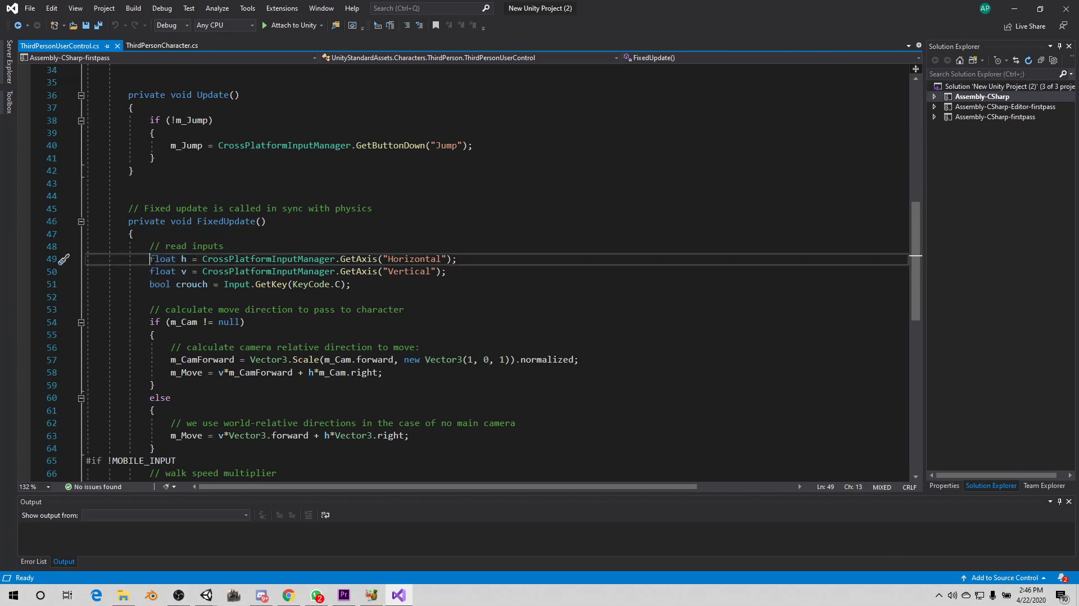
{"action": "double_click", "coordinate": [162, 259]}
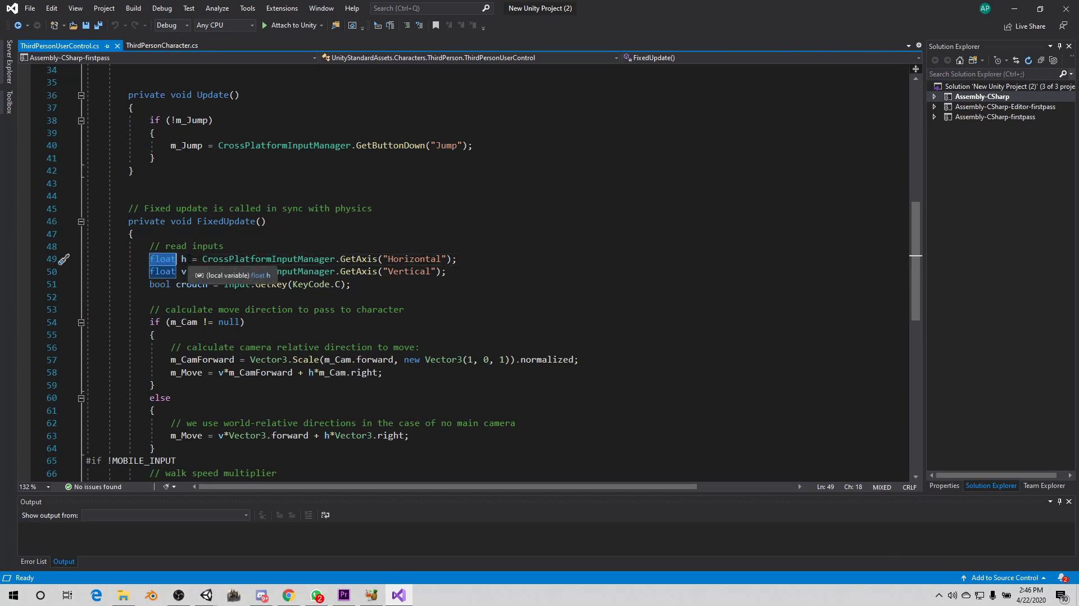
{"action": "left_click", "coordinate": [186, 258]}
{"action": "left_click_drag", "start_coordinate": [202, 258], "coordinate": [369, 258]}
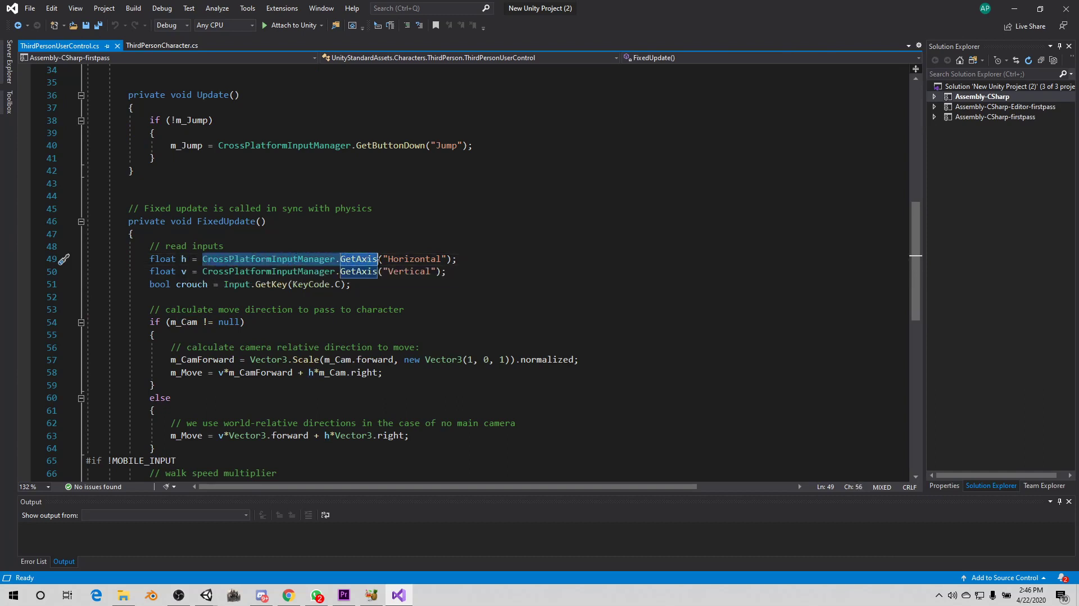
{"action": "mouse_move", "coordinate": [368, 259]}
{"action": "left_mouse_down"}
{"action": "mouse_move", "coordinate": [457, 259]}
{"action": "mouse_move", "coordinate": [141, 257]}
{"action": "left_mouse_up"}
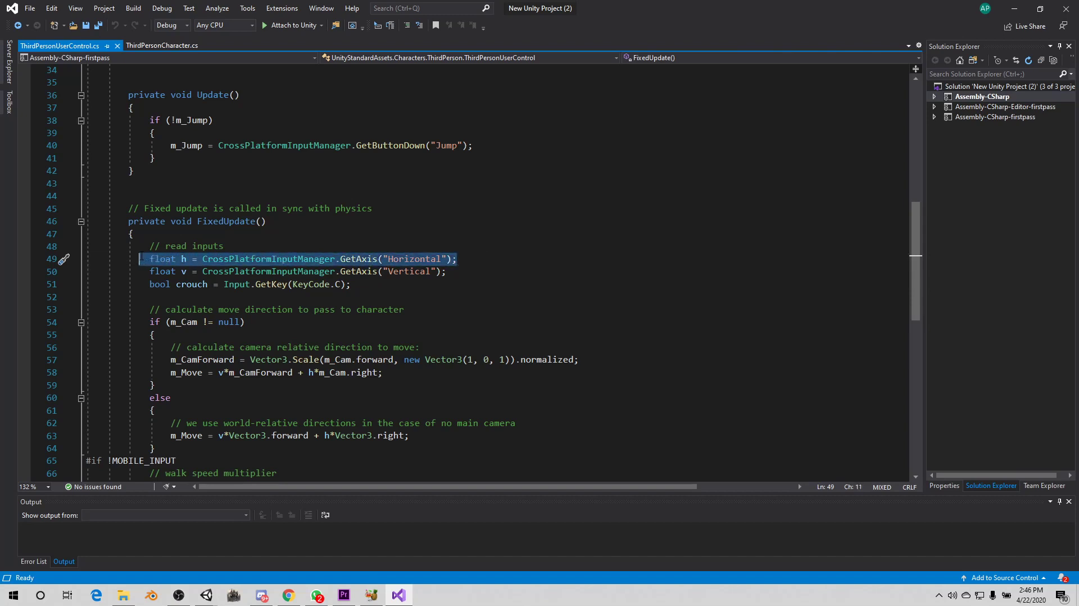
{"action": "left_click", "coordinate": [153, 259]}
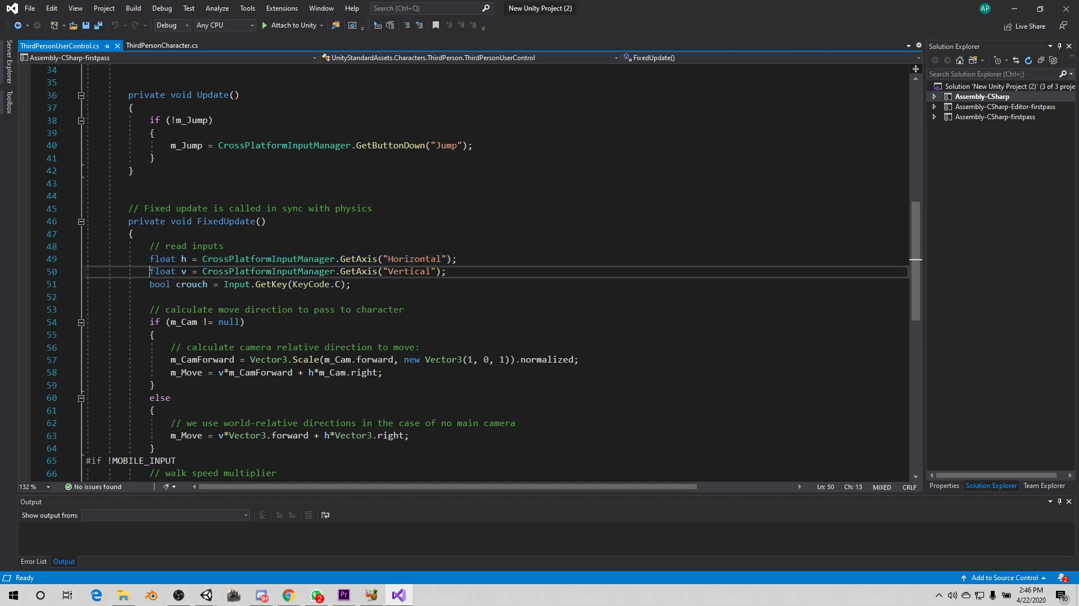
Highlight the Vertical axis read on line 50 and the C-key crouch on line 51
{"action": "mouse_move", "coordinate": [149, 272]}
{"action": "left_mouse_down"}
{"action": "mouse_move", "coordinate": [288, 258]}
{"action": "mouse_move", "coordinate": [320, 271]}
{"action": "mouse_move", "coordinate": [447, 272]}
{"action": "left_mouse_up"}
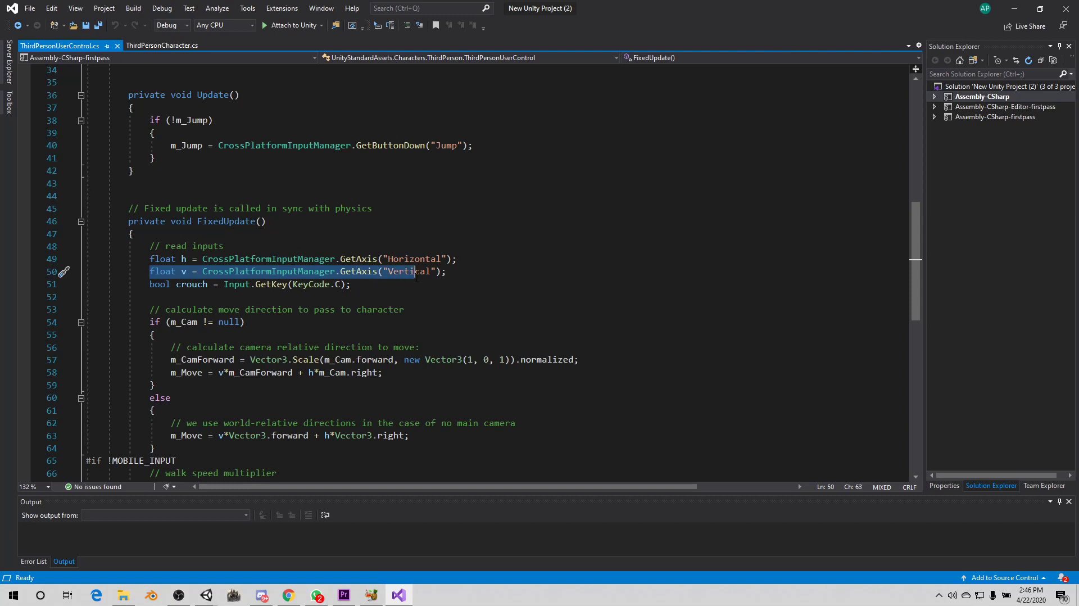
{"action": "left_click_drag", "start_coordinate": [149, 284], "coordinate": [351, 284]}
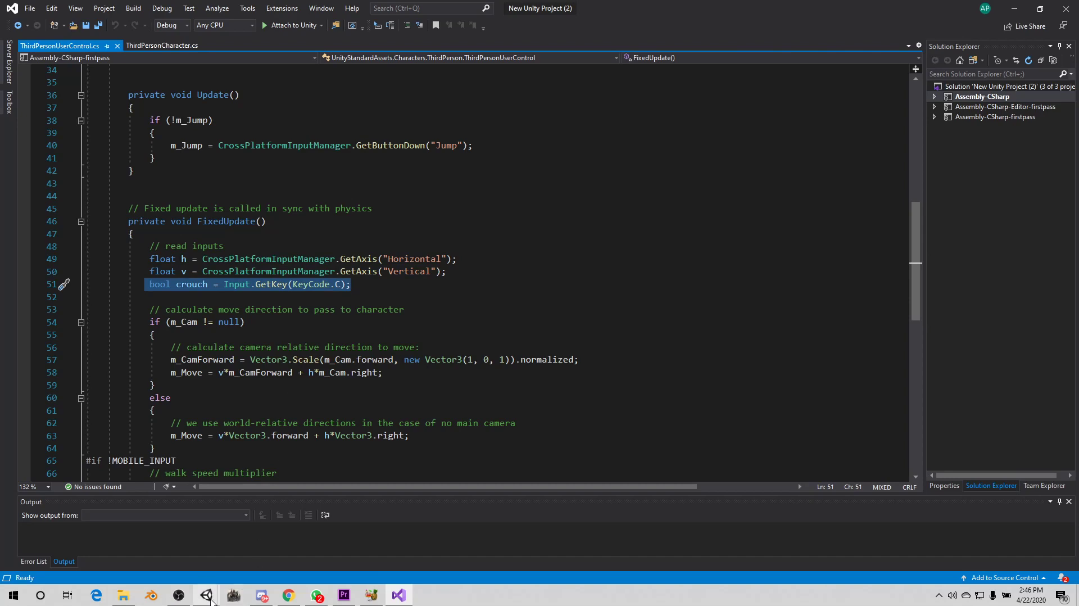
{"action": "mouse_move", "coordinate": [206, 597]}
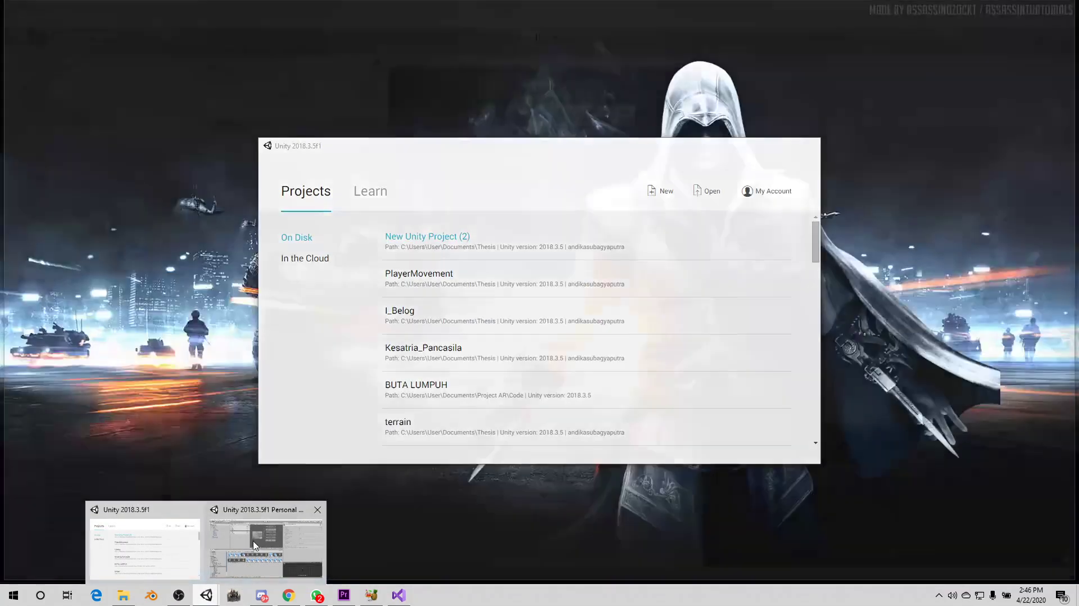
Switch Unity's main panel from the Animator graph to the Scene view
{"action": "left_click", "coordinate": [254, 545]}
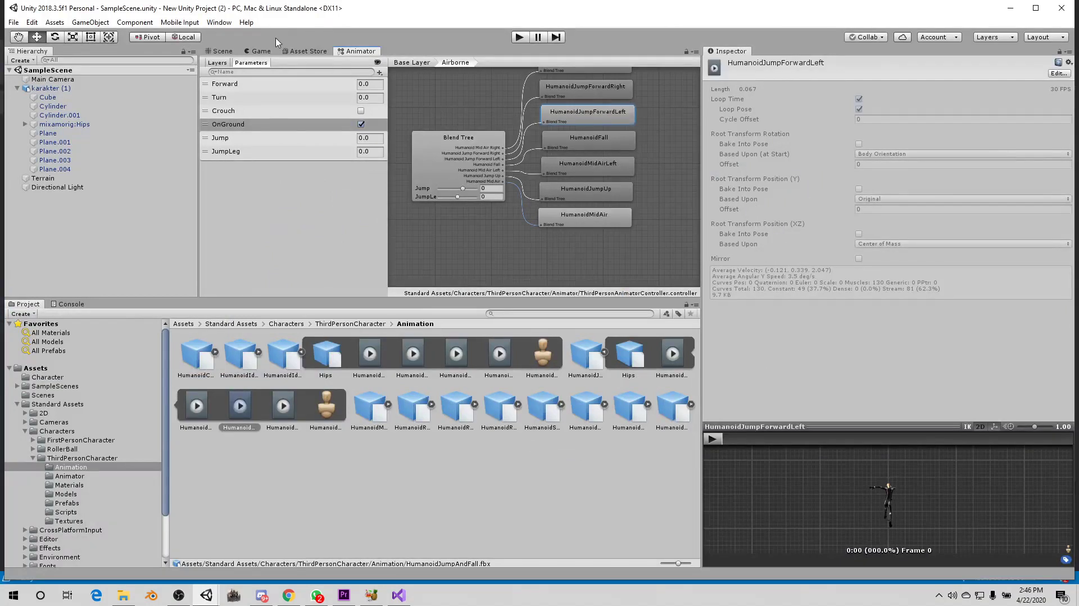
{"action": "left_click", "coordinate": [314, 51]}
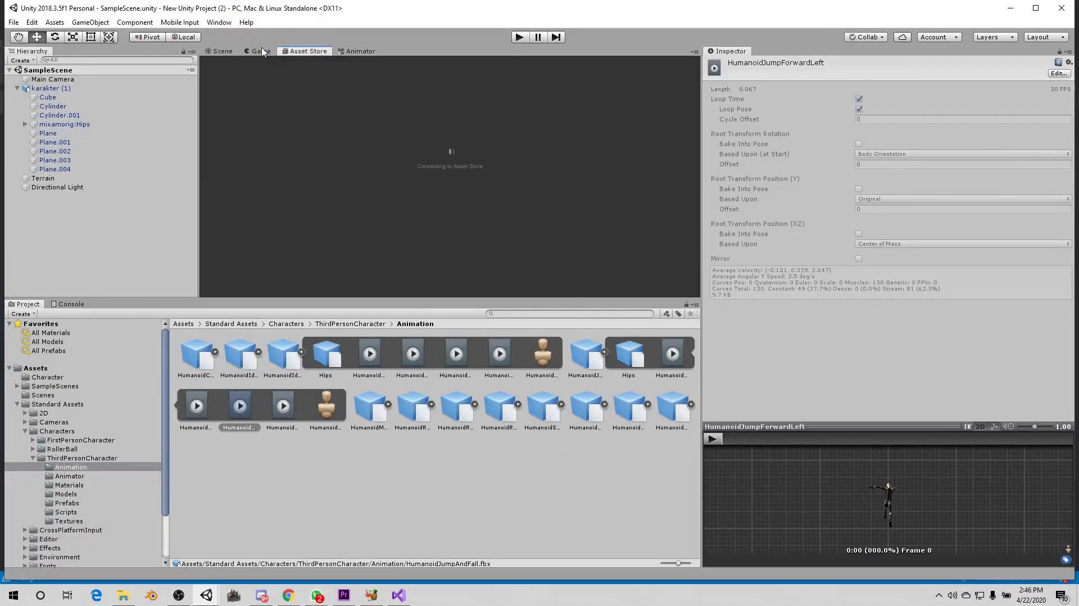
{"action": "left_click", "coordinate": [223, 52]}
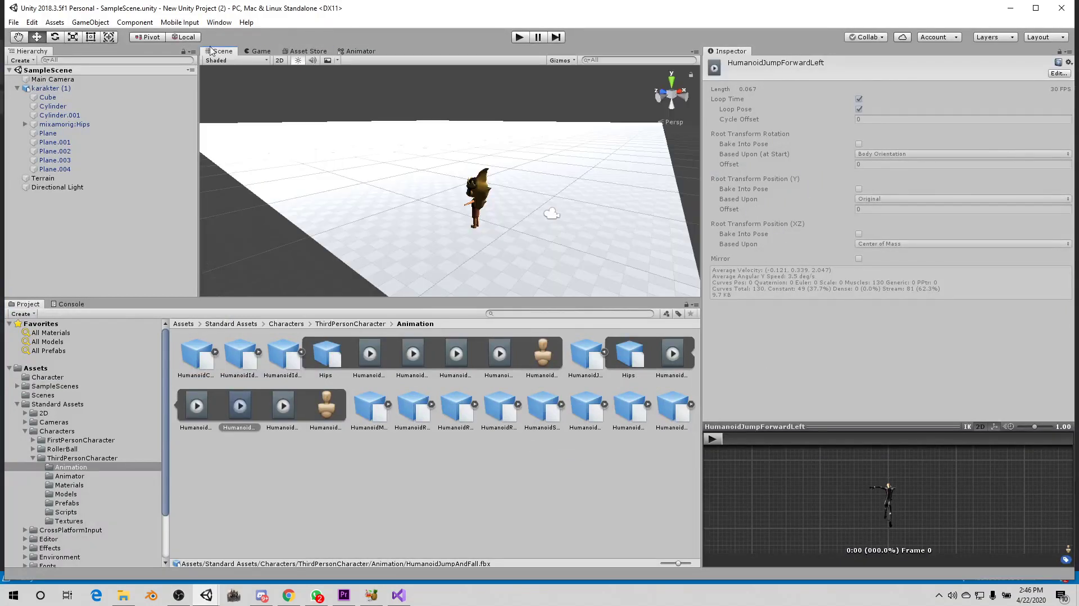
{"action": "left_click", "coordinate": [393, 601]}
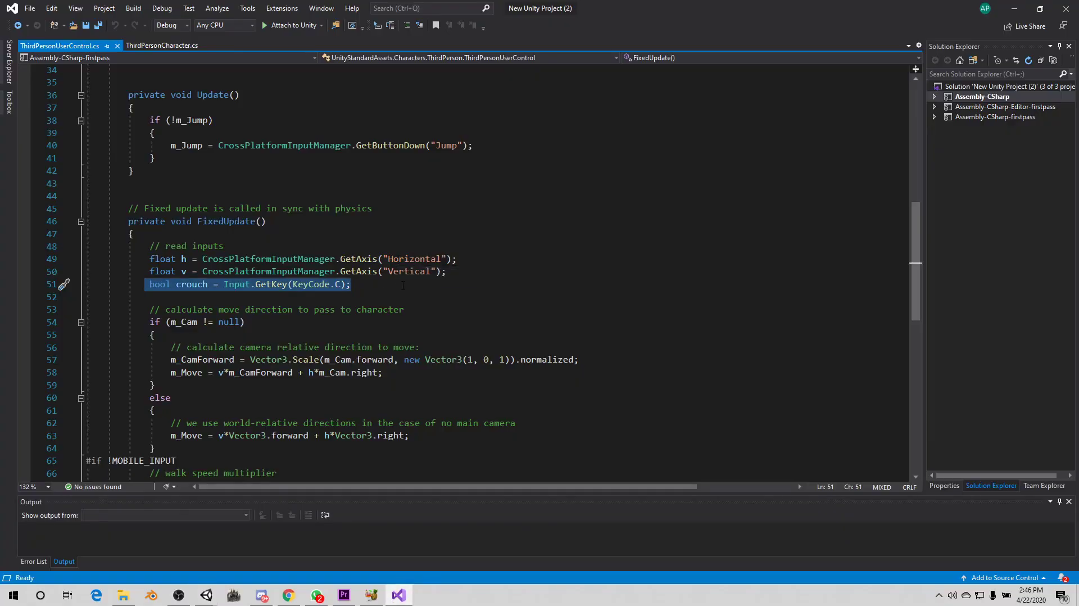
{"action": "left_click", "coordinate": [399, 595]}
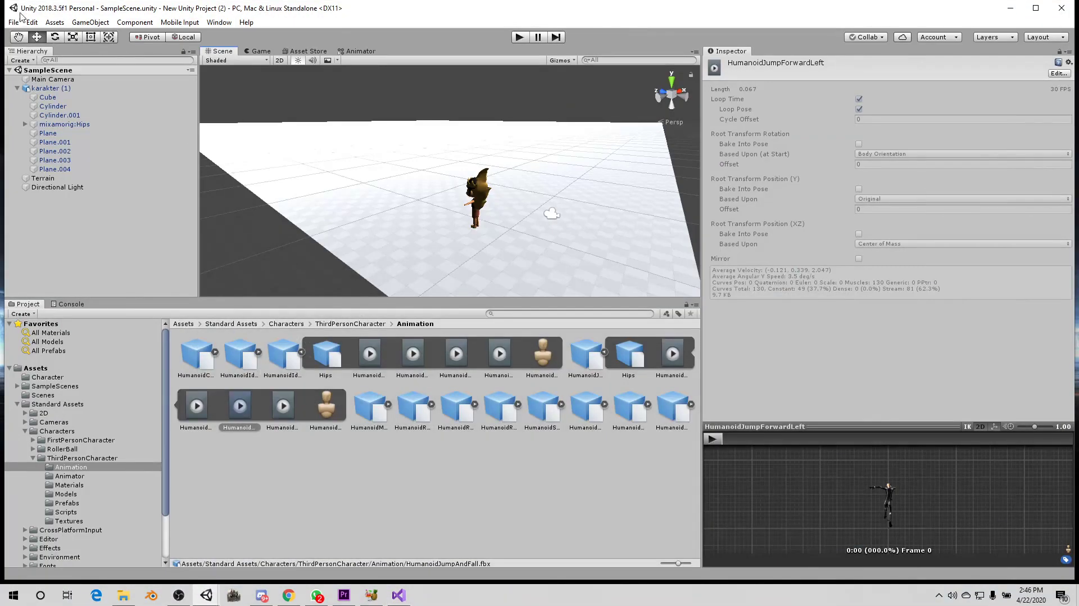
Inspect the Horizontal and Vertical axes' key mappings in Project Settings > Input, then close it
{"action": "left_click", "coordinate": [16, 22]}
{"action": "left_click", "coordinate": [32, 22]}
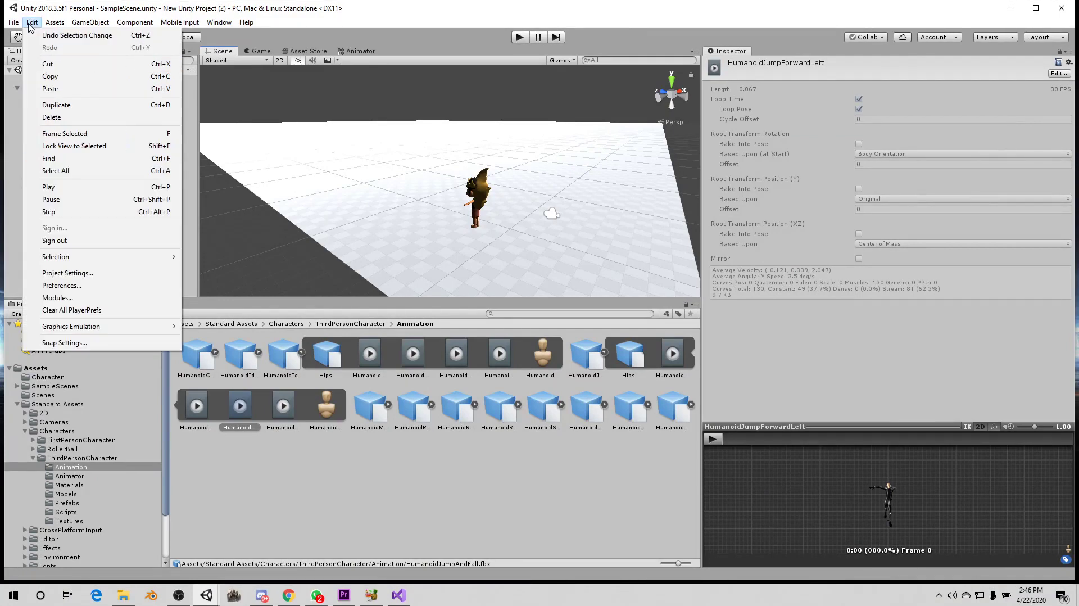
{"action": "left_click", "coordinate": [139, 273]}
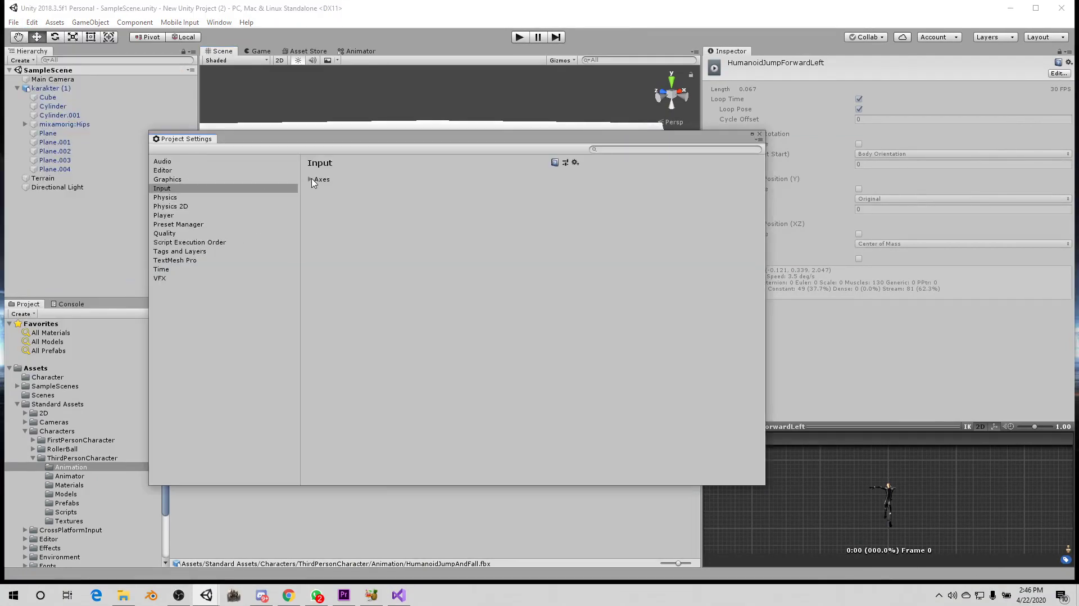
{"action": "left_click", "coordinate": [310, 180]}
{"action": "left_click", "coordinate": [319, 199]}
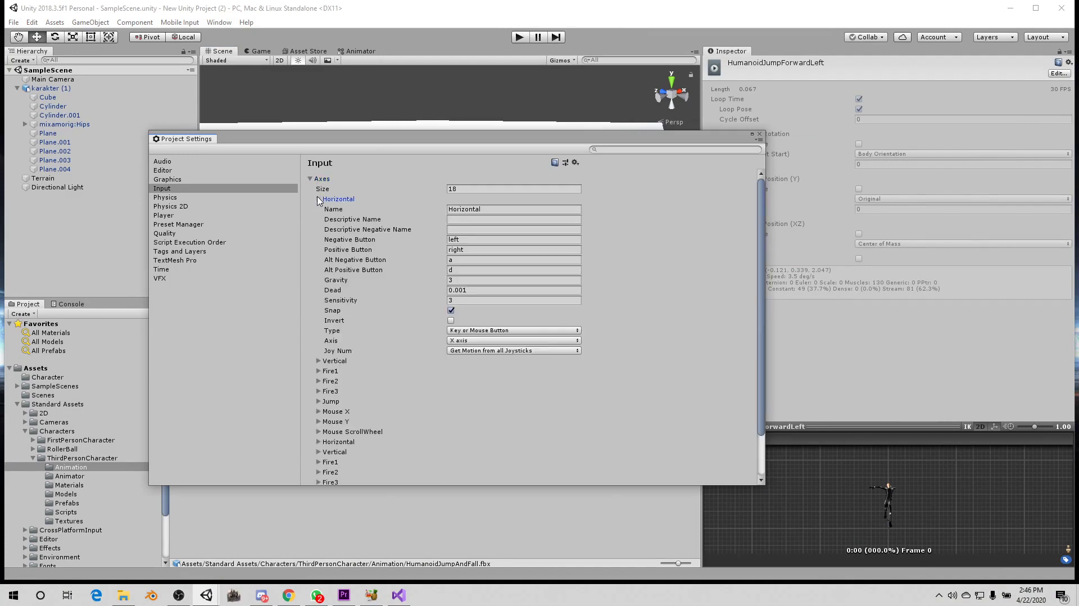
{"action": "left_click", "coordinate": [318, 361]}
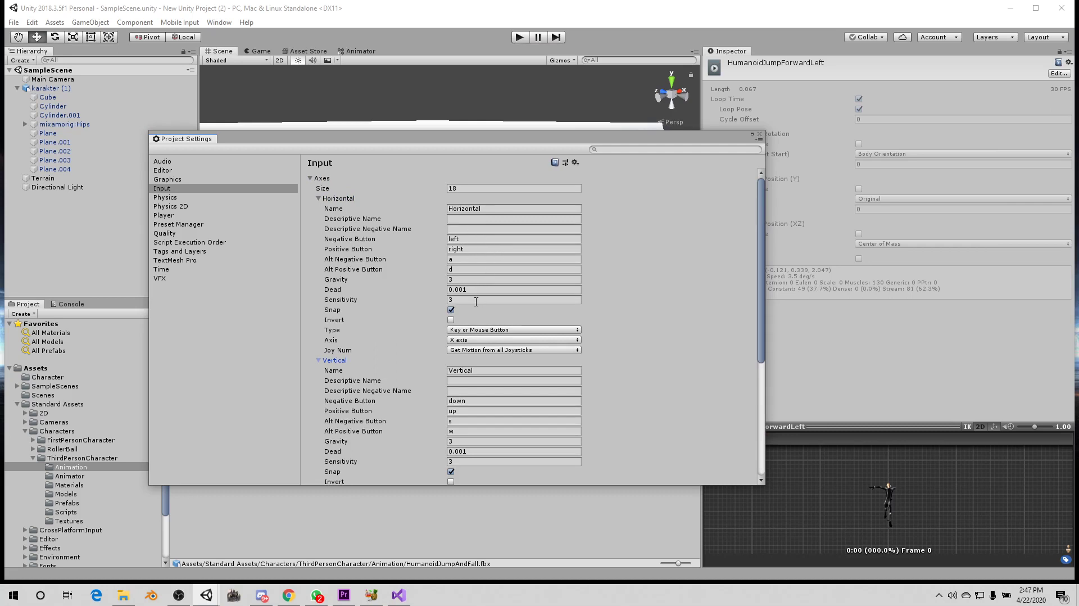
{"action": "scroll", "coordinate": [463, 329], "scroll_direction": "down", "scroll_amount": 1}
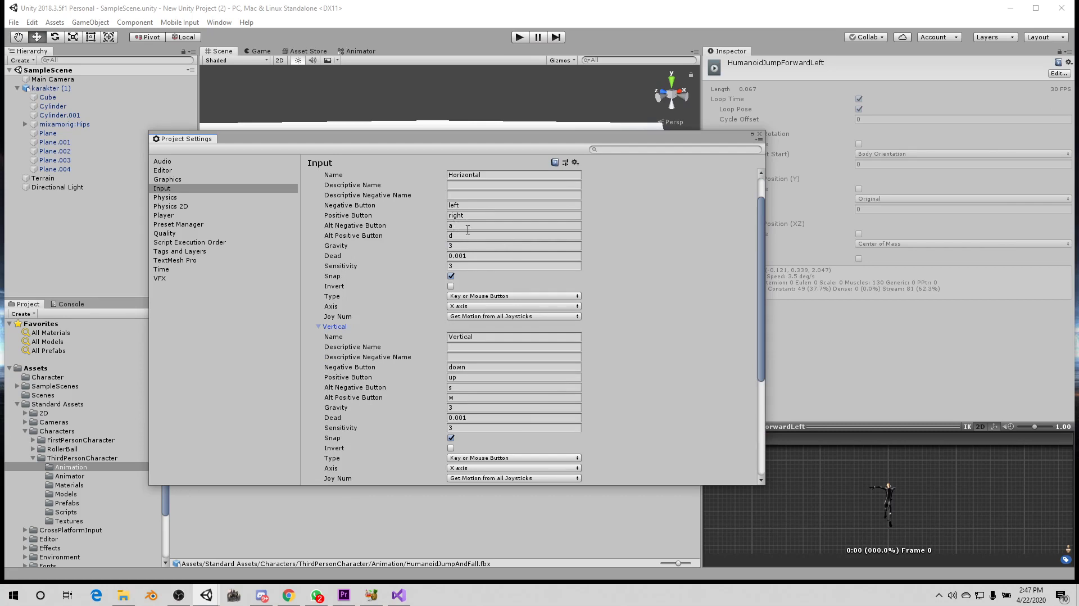
{"action": "scroll", "coordinate": [464, 236], "scroll_direction": "down", "scroll_amount": 1}
{"action": "scroll", "coordinate": [464, 236], "scroll_direction": "down", "scroll_amount": 1}
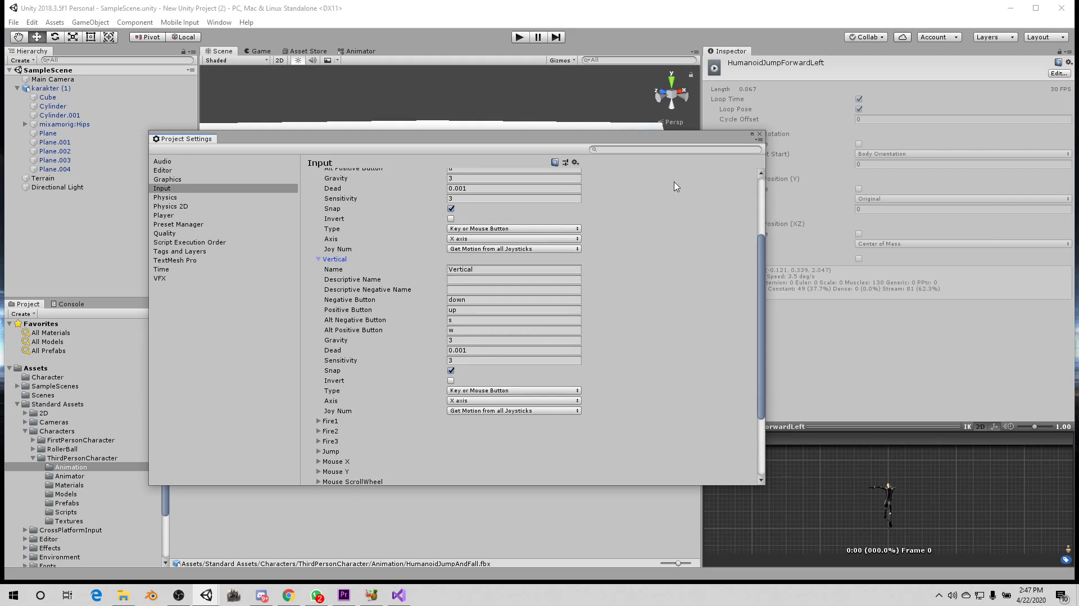
{"action": "left_click", "coordinate": [760, 135]}
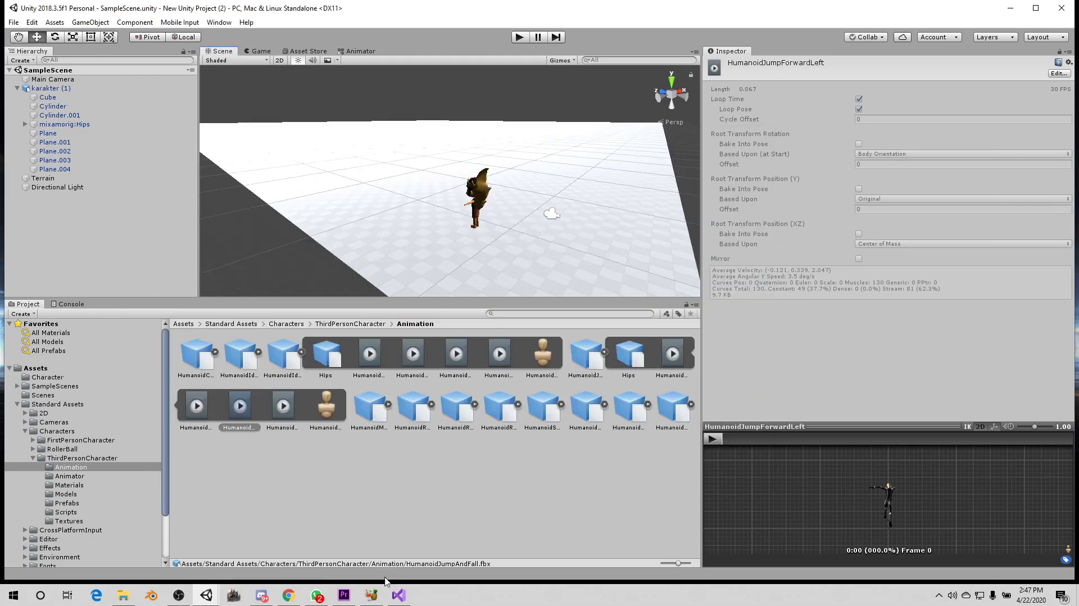
{"action": "left_click", "coordinate": [397, 594]}
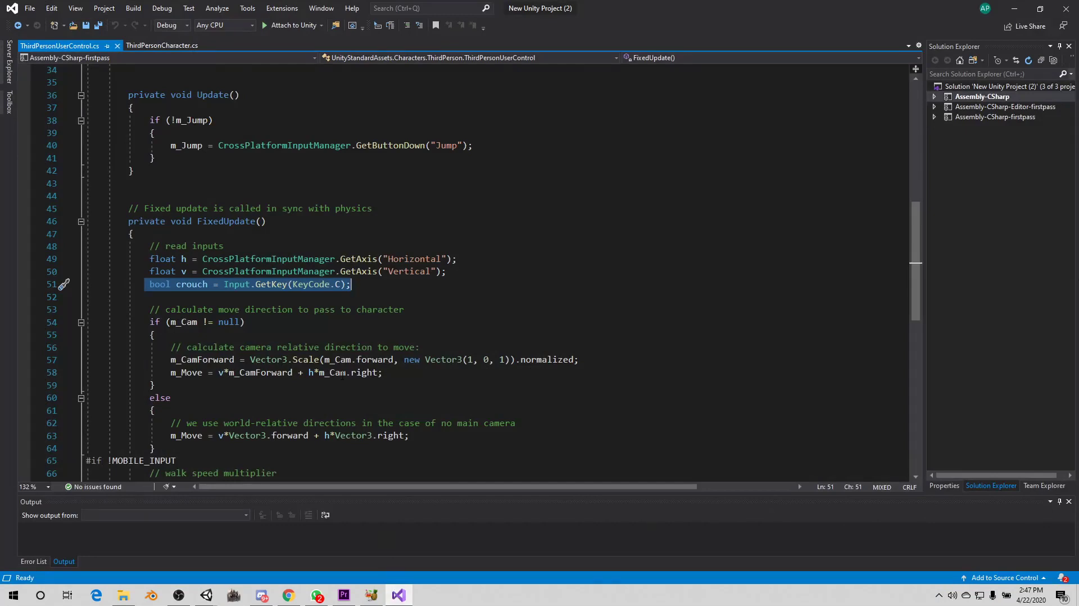
Select the LeftShift walk-speed multiplier line through #endif in the #if !MOBILE_INPUT block
{"action": "scroll", "coordinate": [342, 374], "scroll_direction": "down", "scroll_amount": 3}
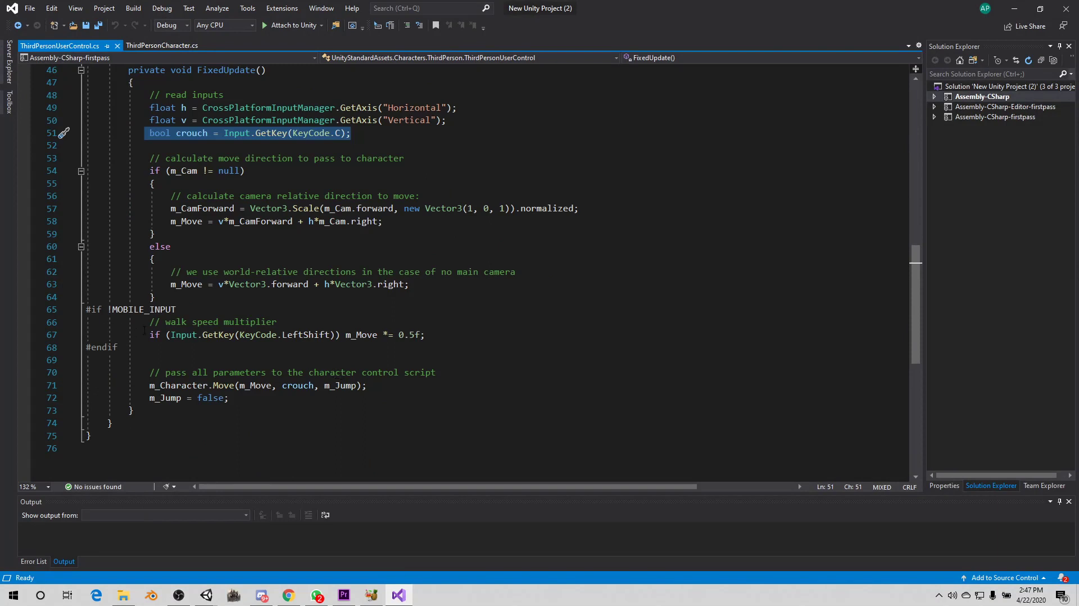
{"action": "left_click", "coordinate": [340, 351]}
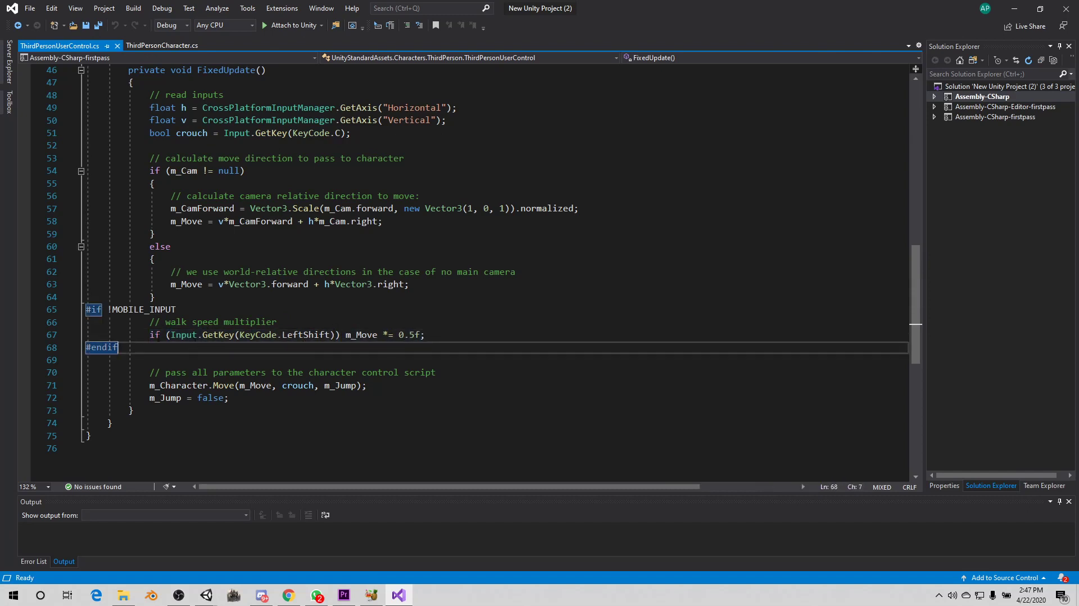
{"action": "left_click_drag", "start_coordinate": [151, 334], "coordinate": [433, 347]}
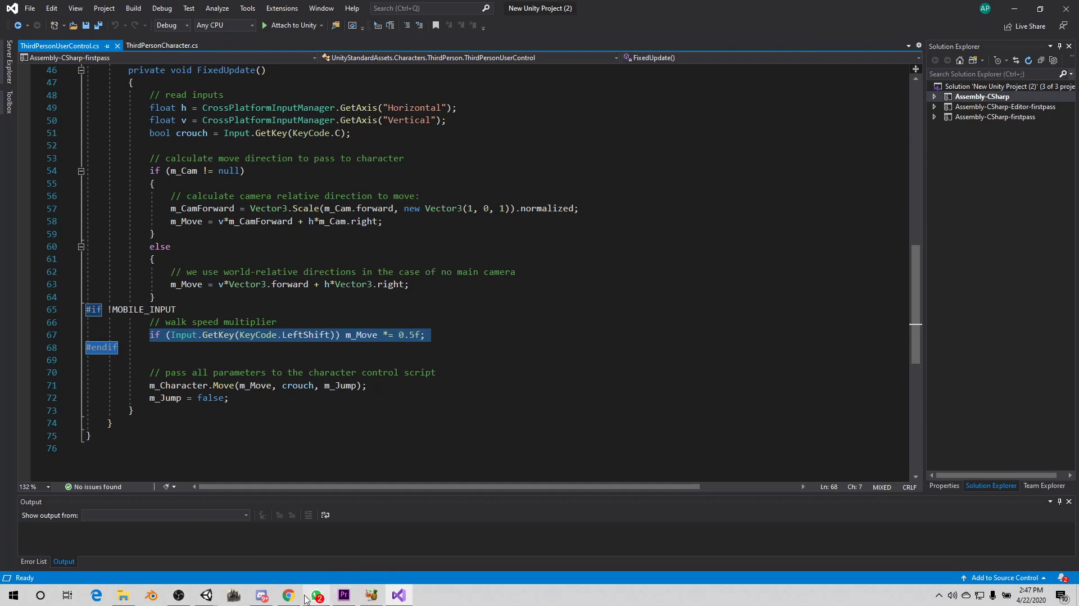
{"action": "left_click", "coordinate": [206, 600]}
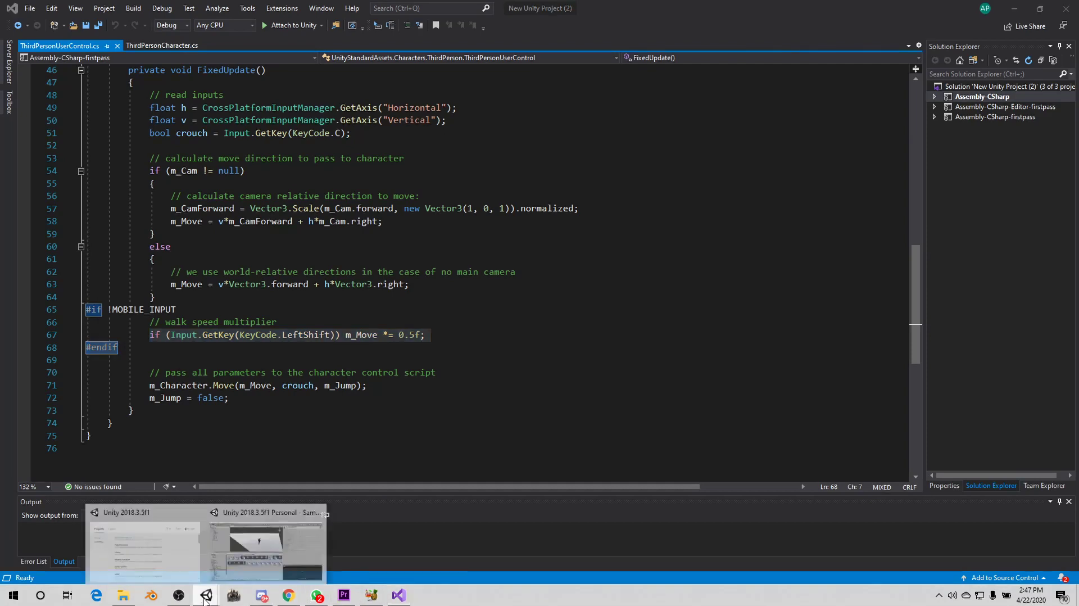
Play-test the third-person character briefly in Unity, stop, and return to the code
{"action": "left_click", "coordinate": [302, 539]}
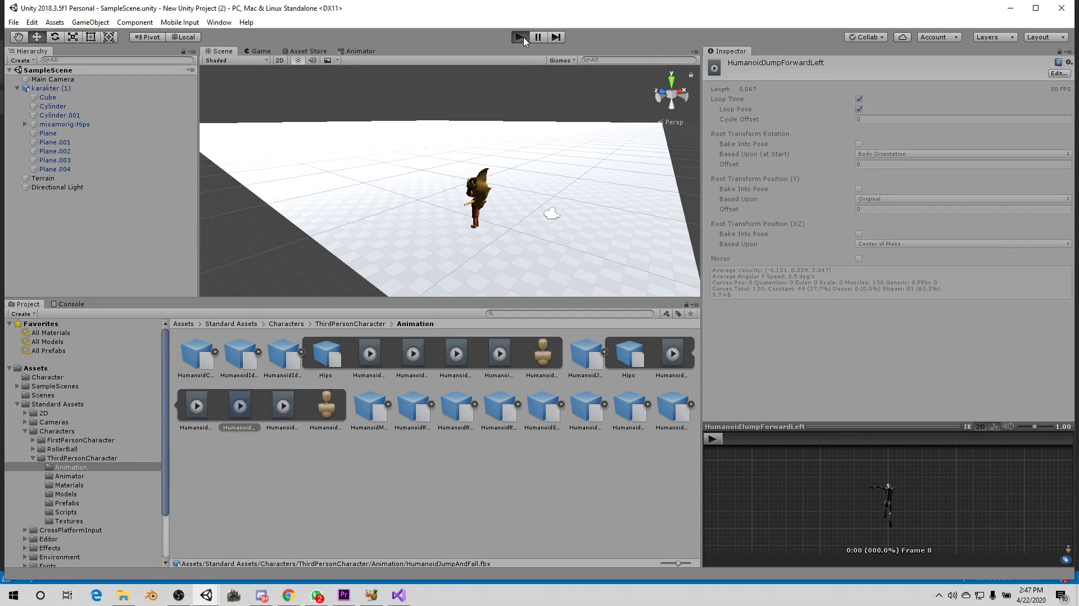
{"action": "left_click", "coordinate": [521, 38]}
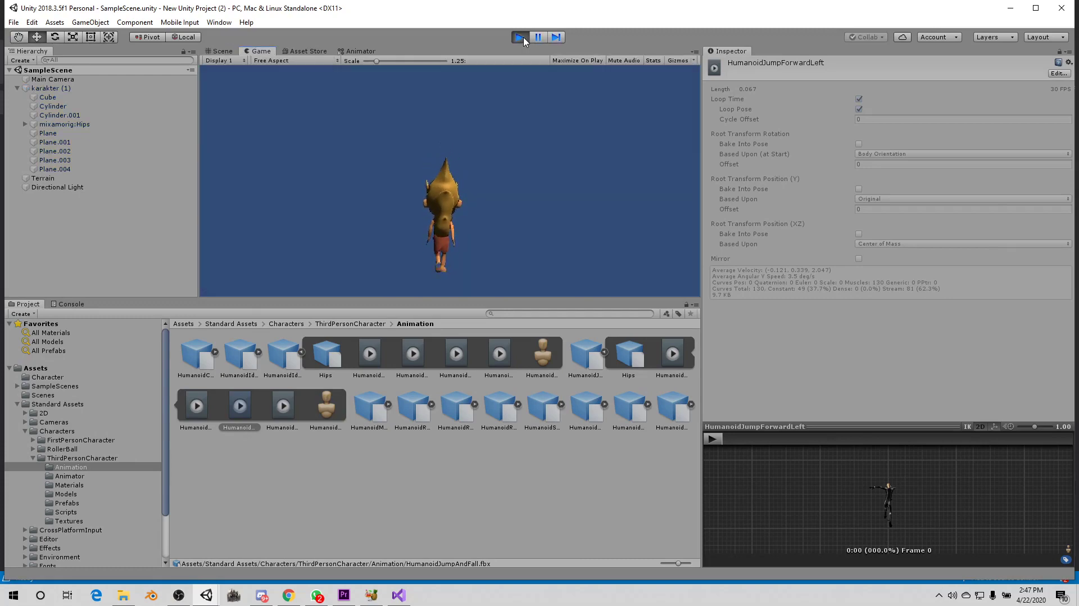
{"action": "left_click", "coordinate": [519, 37]}
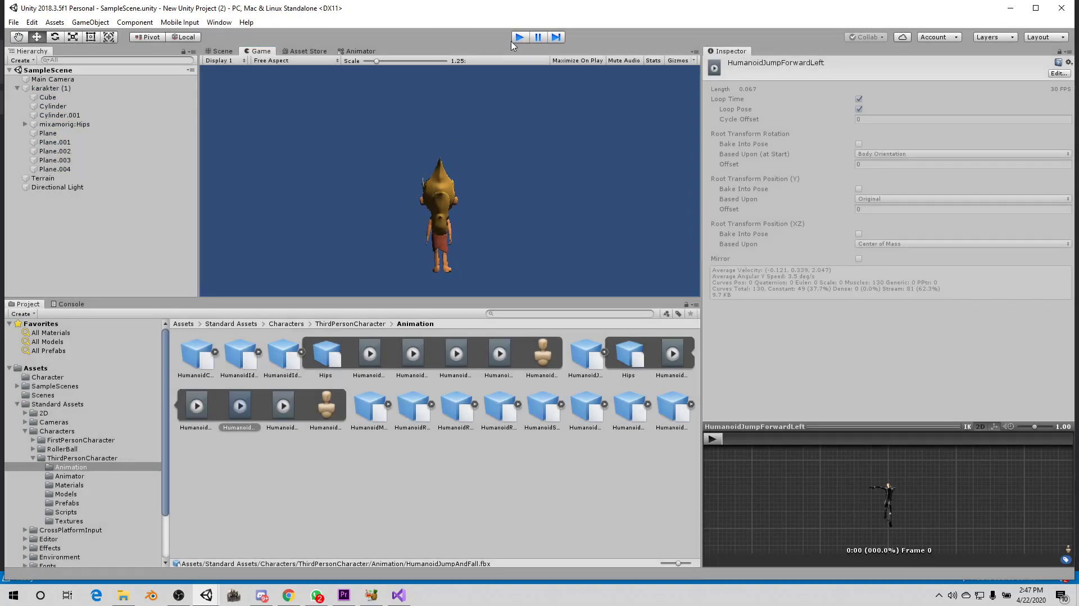
{"action": "left_click", "coordinate": [394, 595]}
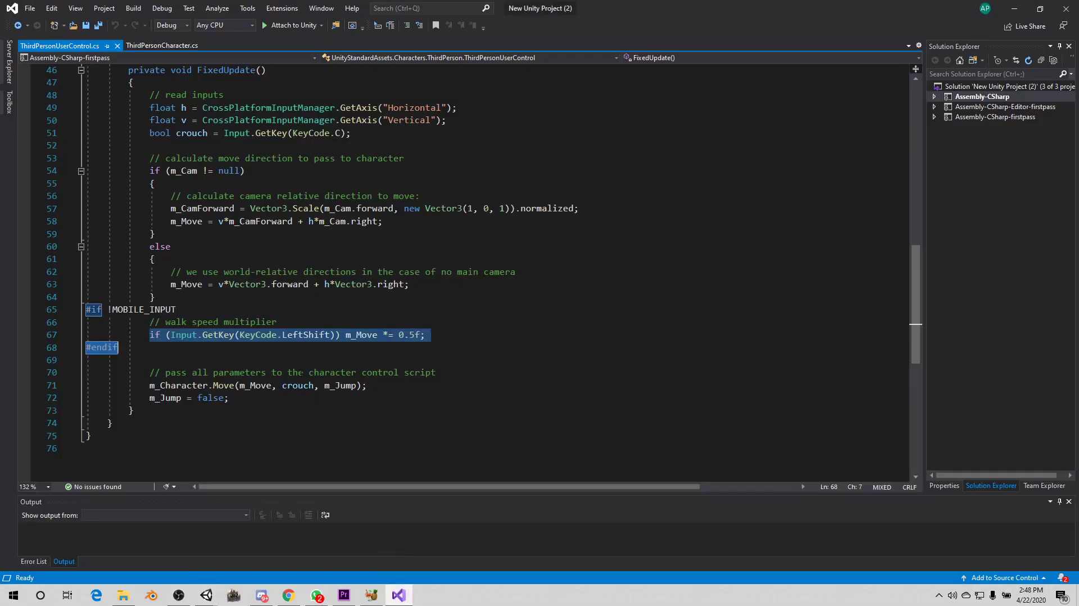
{"action": "left_click_drag", "start_coordinate": [149, 334], "coordinate": [466, 332]}
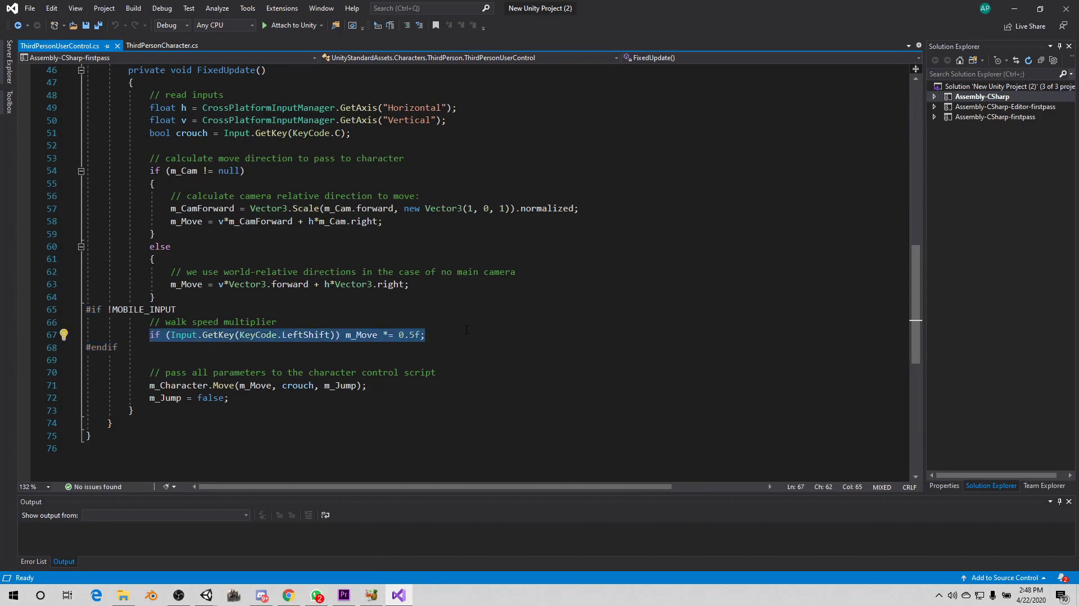
{"action": "left_click", "coordinate": [162, 45]}
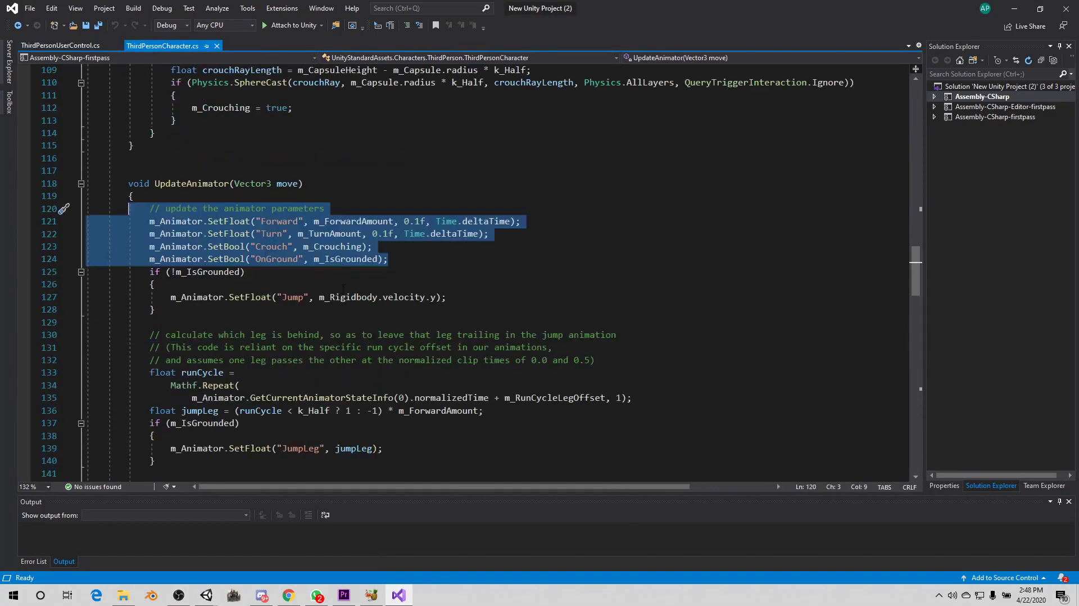
{"action": "scroll", "coordinate": [329, 293], "scroll_direction": "down", "scroll_amount": 2}
{"action": "scroll", "coordinate": [329, 292], "scroll_direction": "down", "scroll_amount": 4}
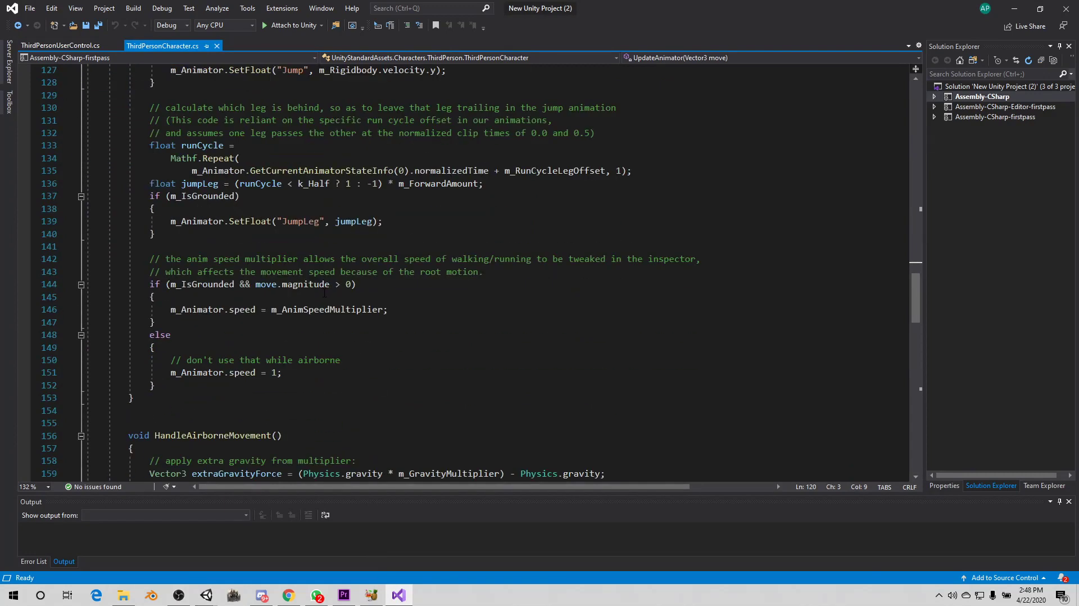
{"action": "left_click", "coordinate": [60, 46]}
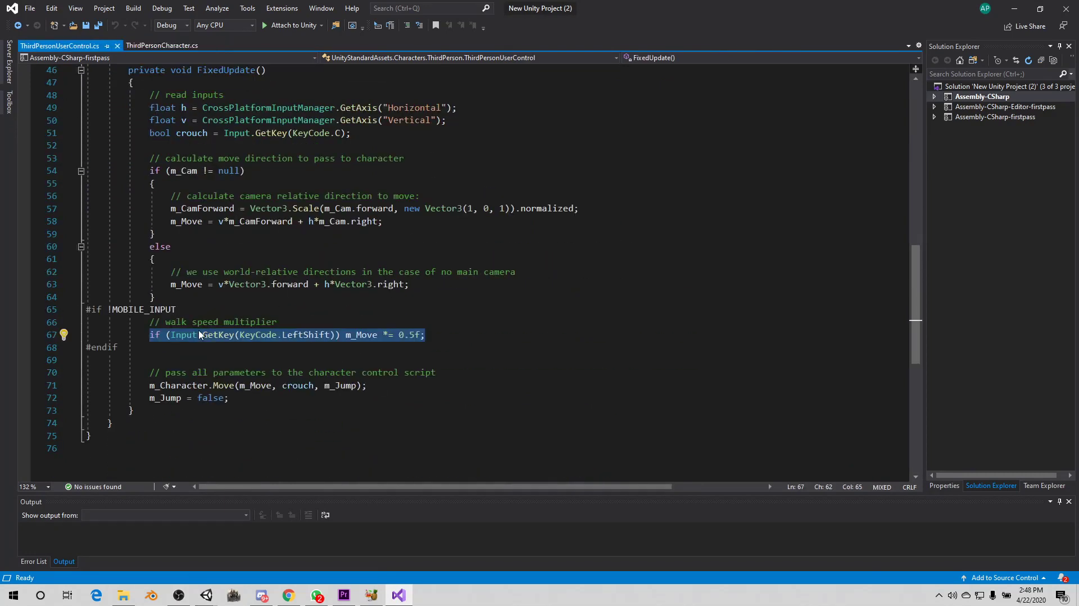